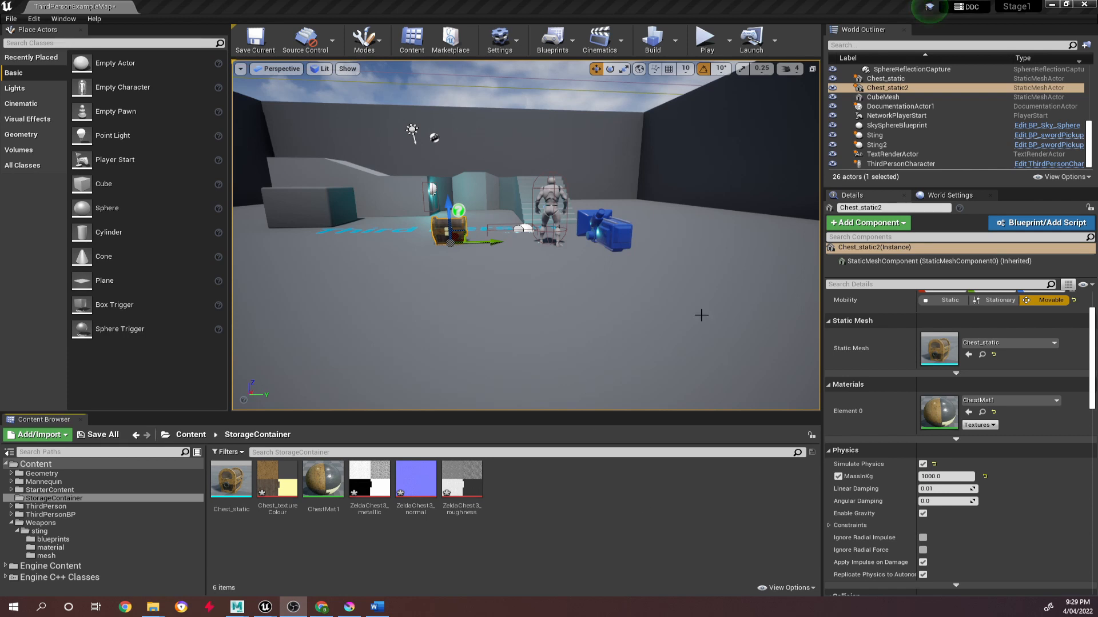
Examine the chest and the third-person character in the level from several angles and distances.
click(550, 245)
right_drag(550, 245, 515, 177)
drag(558, 217, 524, 236)
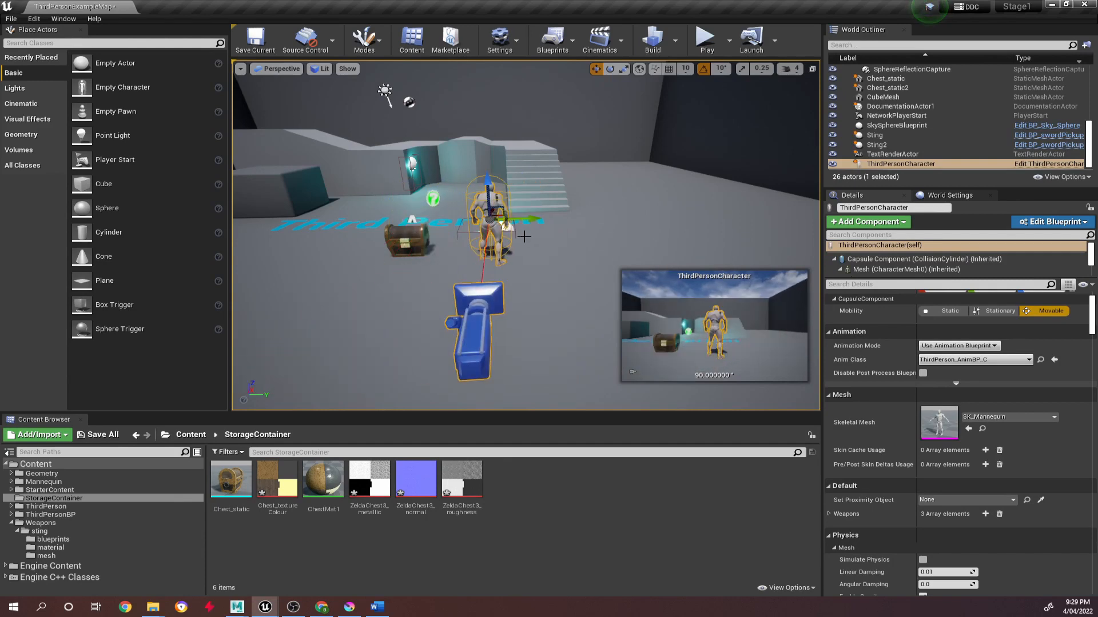
click(420, 246)
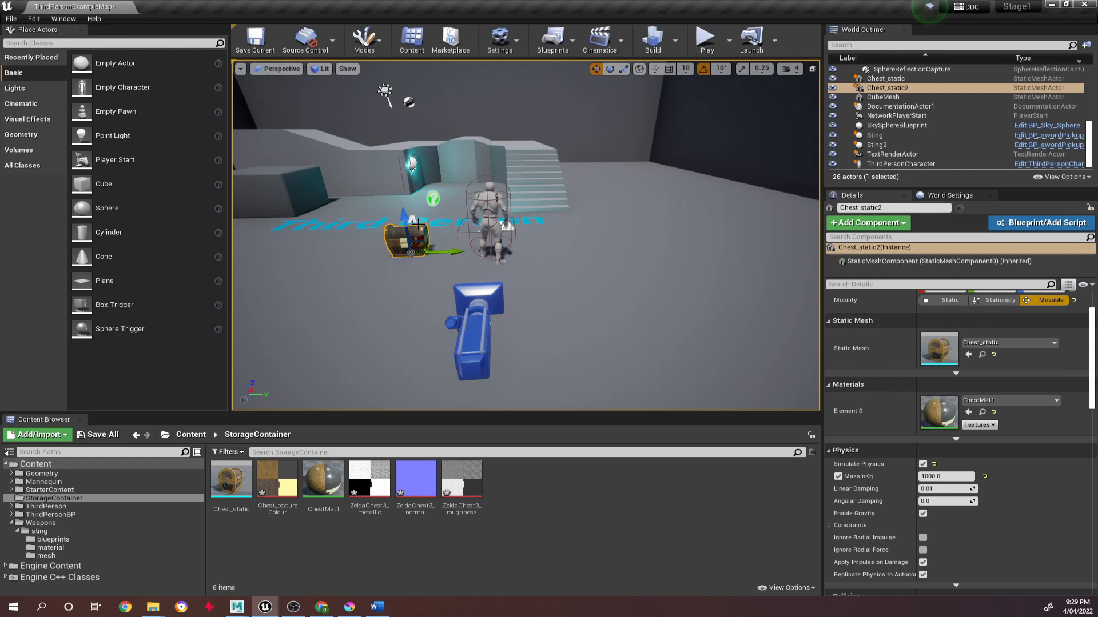
alt+drag(469, 251, 405, 250)
key(Delete)
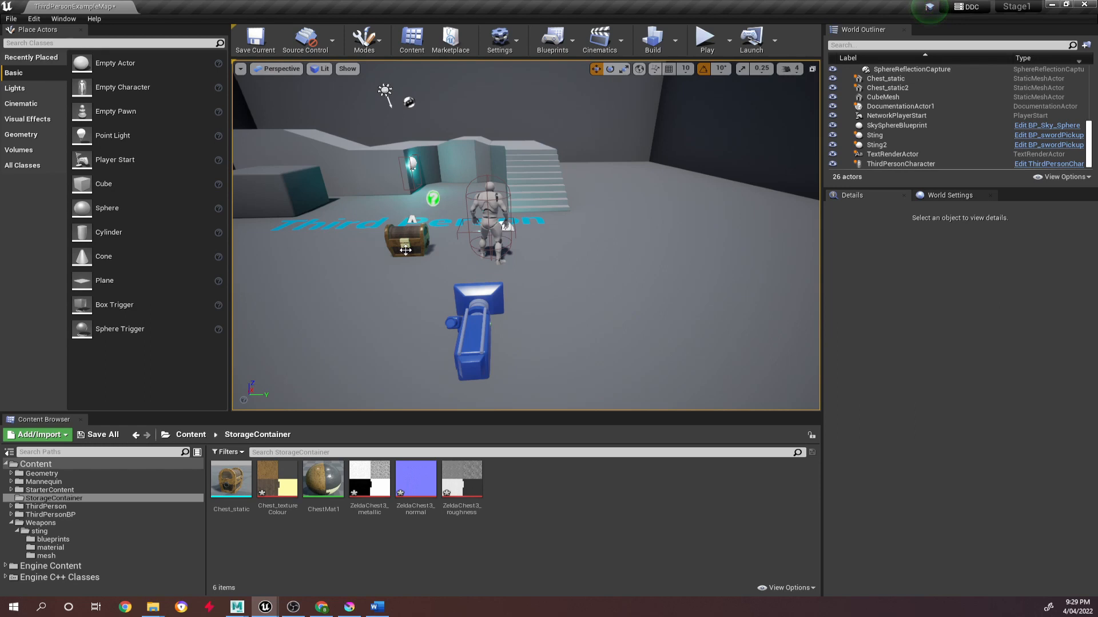
click(496, 207)
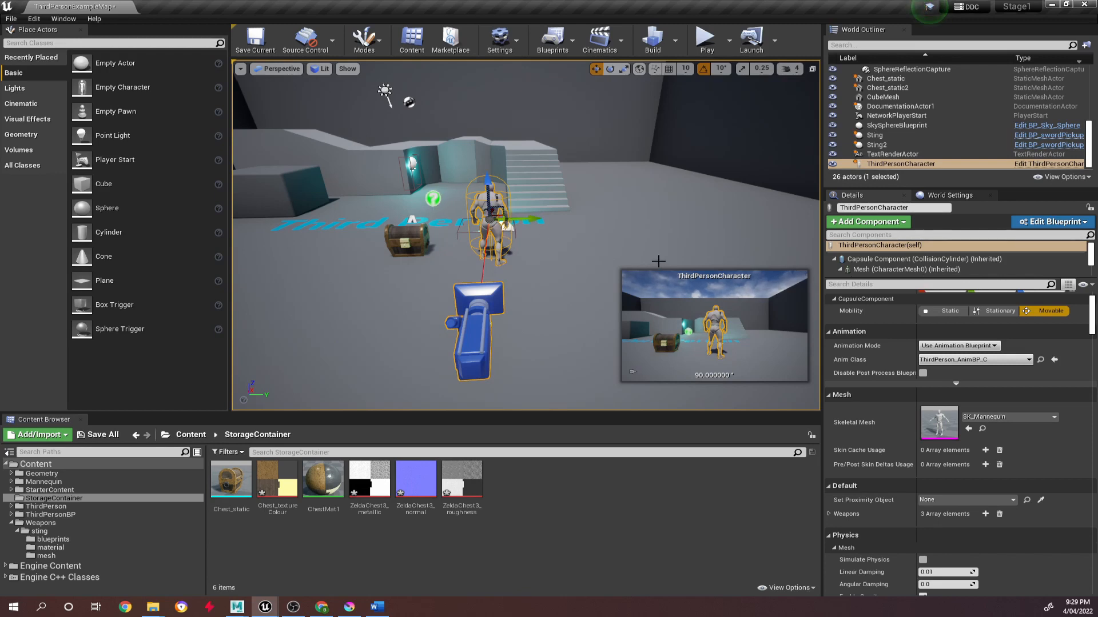
middle_drag(657, 260, 691, 241)
alt+drag(691, 240, 594, 221)
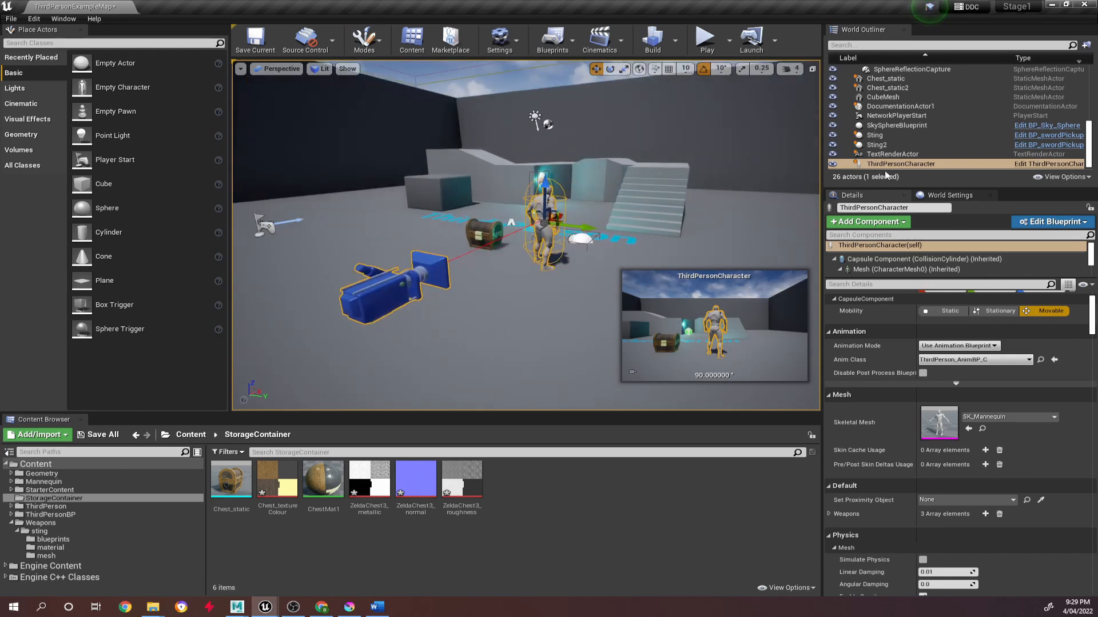
click(918, 165)
scroll(578, 208, up, 3)
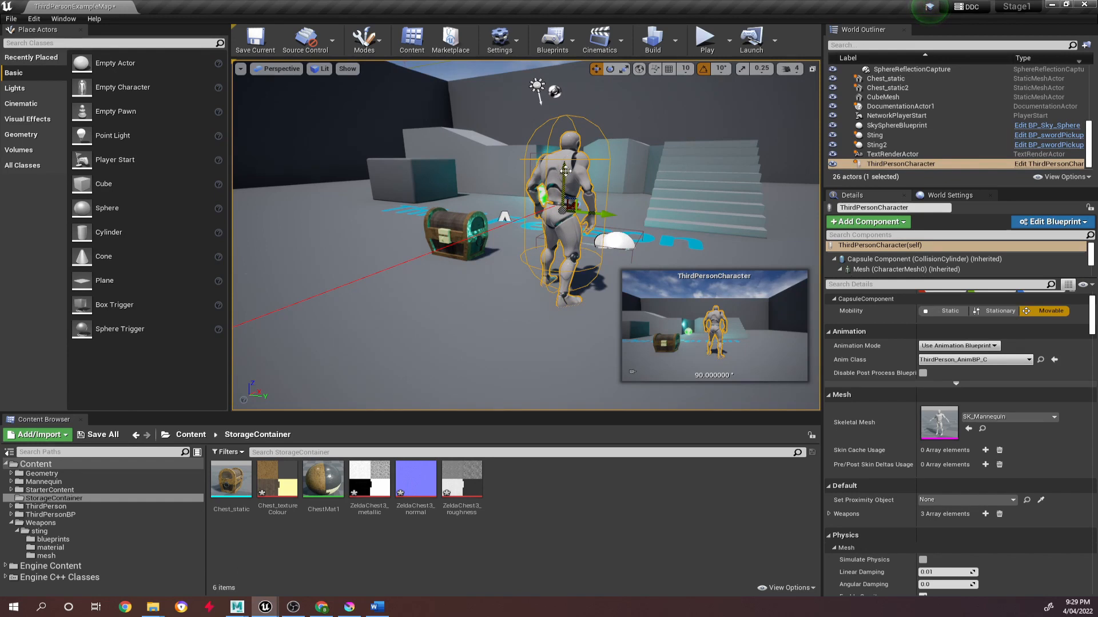
scroll(400, 297, down, 3)
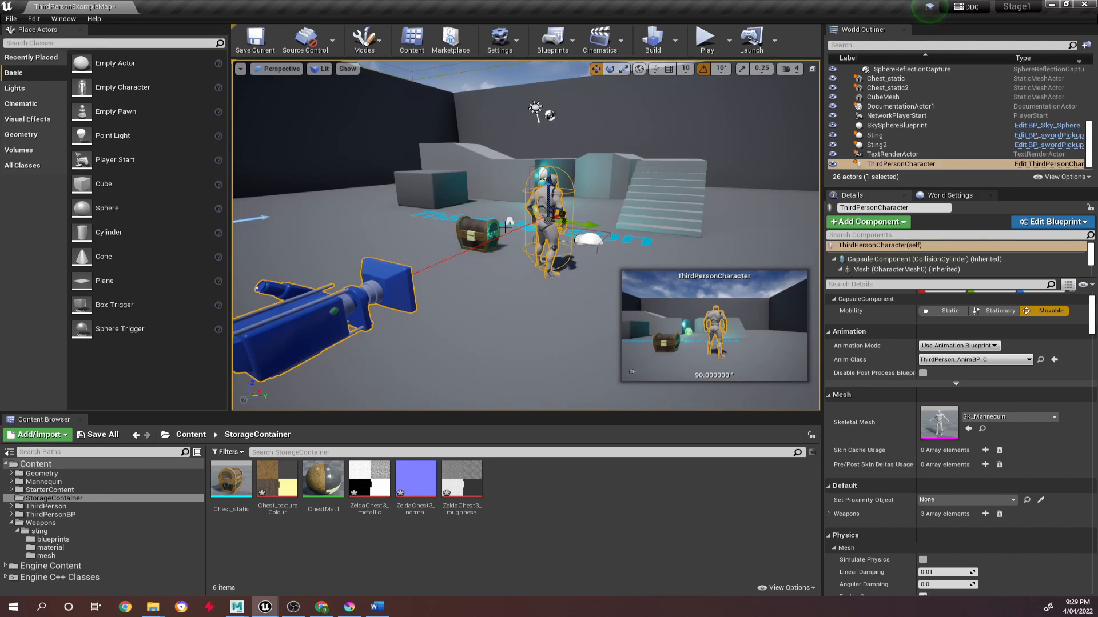
click(486, 234)
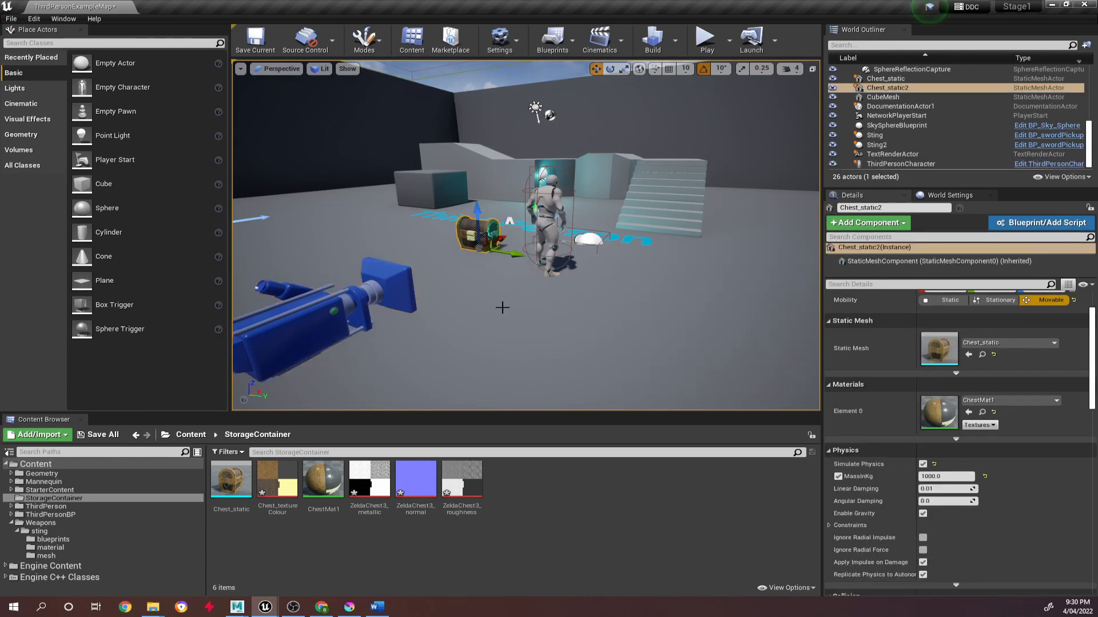
click(545, 191)
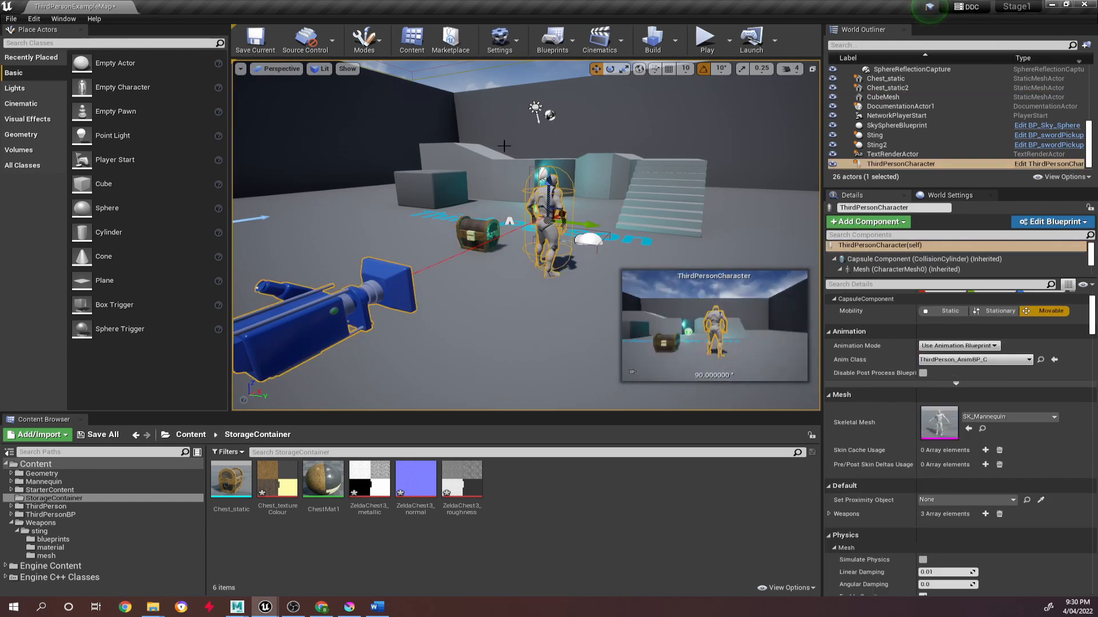
click(475, 229)
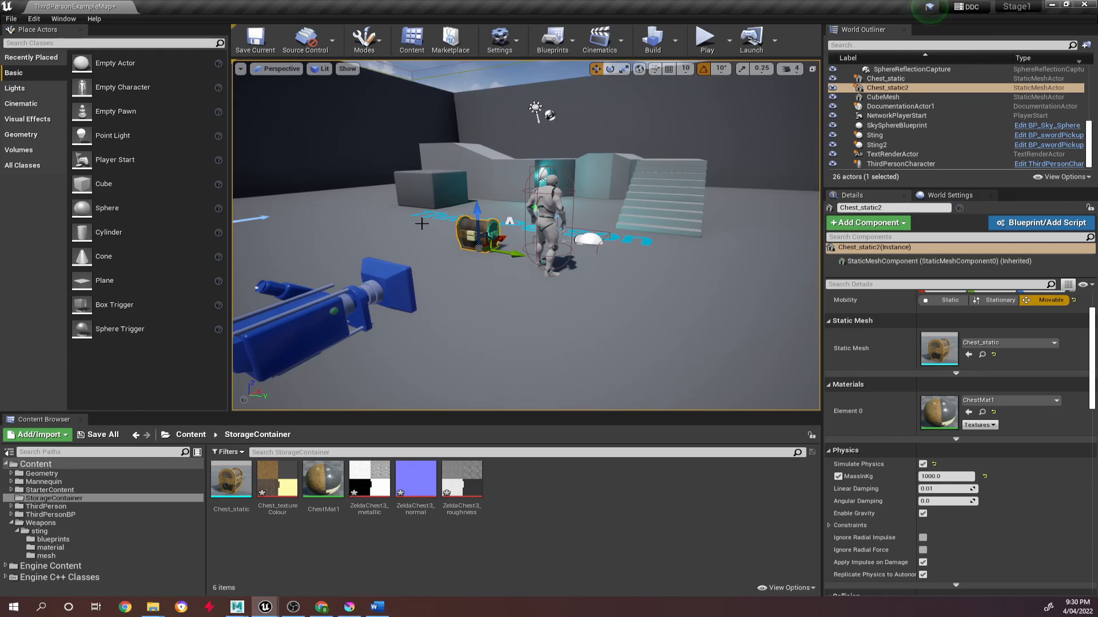
Play the level and test picking up, equipping, dropping and picking up the Sting sword again.
click(705, 39)
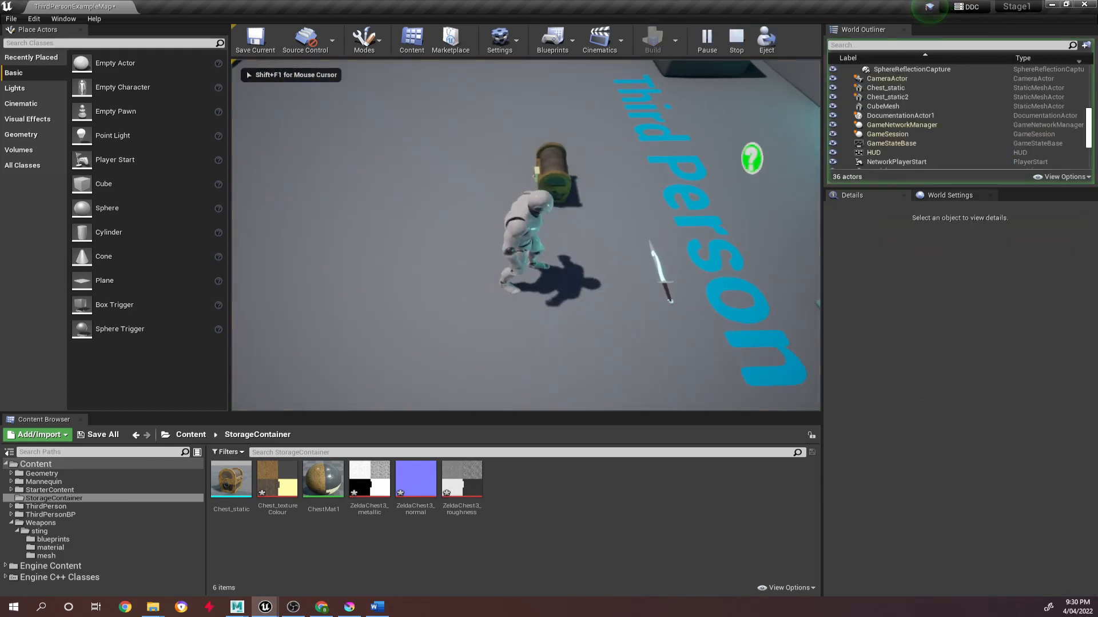
key(d)
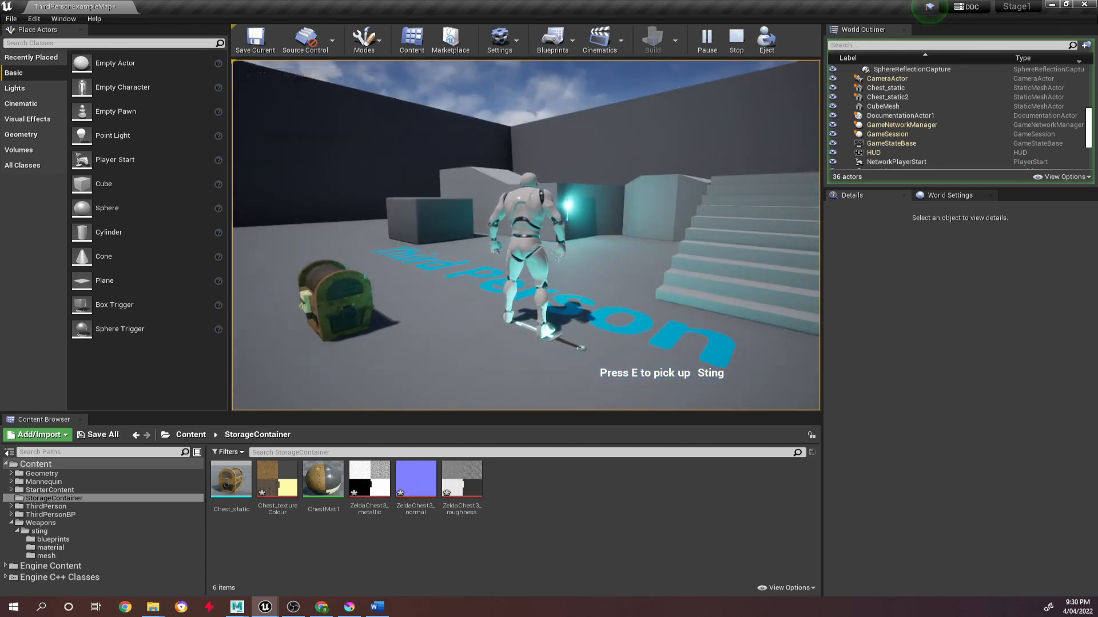
key(e)
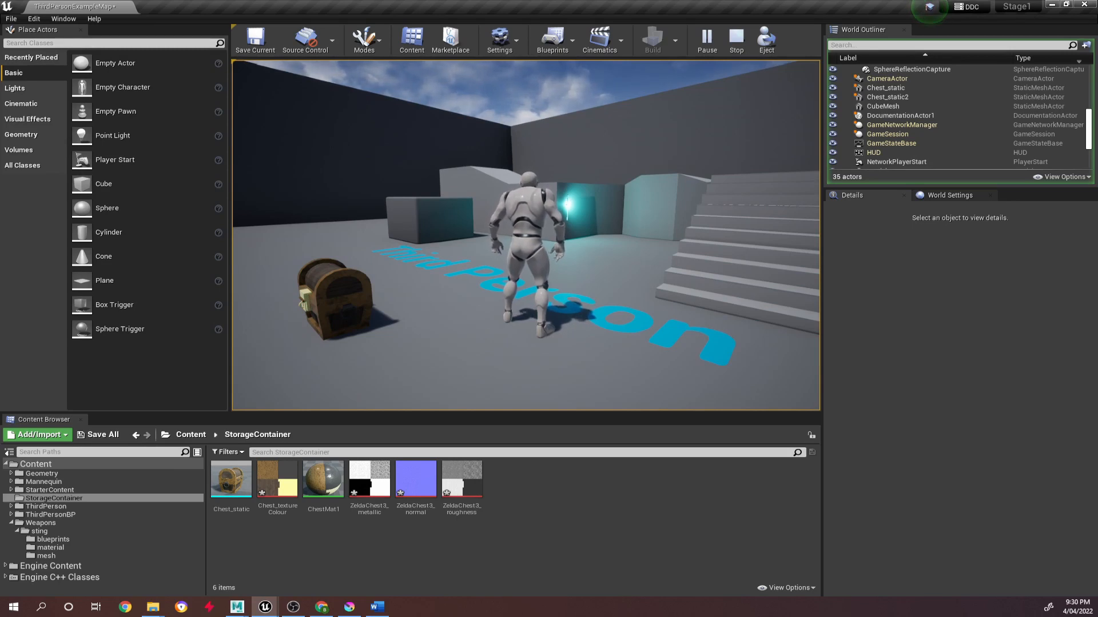
key(1)
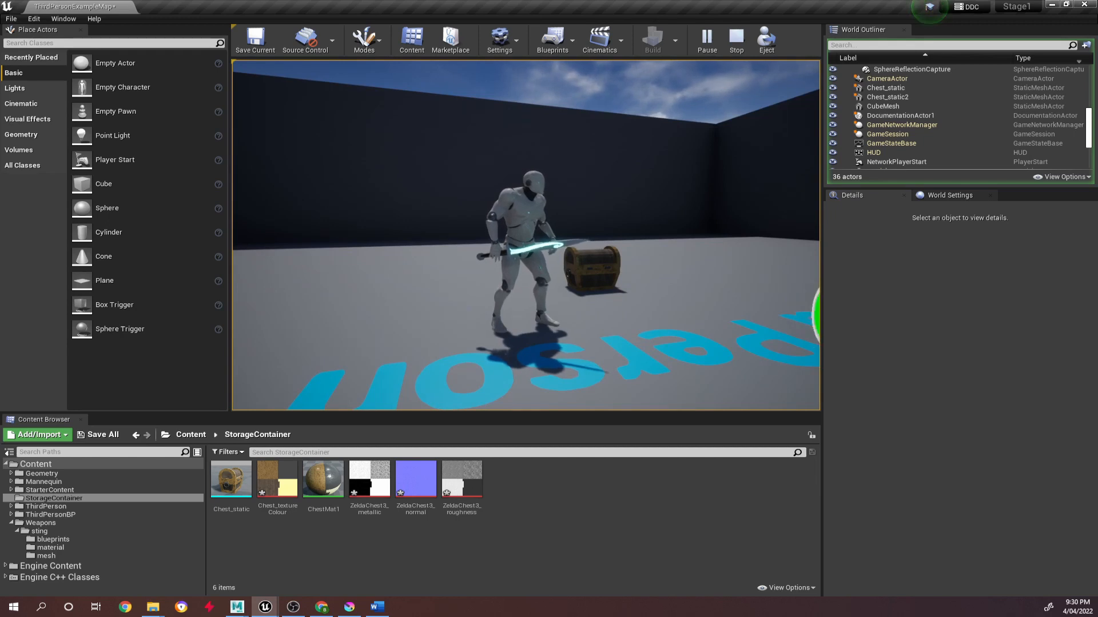
key(g)
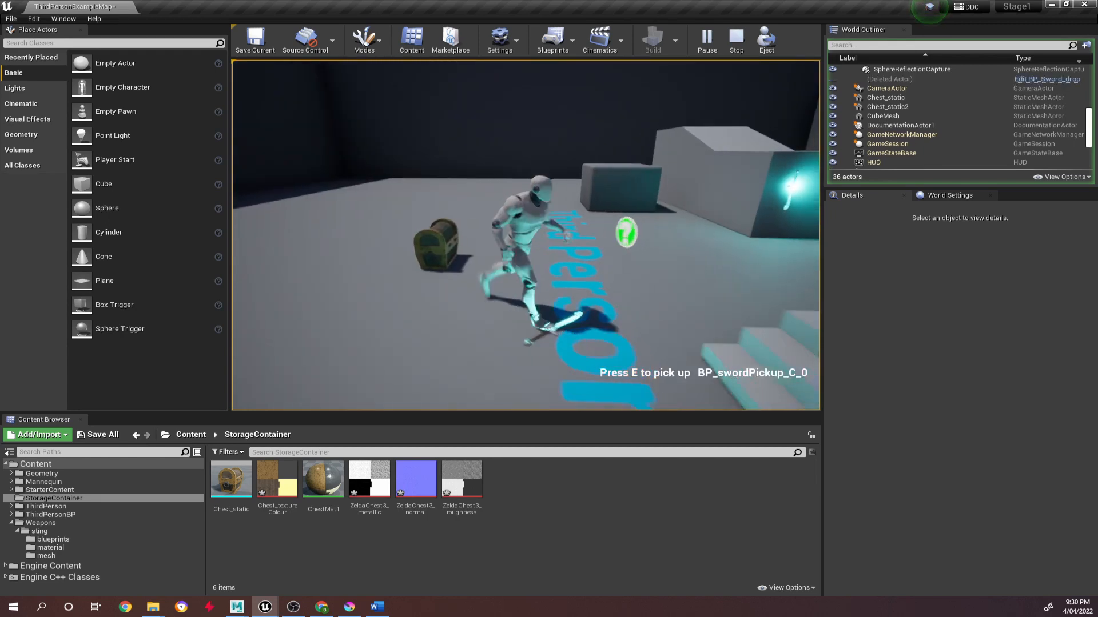
key(e)
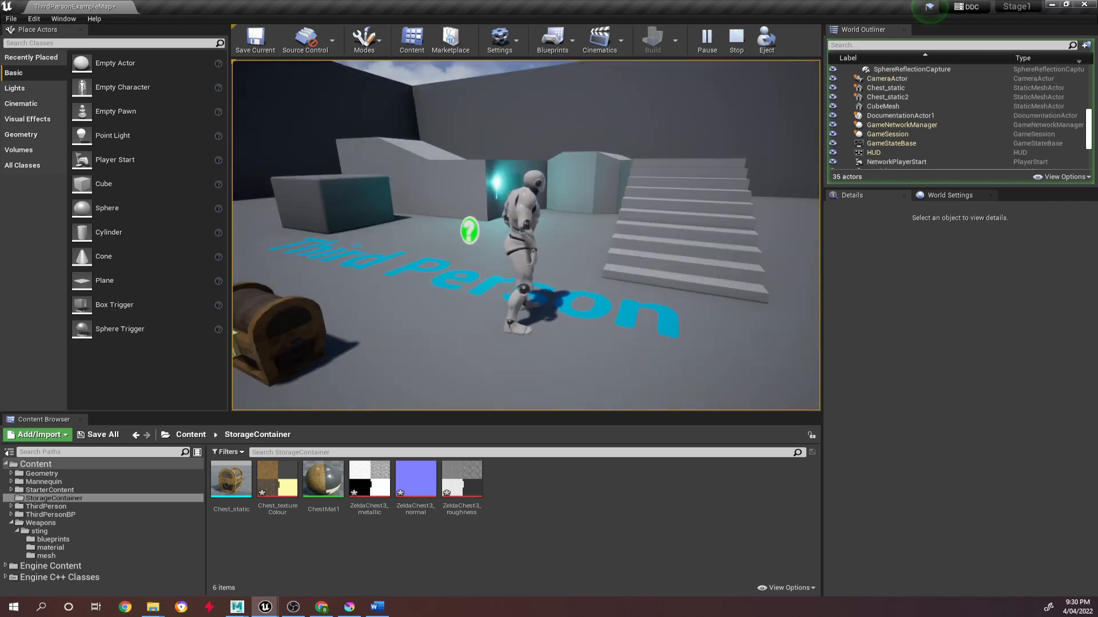
Run the character around and up to the chest to try out how it behaves, and end the play session.
key(s)
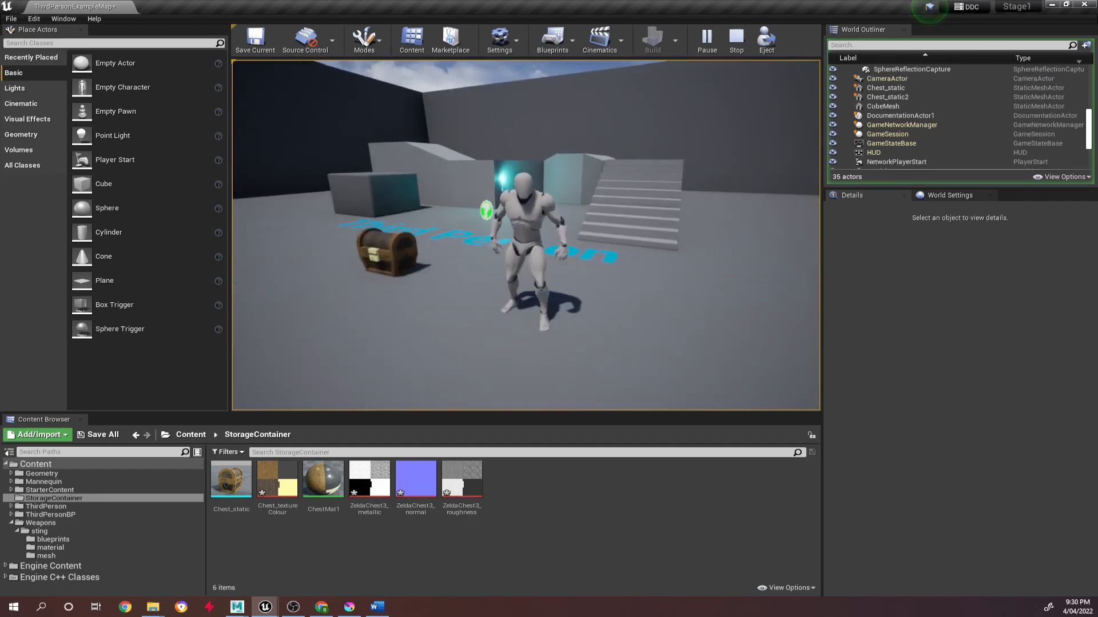
key(w)
key(a)
key(s)
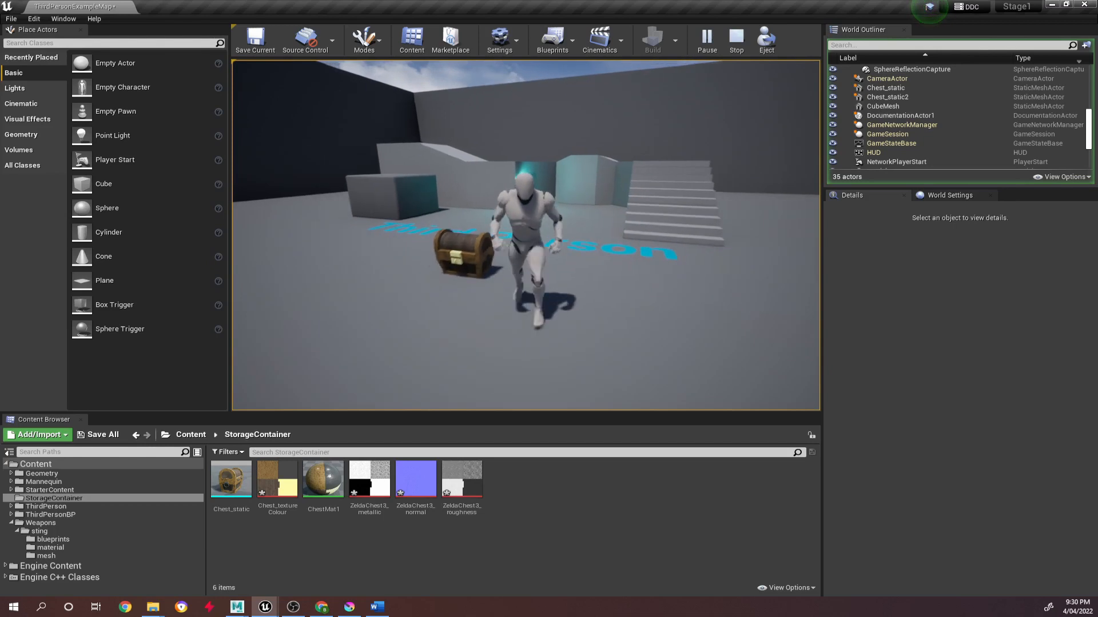
key(w)
key(a)
key(s)
key(a)
key(w)
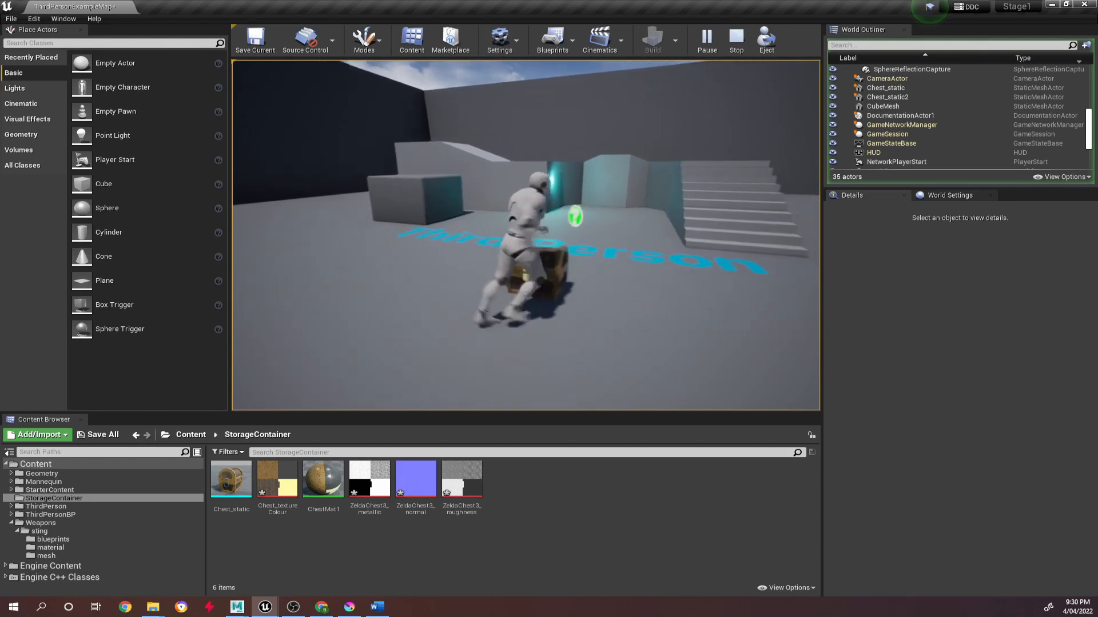
key(d)
key(s)
key(d)
key(s)
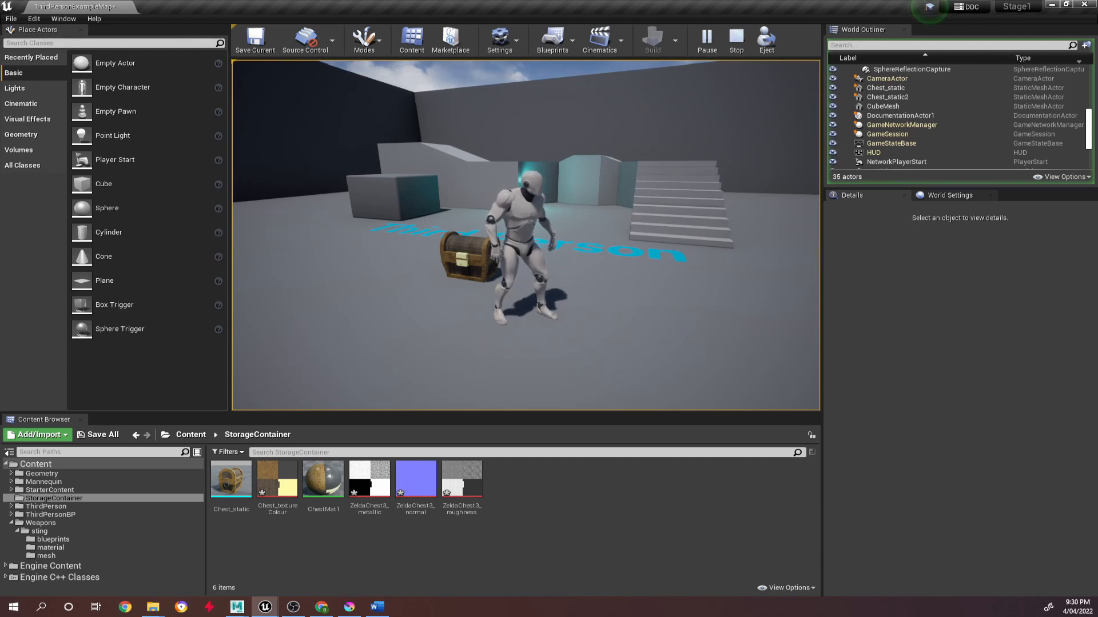
key(Escape)
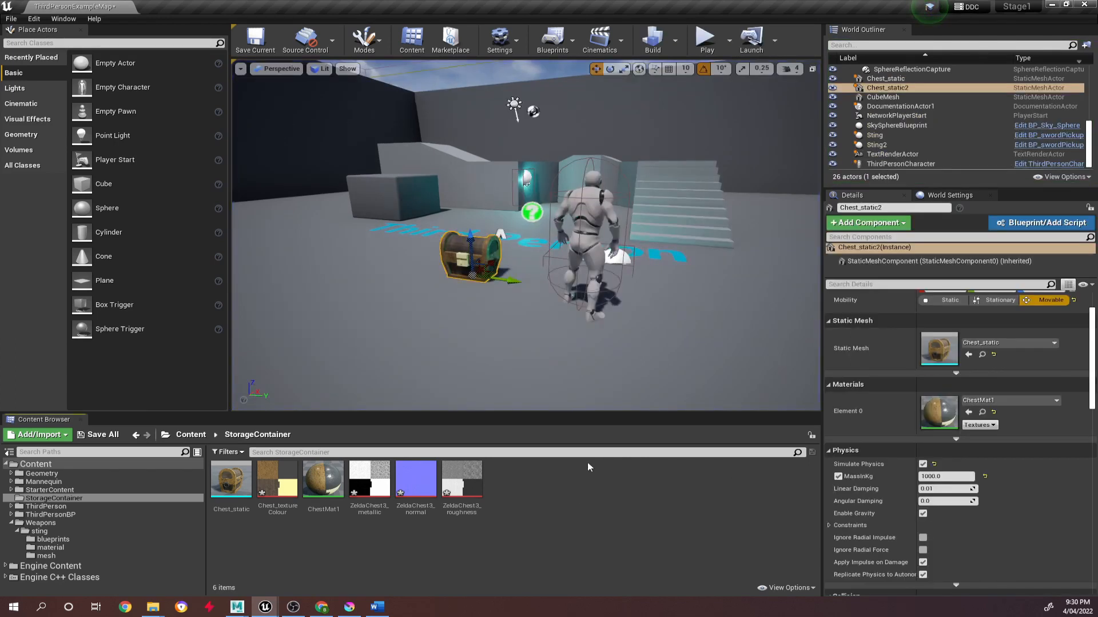
Create a folder named Blueprints inside the StorageContainer folder.
right_click(541, 502)
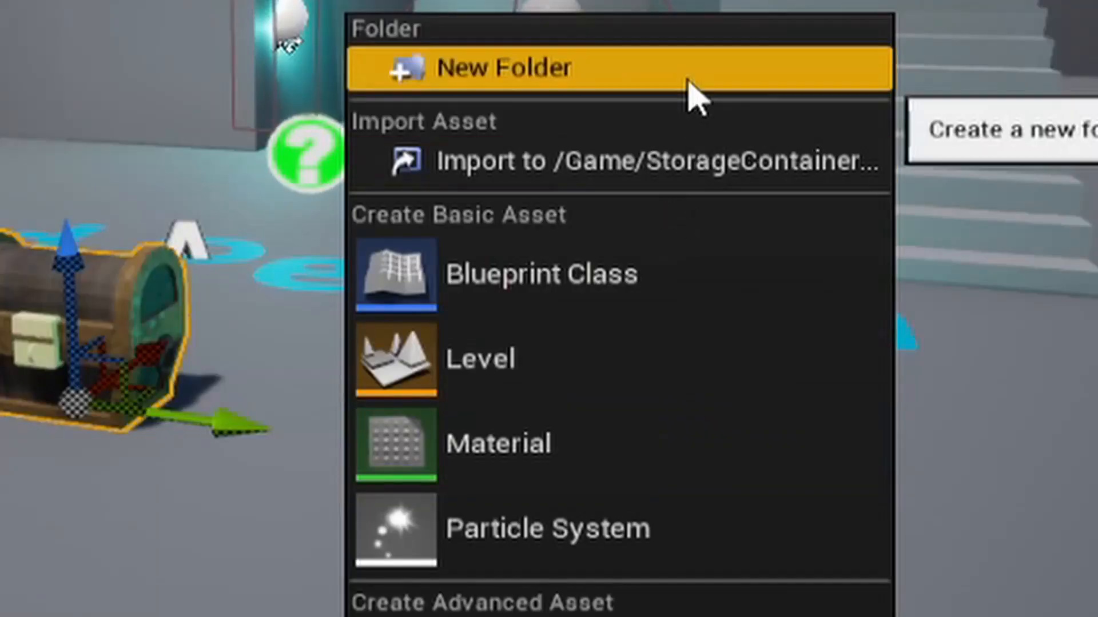
click(629, 193)
text(Blue)
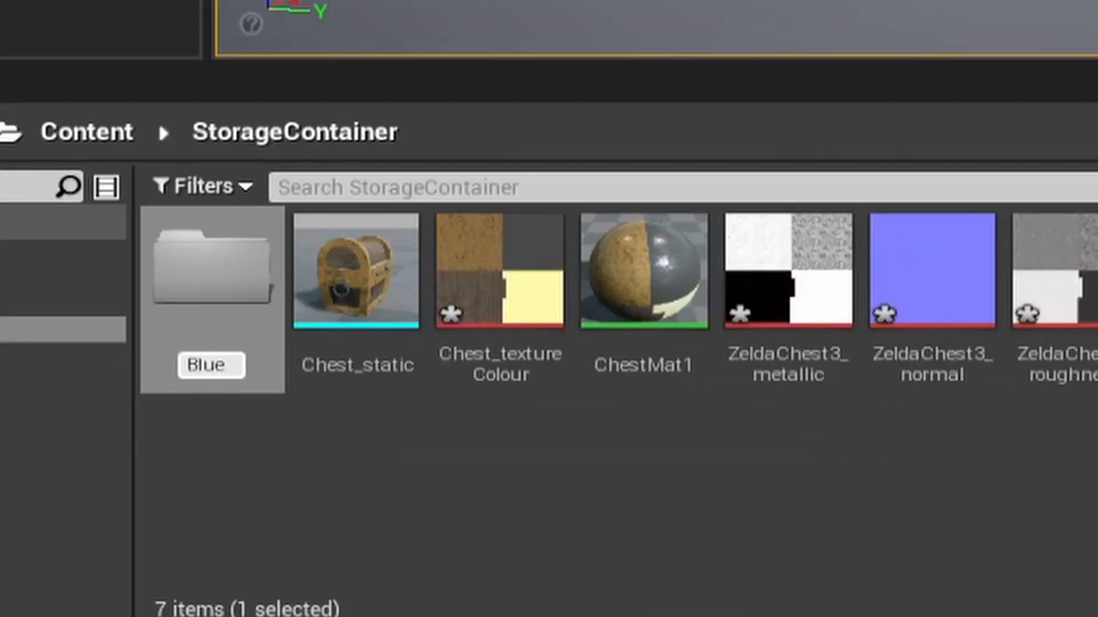
text(prints)
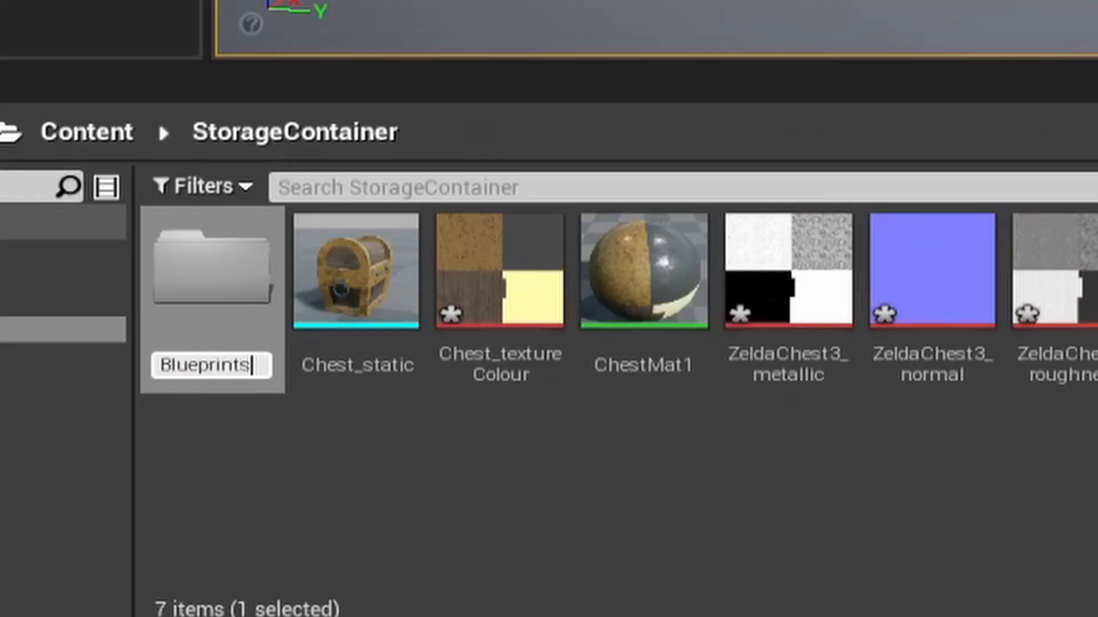
key(Return)
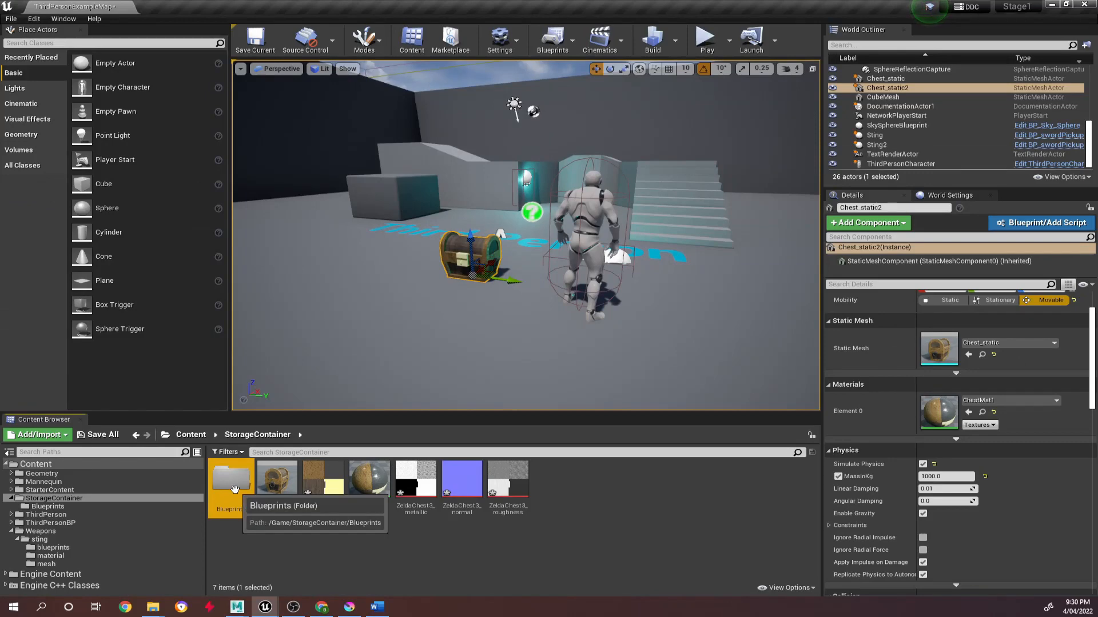
Create a Blueprint Class with Actor as its parent, named BP_Chest, in the new Blueprints folder.
double_click(213, 289)
right_click(785, 353)
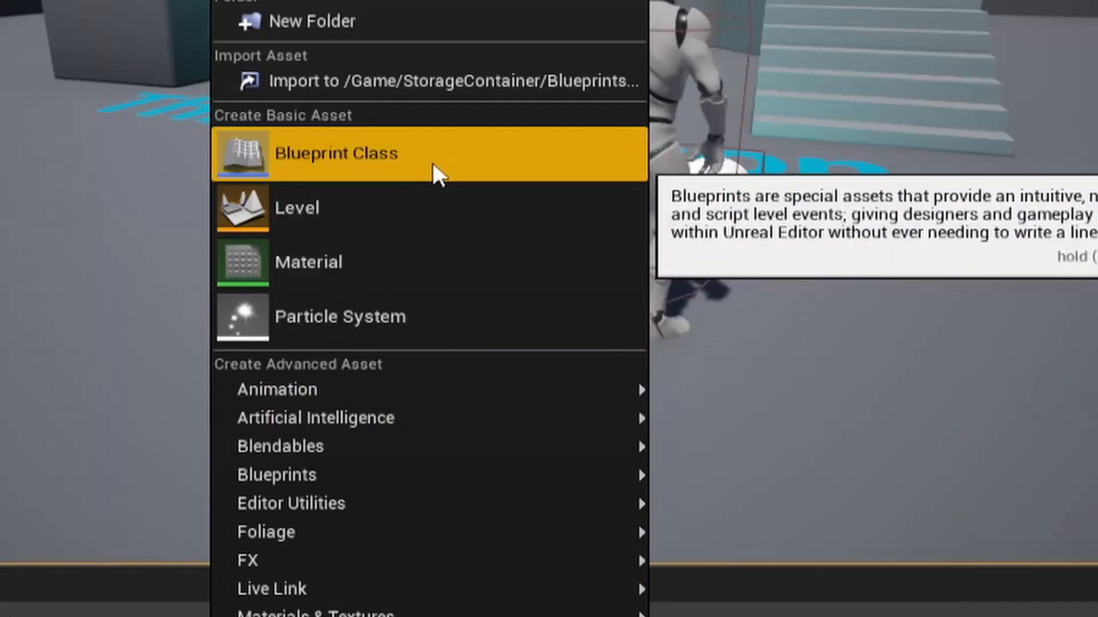
click(431, 160)
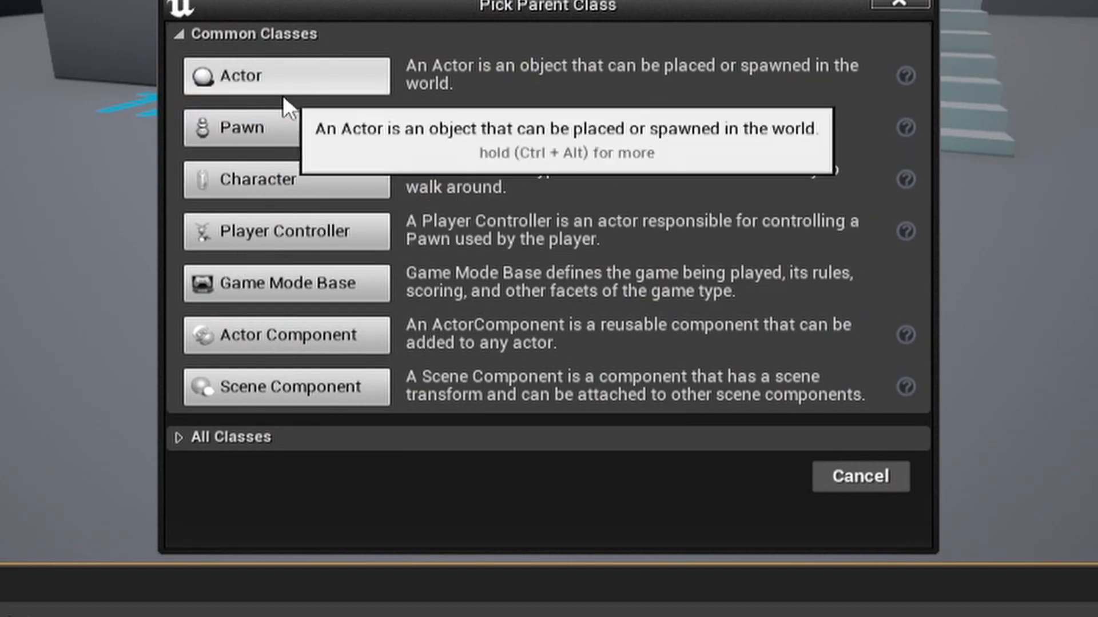
click(299, 80)
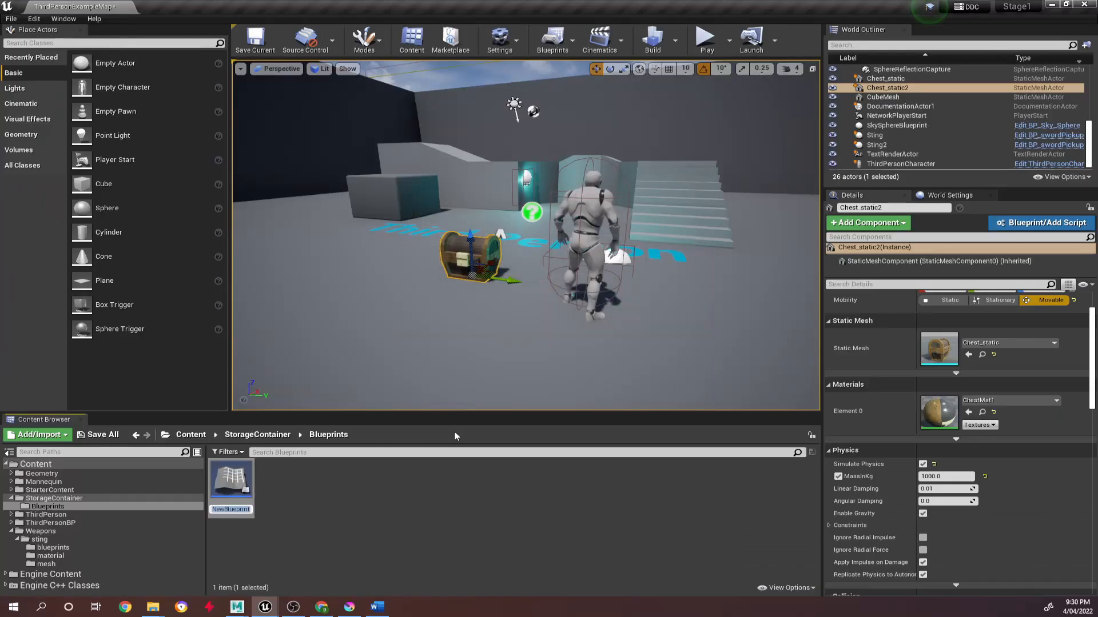
text(BP_Chest)
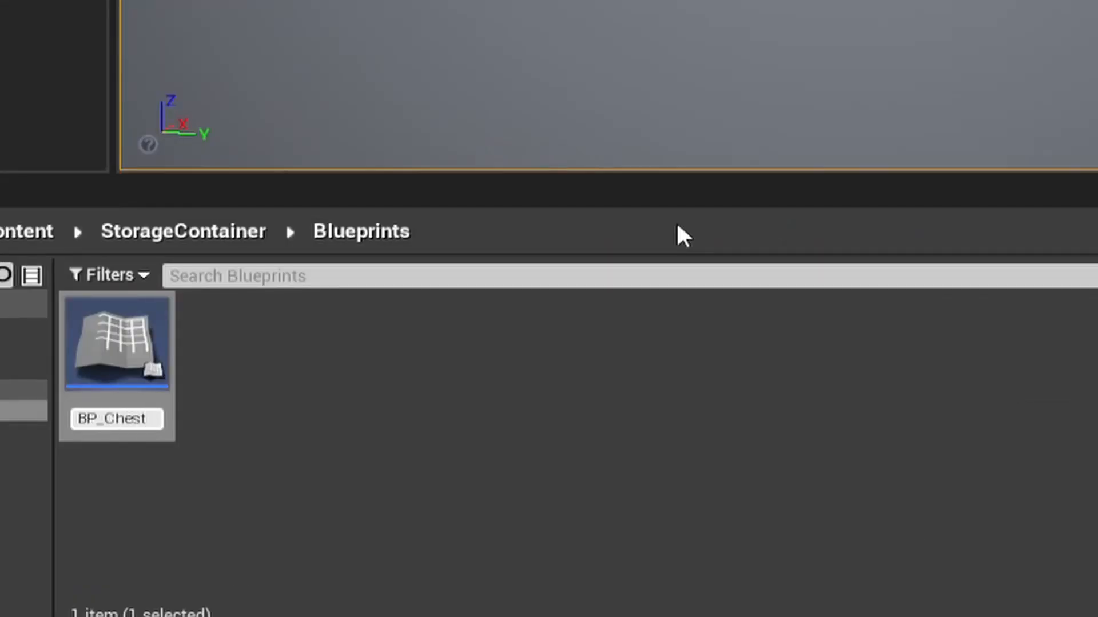
key(Return)
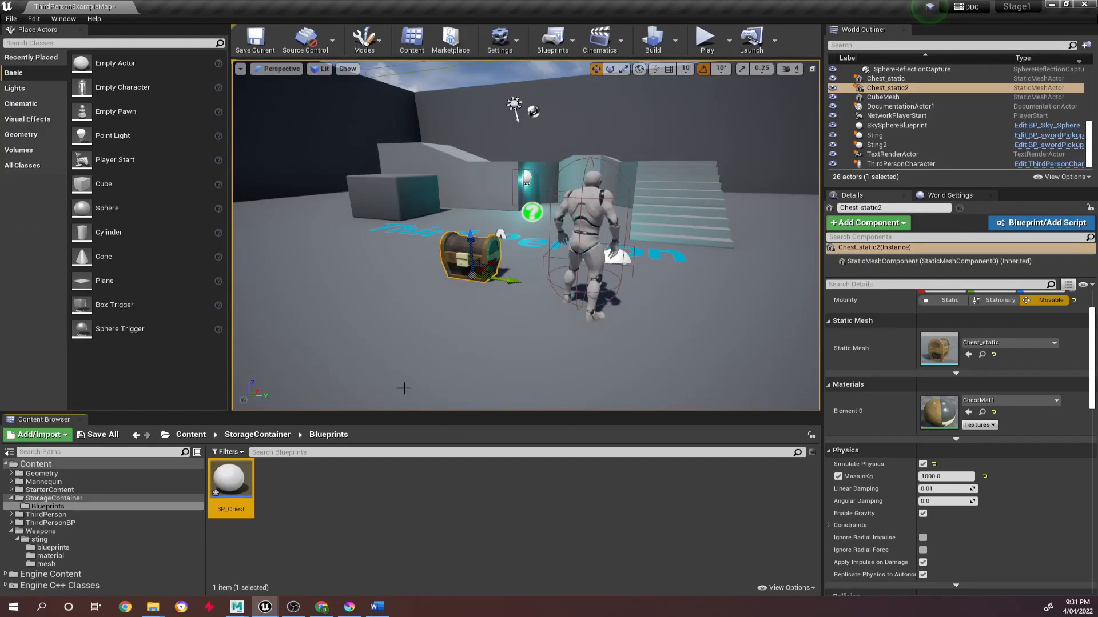
Open BP_Chest in a maximized Blueprint editor and bring up its Construction Script graph after viewing the default root in the viewport.
double_click(231, 483)
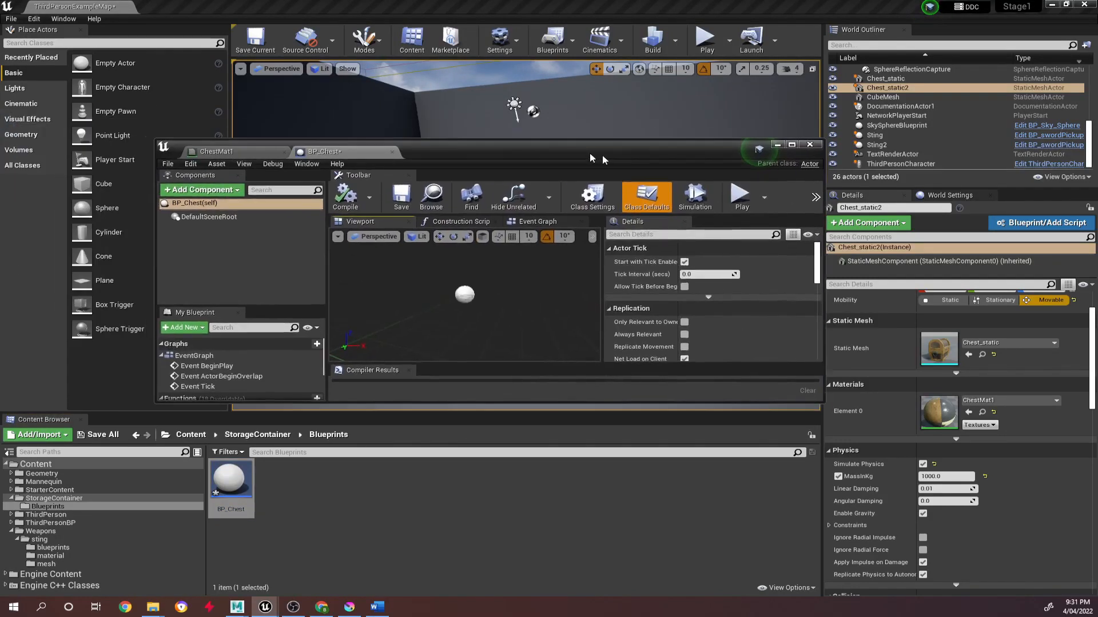
double_click(592, 158)
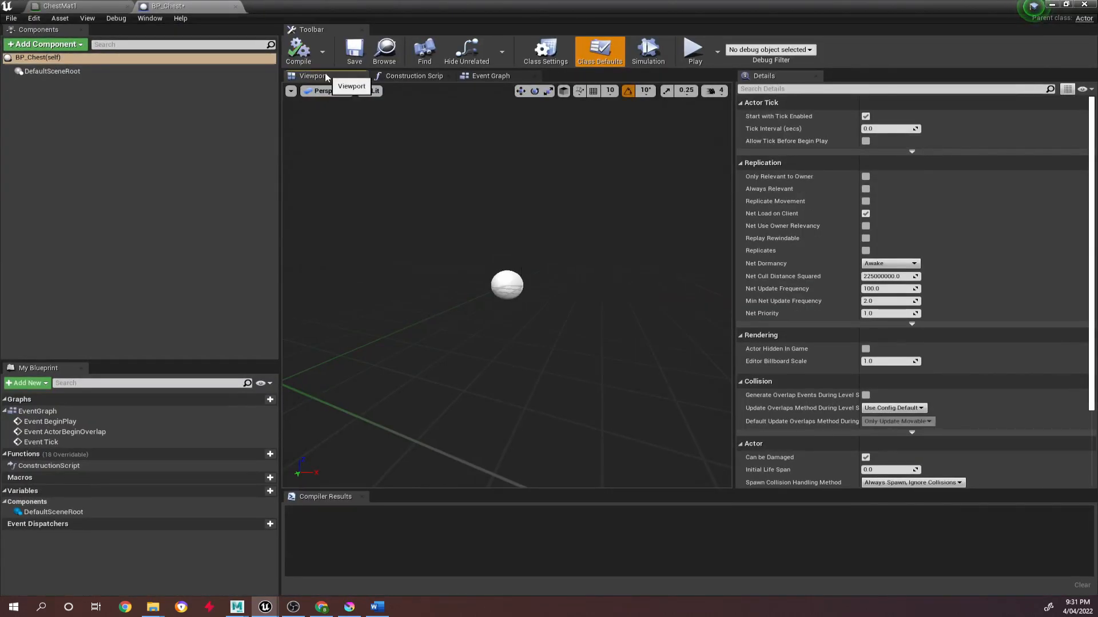
mouse_move(410, 247)
mouse_down()
mouse_move(354, 234)
mouse_move(429, 260)
mouse_move(410, 247)
mouse_up()
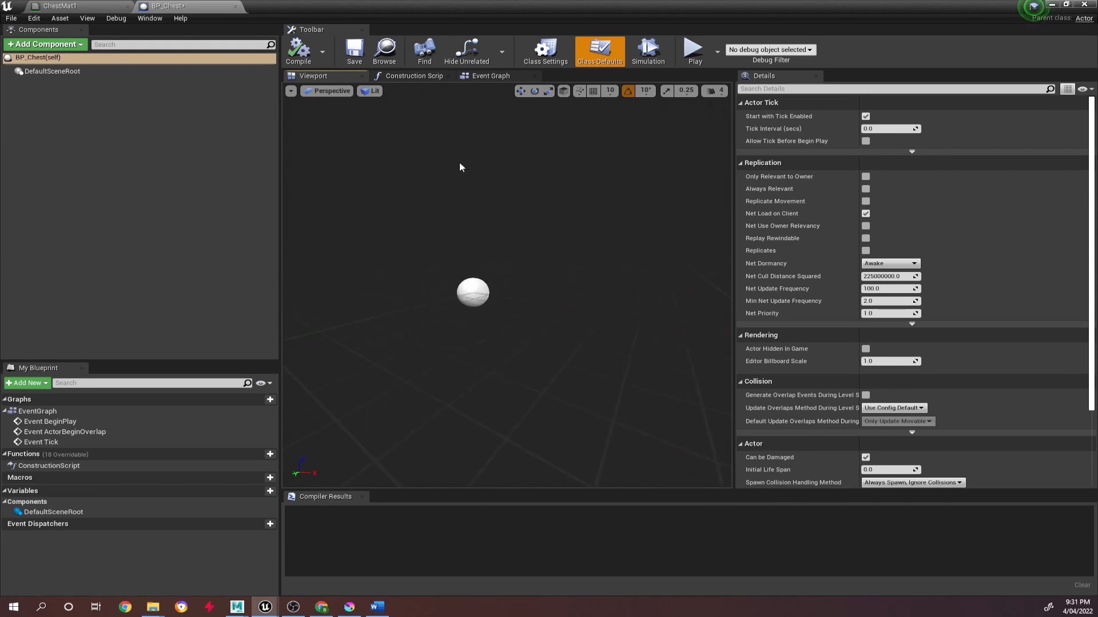
click(412, 75)
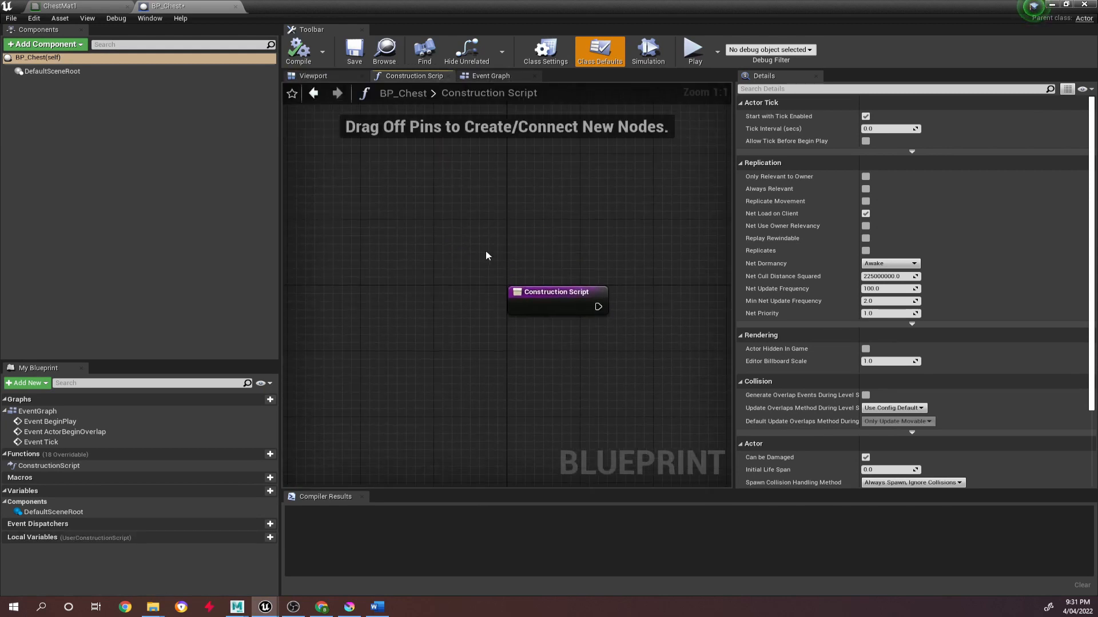
drag(486, 247, 380, 245)
right_drag(519, 247, 365, 235)
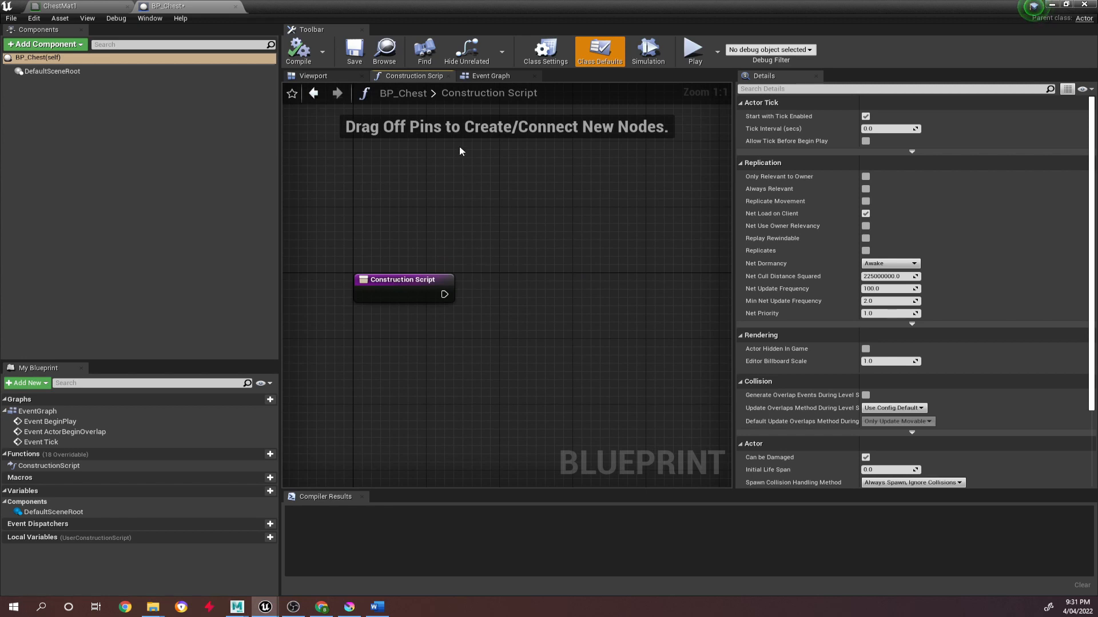
Look over the default event nodes in BP_Chest's Event Graph and compare it with the Construction Script graph.
click(489, 77)
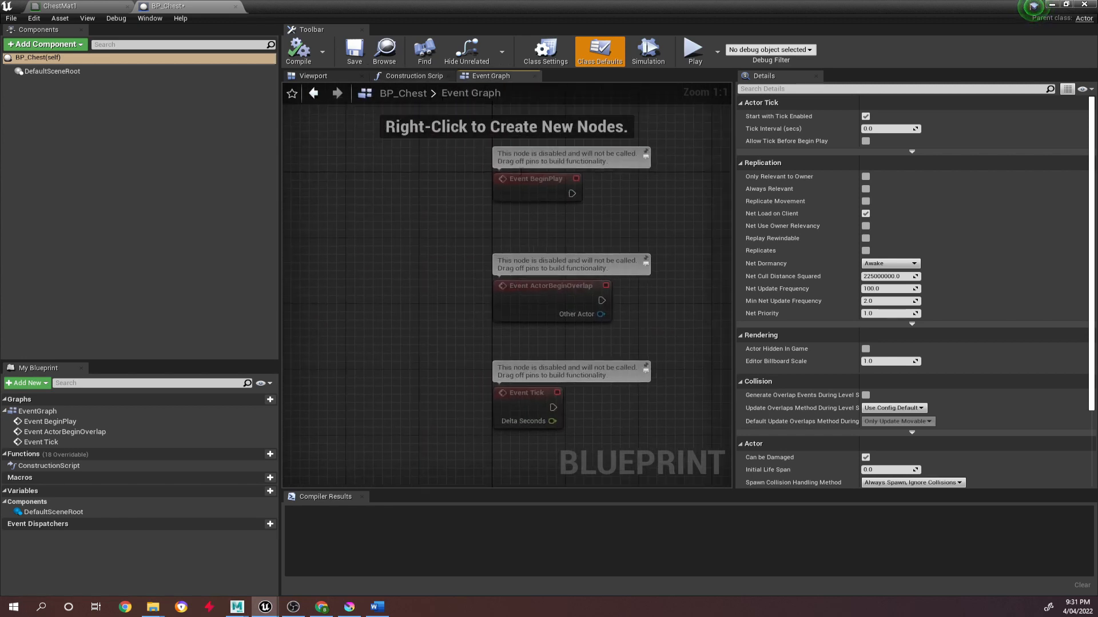
right_drag(499, 200, 436, 176)
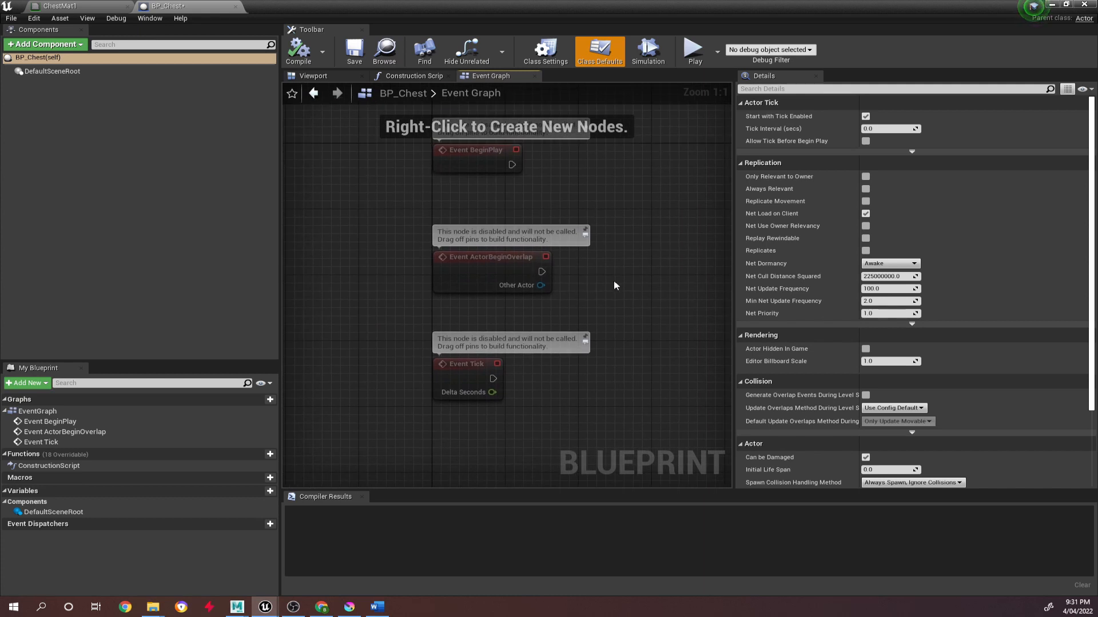
right_drag(613, 282, 603, 279)
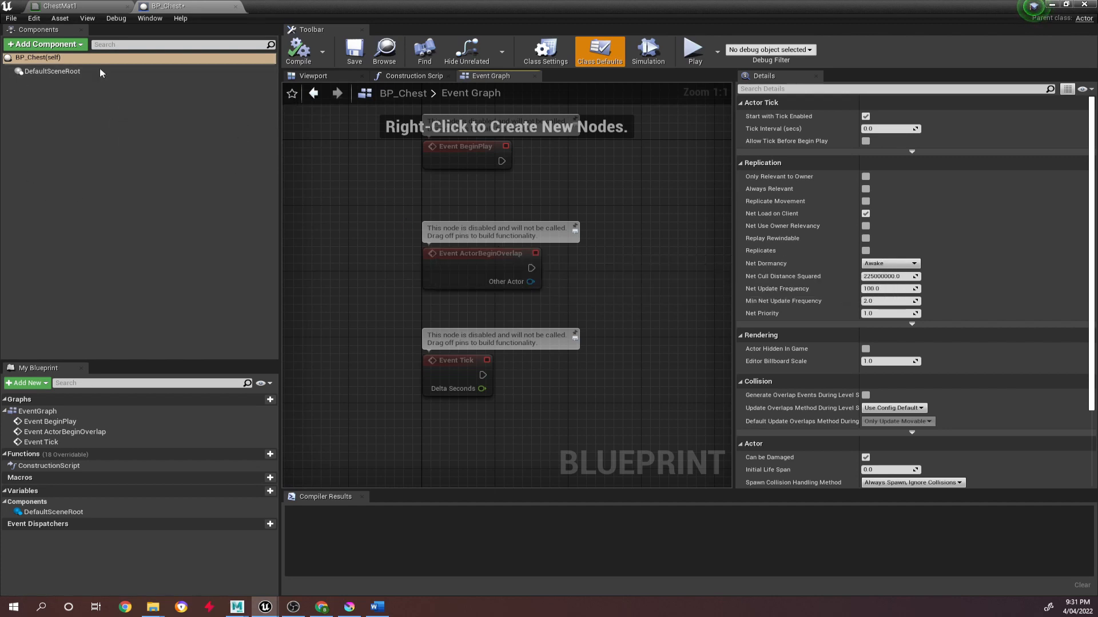
click(427, 78)
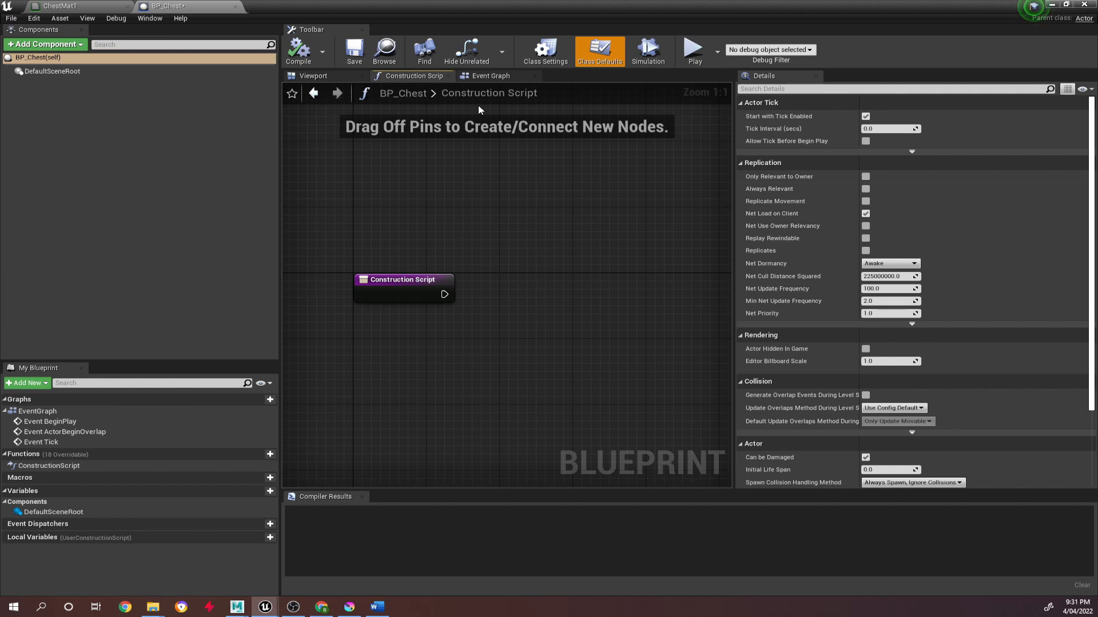
click(478, 79)
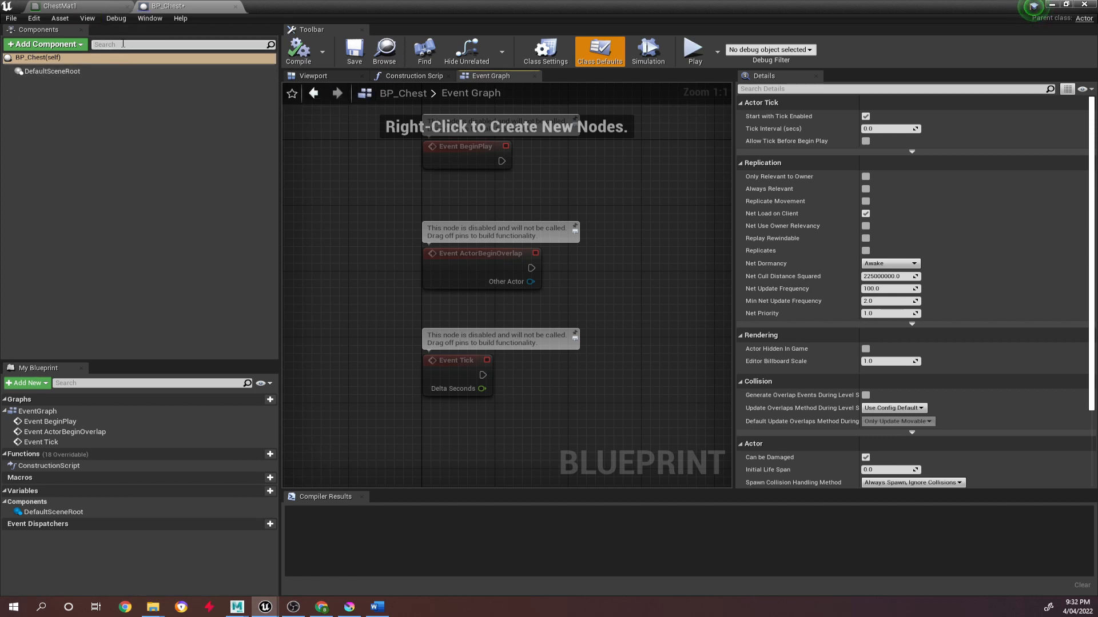
Add a Static Mesh component named chest under BP_Chest's default scene root.
click(122, 87)
click(81, 49)
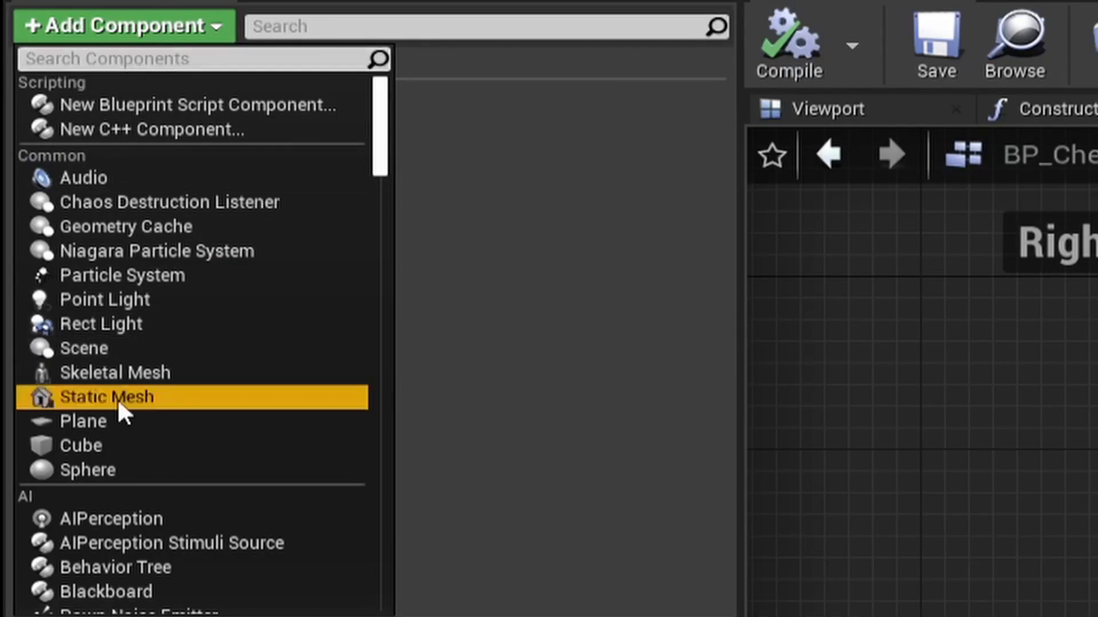
click(118, 398)
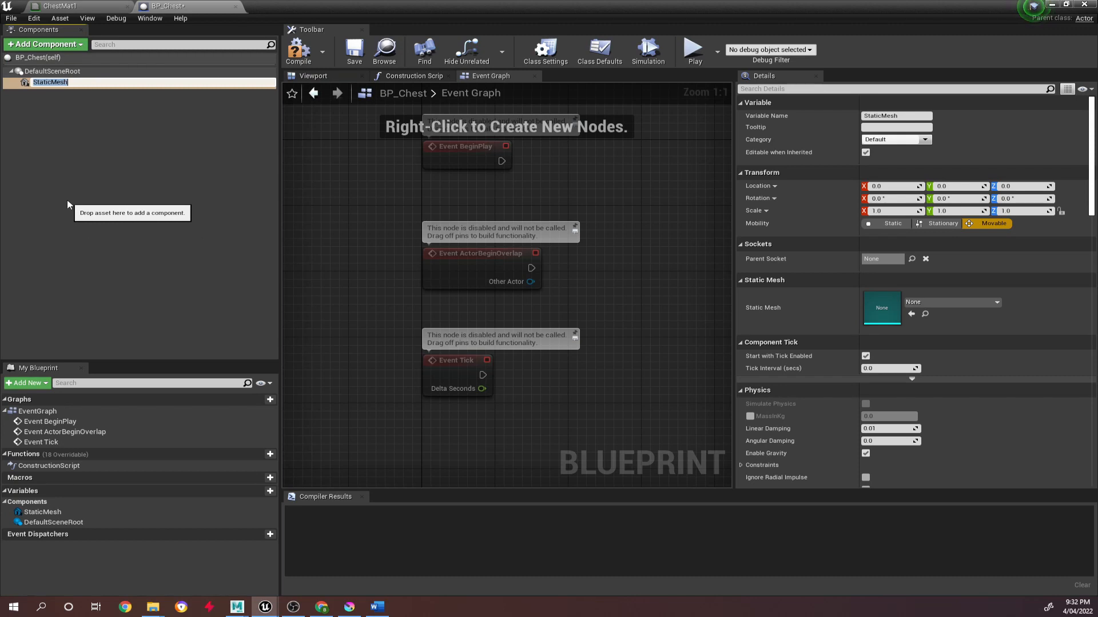
text(chest)
key(Return)
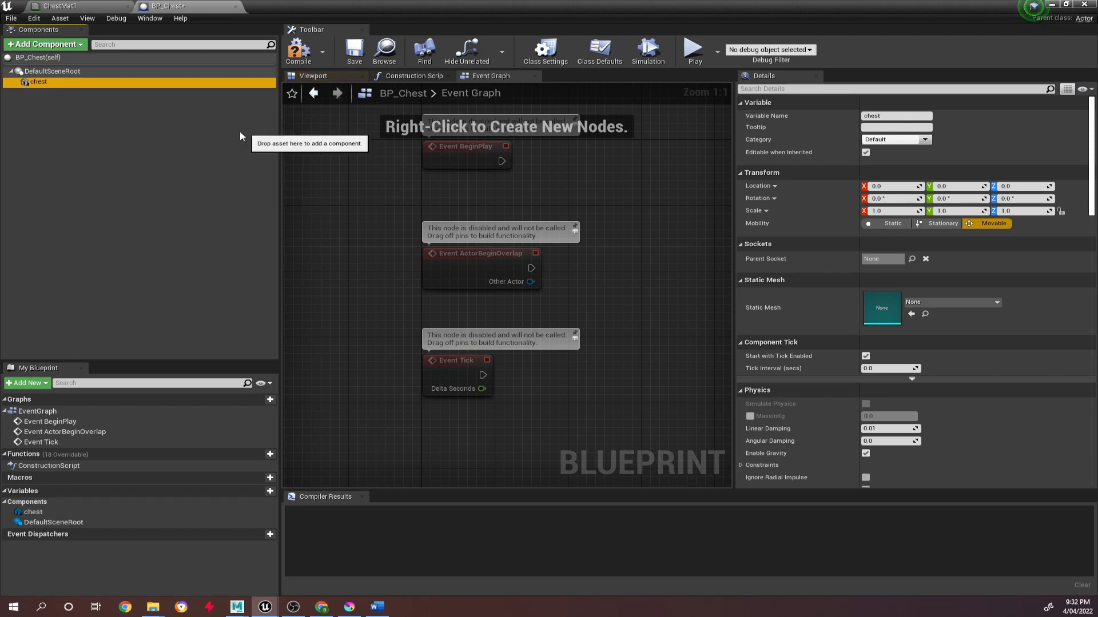
Assign the Chest_static mesh to the chest component with the Blueprint's viewport open.
click(306, 78)
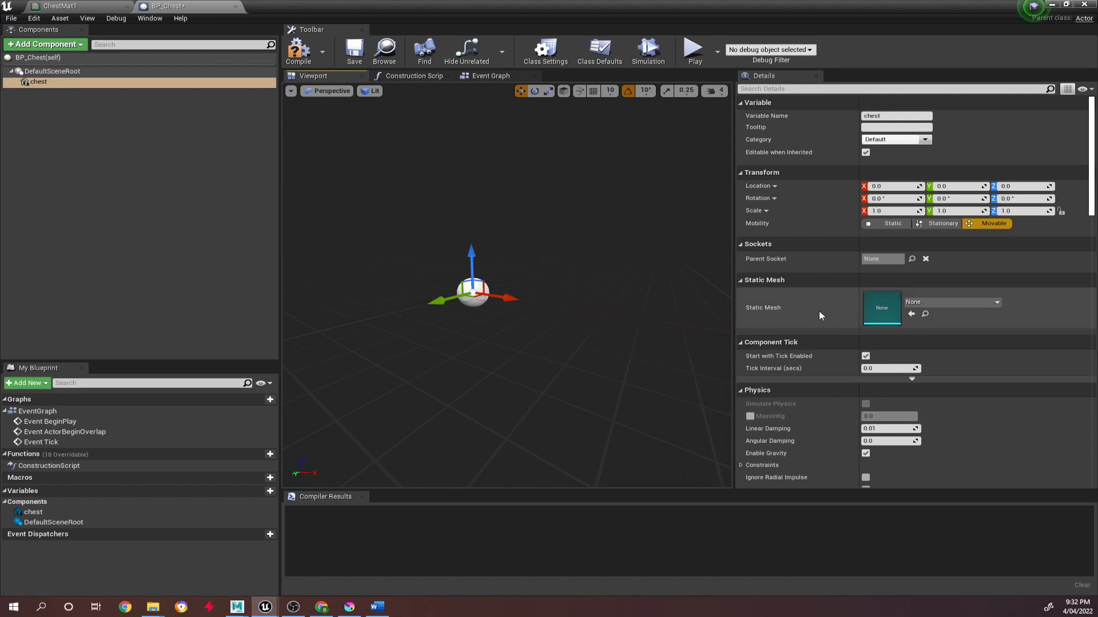
click(928, 300)
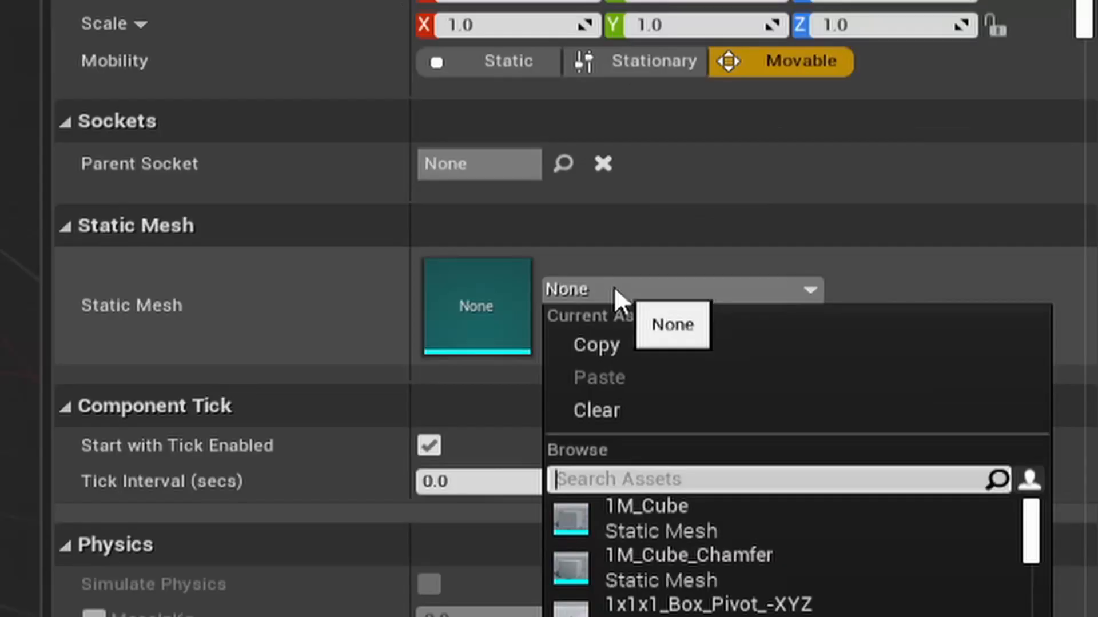
text(chest)
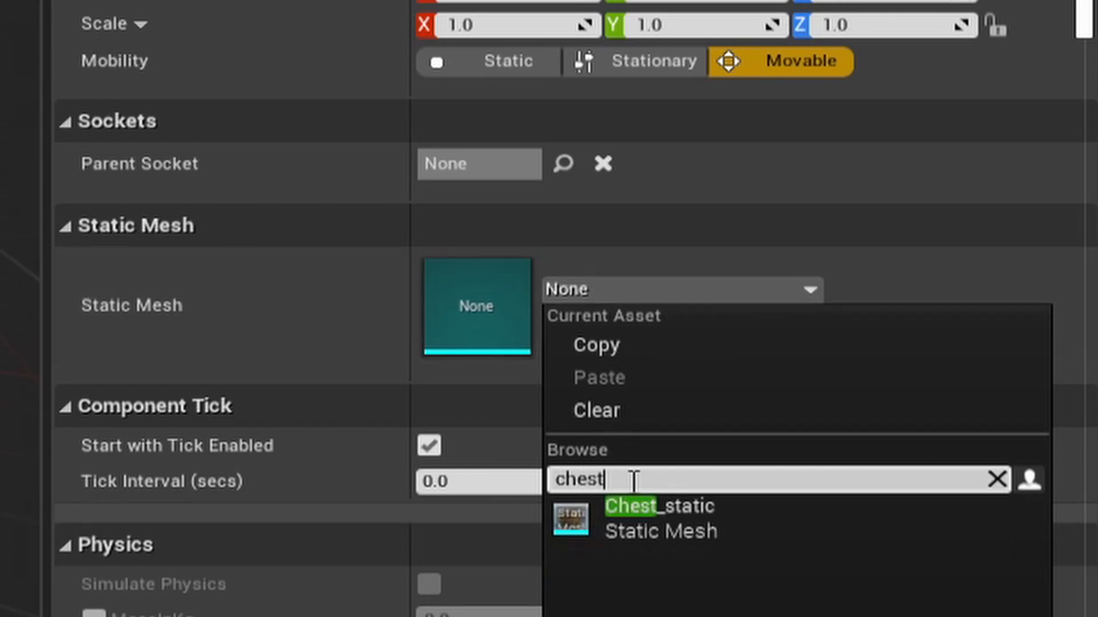
click(708, 527)
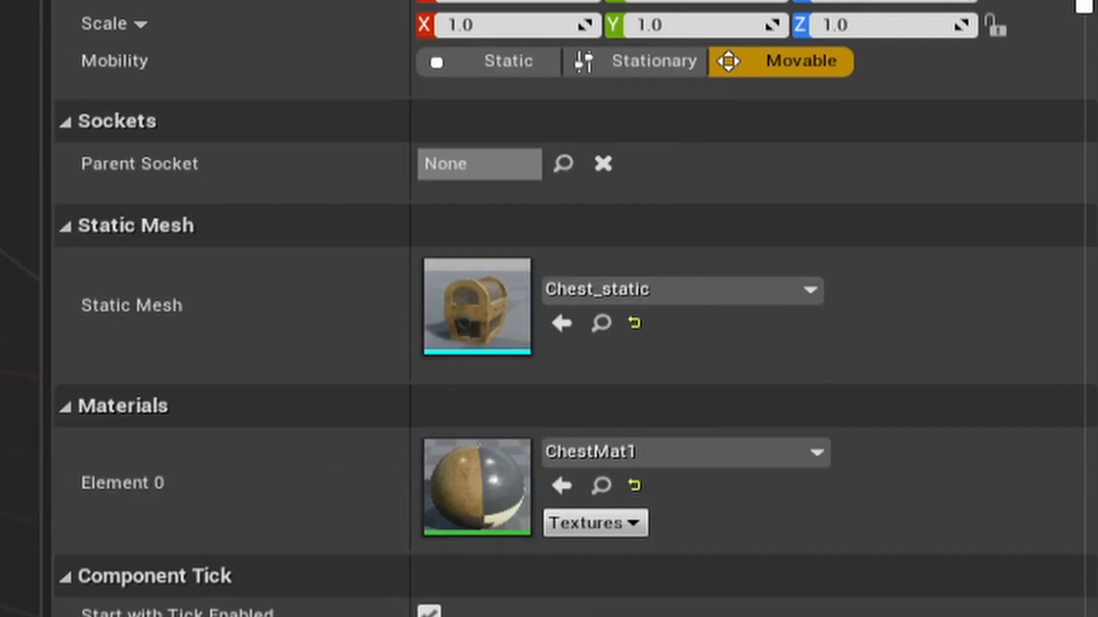
Inspect the chest mesh up close, scale it uniformly to about 1.63, and compile the Blueprint.
alt+drag(359, 267, 572, 275)
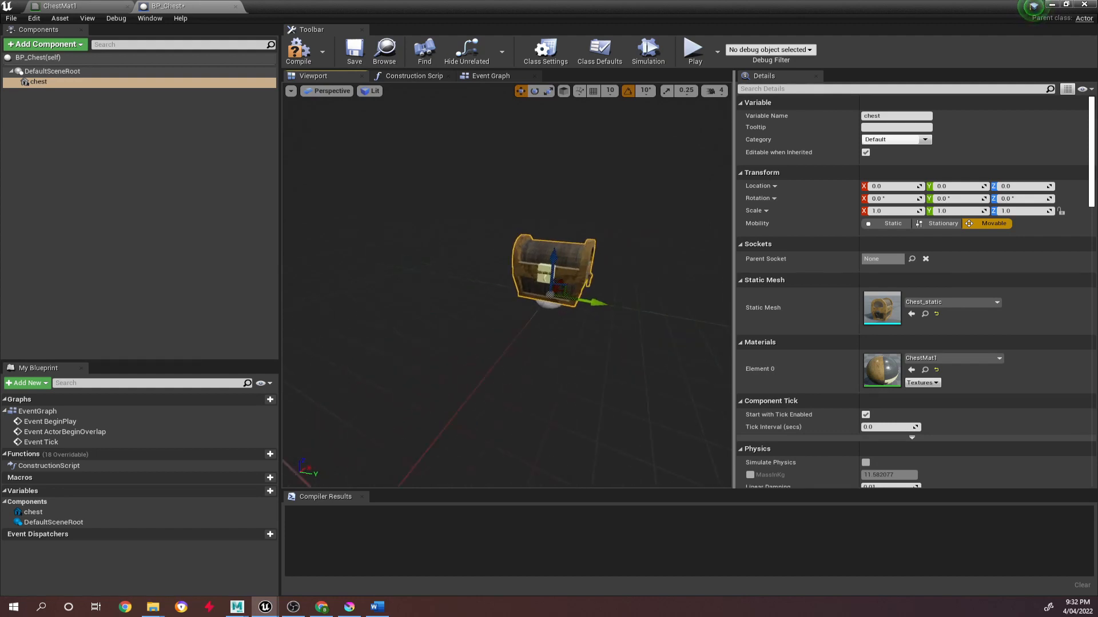
scroll(359, 267, up, 6)
scroll(363, 266, down, 3)
scroll(409, 265, up, 3)
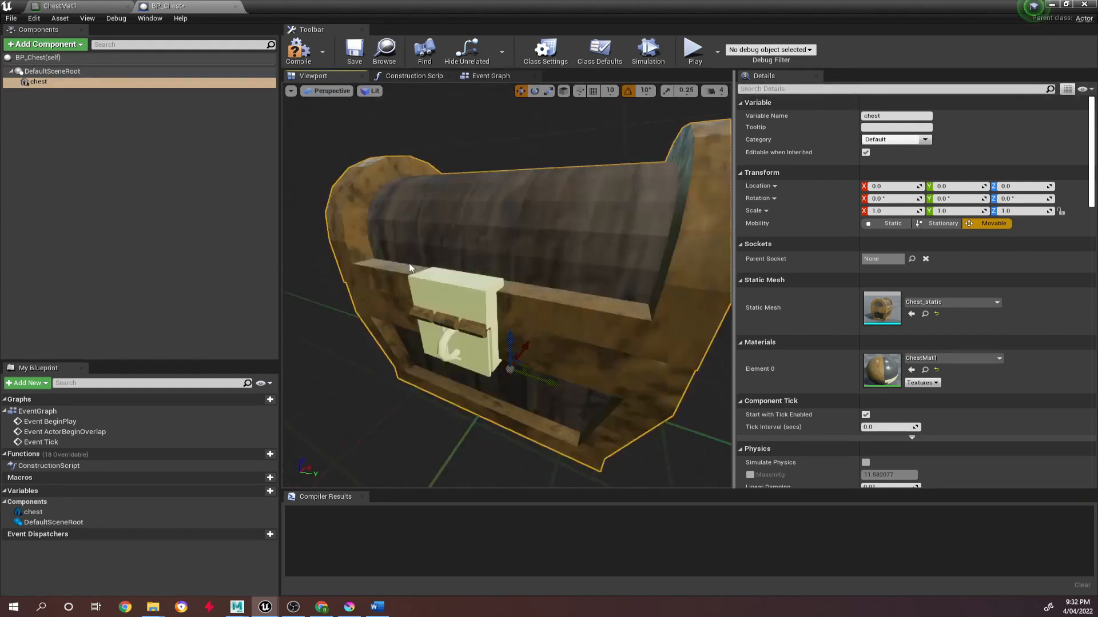
scroll(409, 264, down, 1)
scroll(409, 265, up, 1)
scroll(409, 268, down, 3)
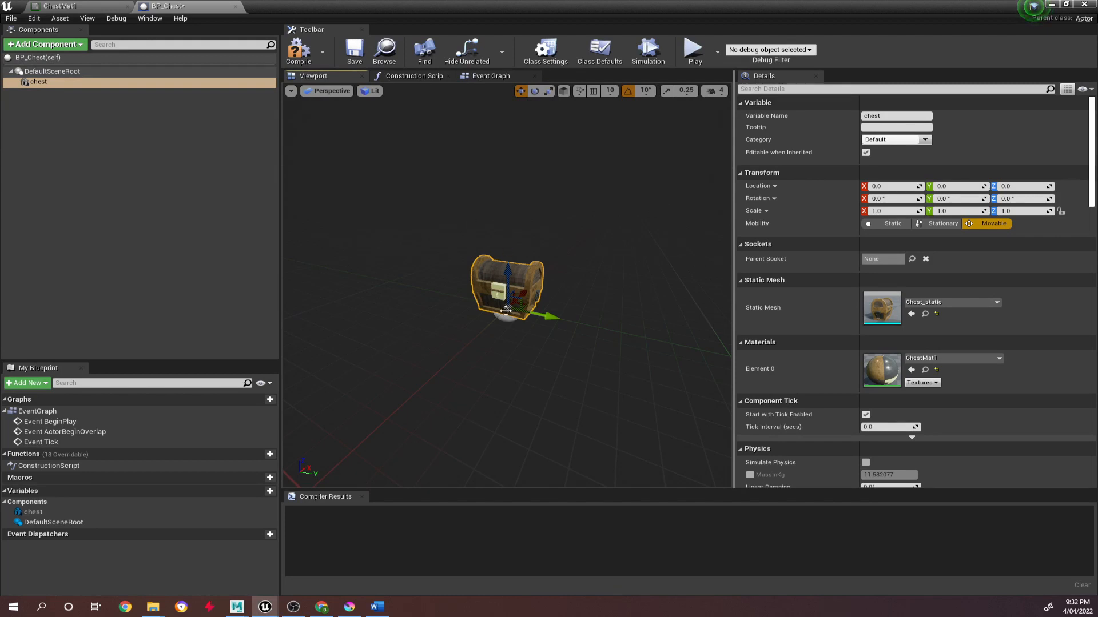
key(r)
drag(506, 311, 443, 269)
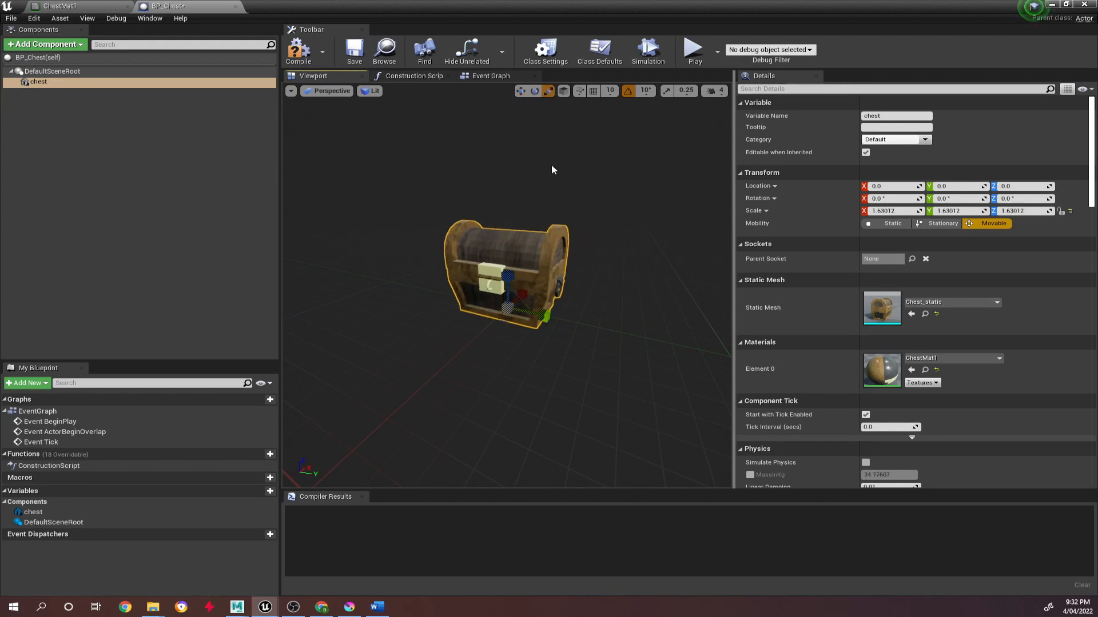
click(297, 50)
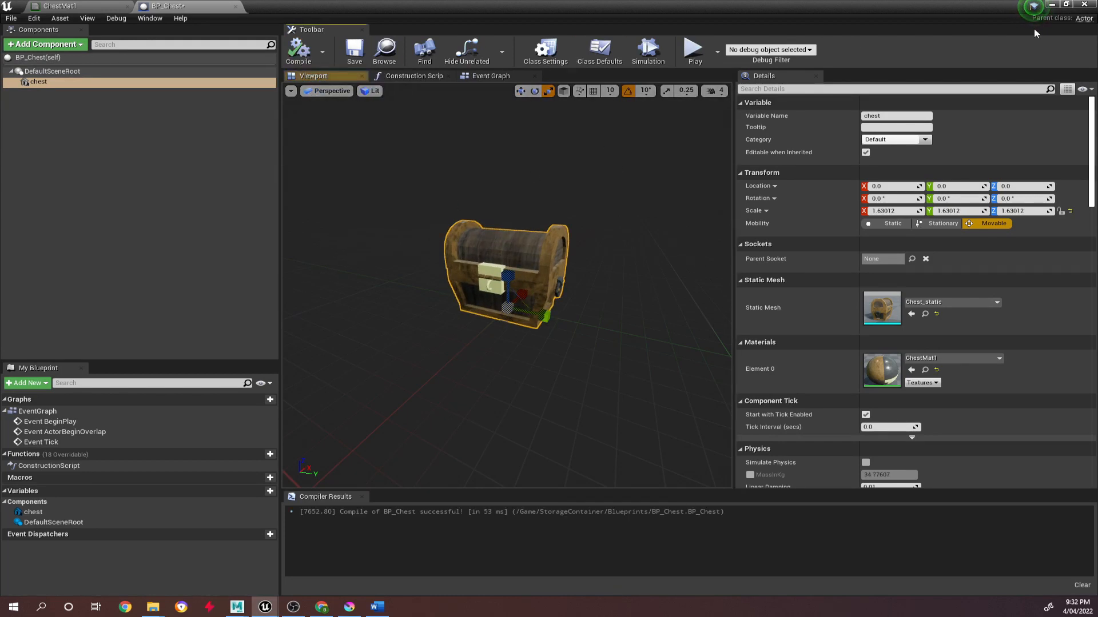
Shrink the Blueprint editor window beside the level, place a BP_Chest instance on the floor, and enlarge the chest component further.
click(1066, 5)
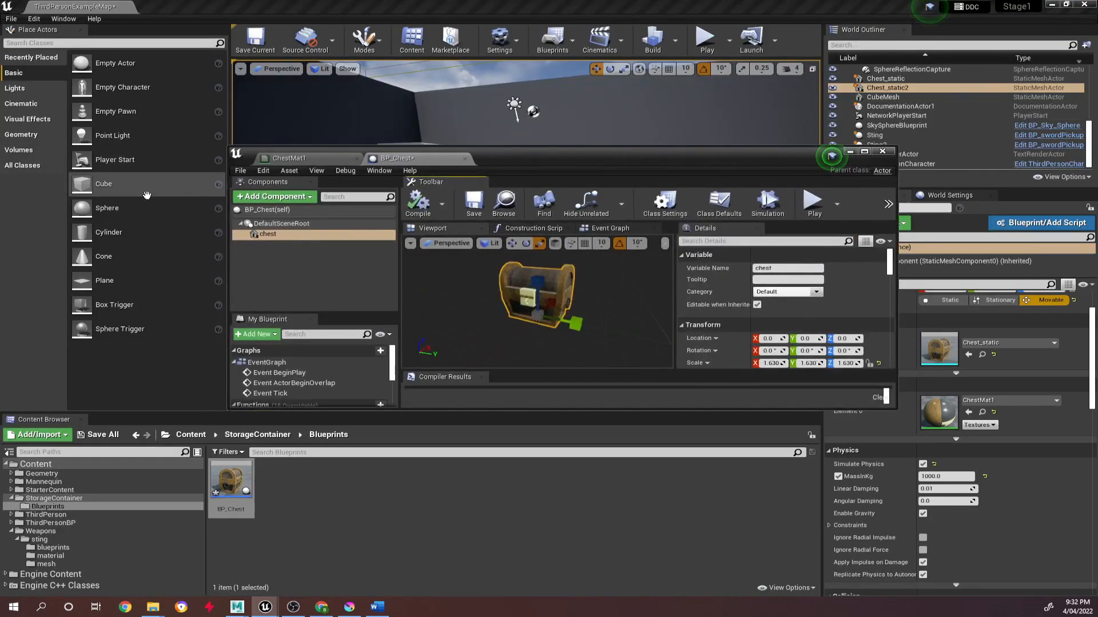
drag(227, 241, 547, 241)
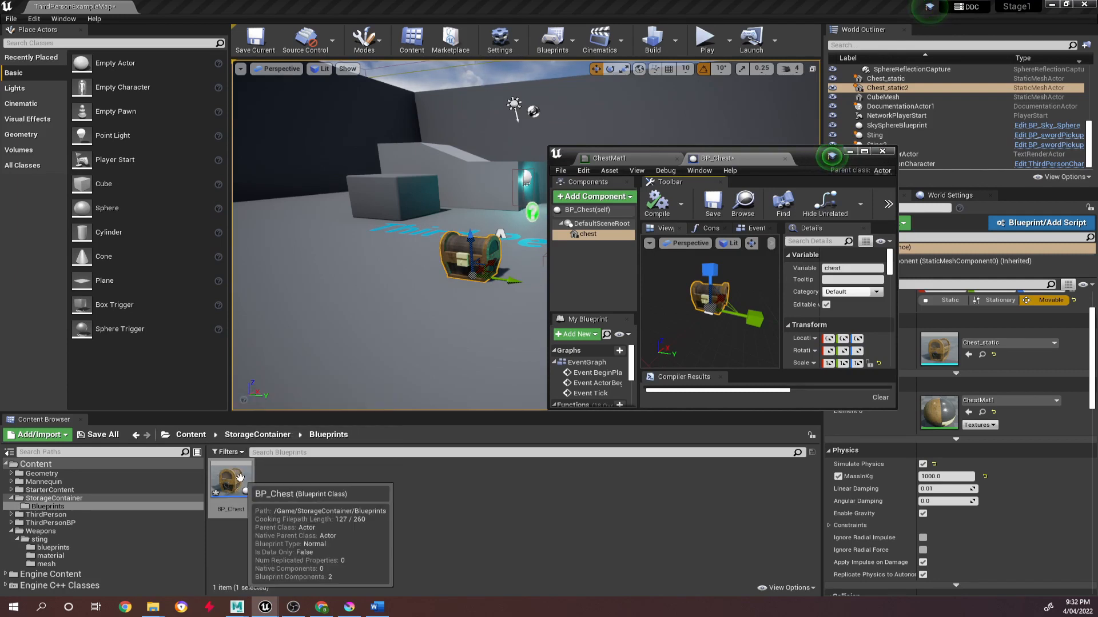
drag(231, 480, 396, 357)
right_drag(486, 291, 503, 293)
drag(710, 308, 723, 296)
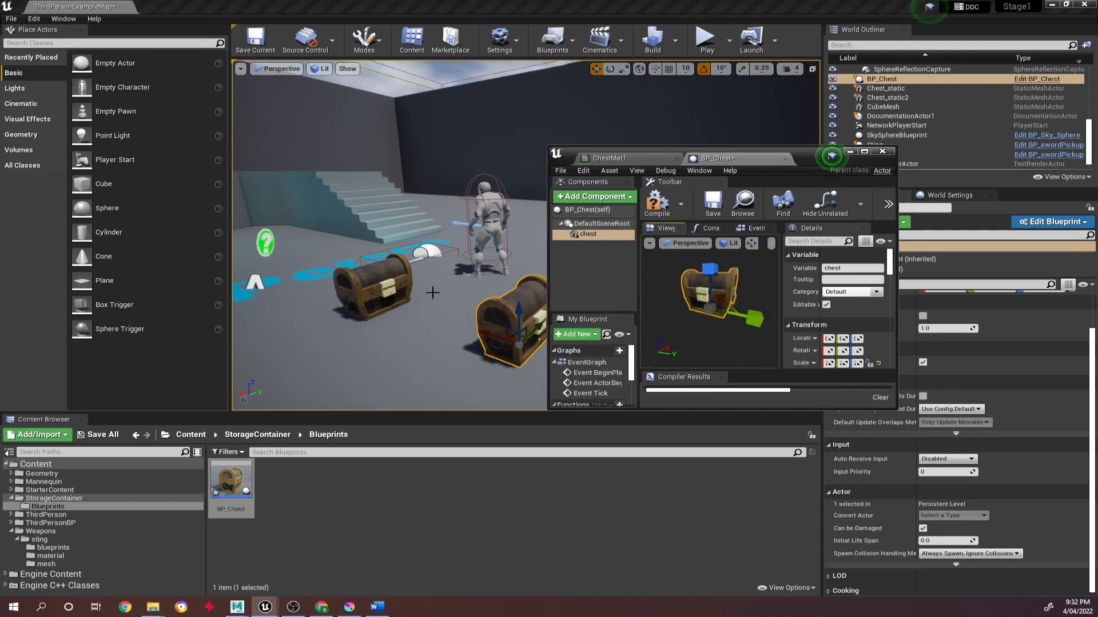
Duplicate the placed BP_Chest twice to line up two more chests on the level floor.
key(w)
mouse_move(481, 308)
right_down()
mouse_move(423, 303)
mouse_move(491, 308)
right_up()
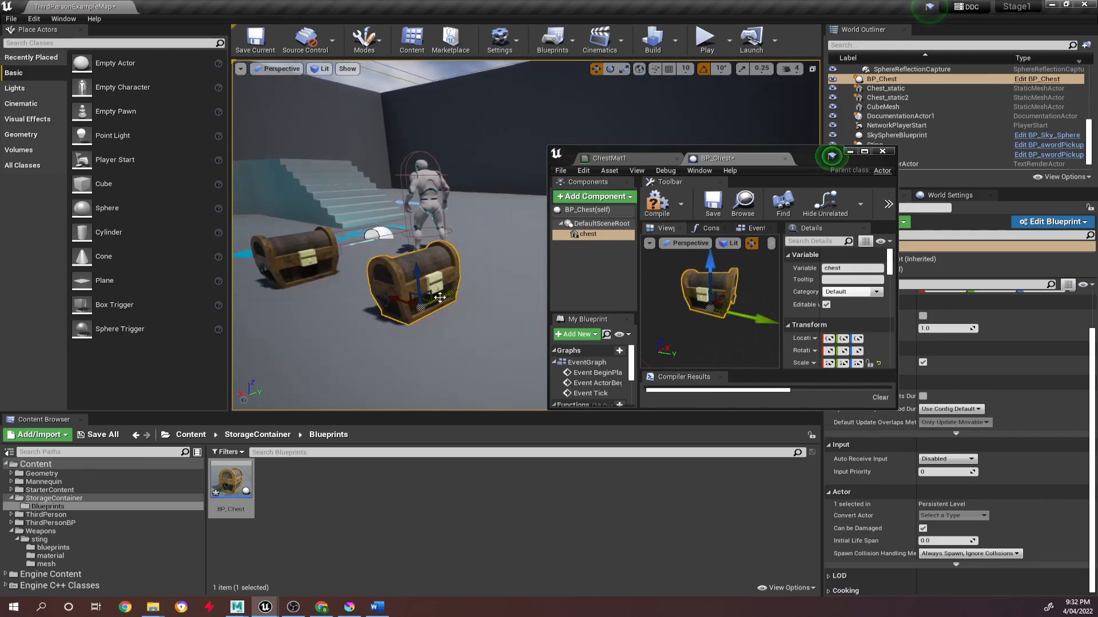
alt+drag(439, 297, 511, 267)
right_drag(515, 217, 529, 198)
Rescale the chest component uniformly to about 2.14 in the Blueprint viewport.
key(r)
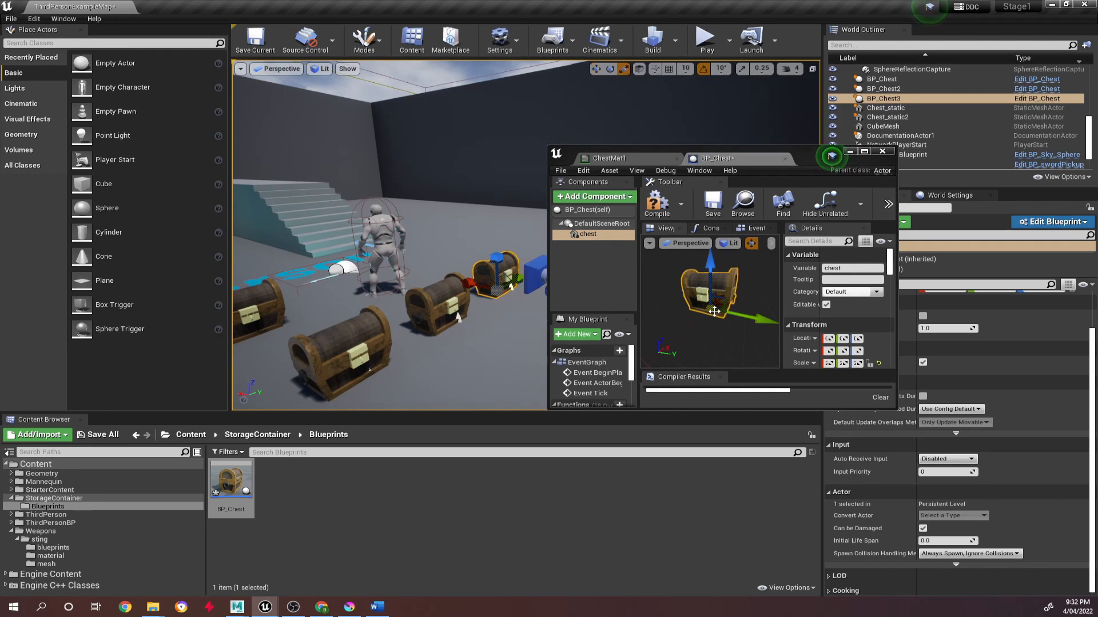
key(r)
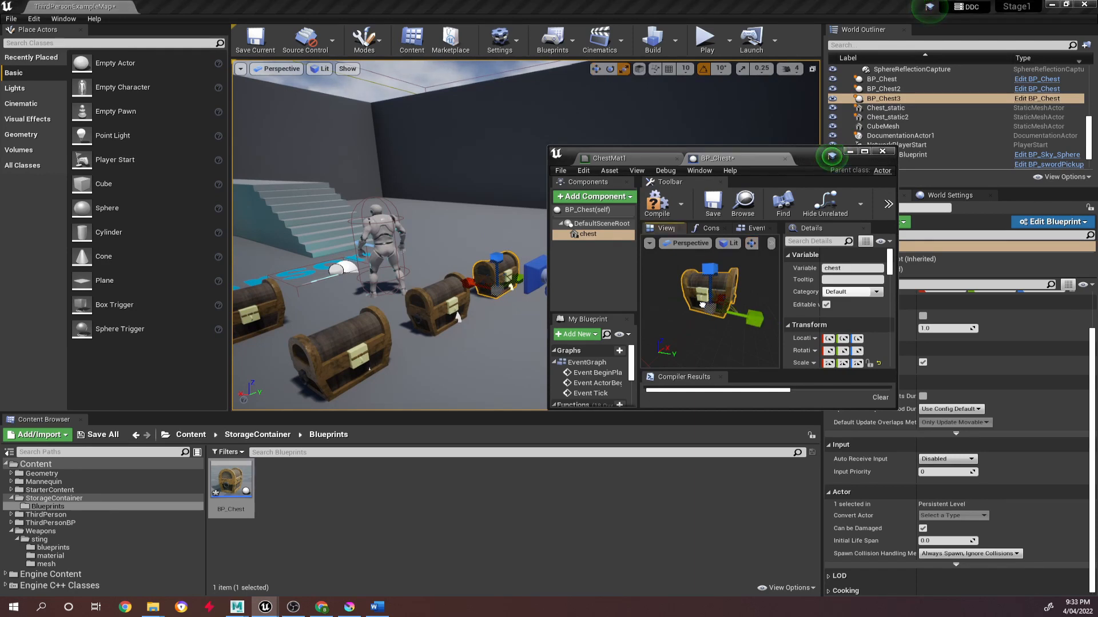
mouse_move(710, 309)
mouse_down()
mouse_move(701, 316)
mouse_move(708, 309)
mouse_up()
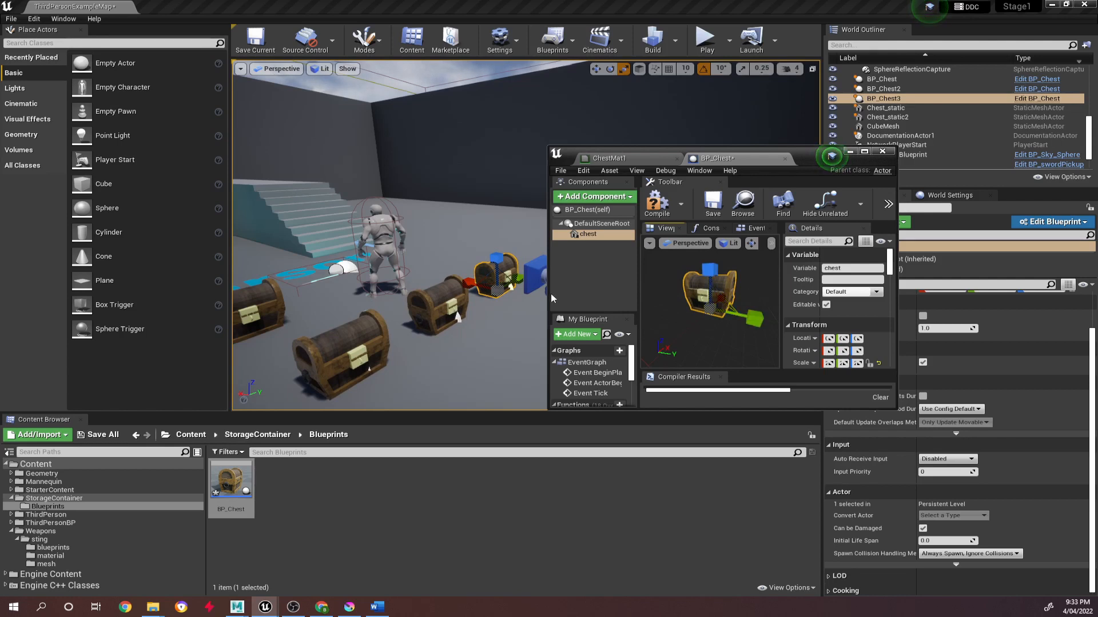
Undo the accidental removal of the chest component and delete the two duplicate BP_Chest actors from the level.
key(Delete)
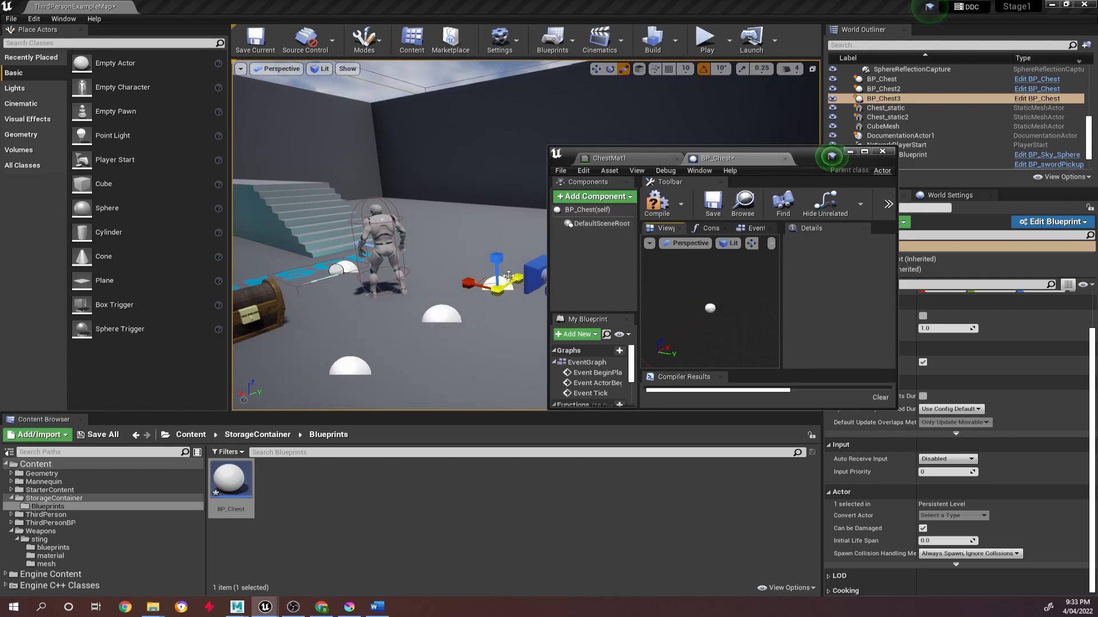
key(ctrl+z)
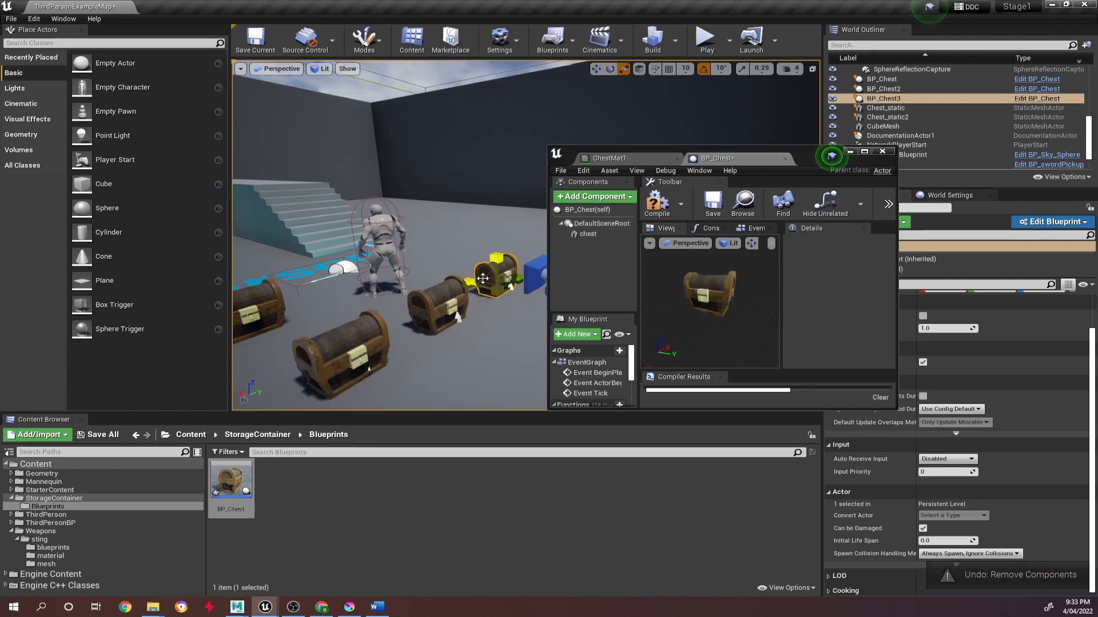
key(Delete)
click(457, 316)
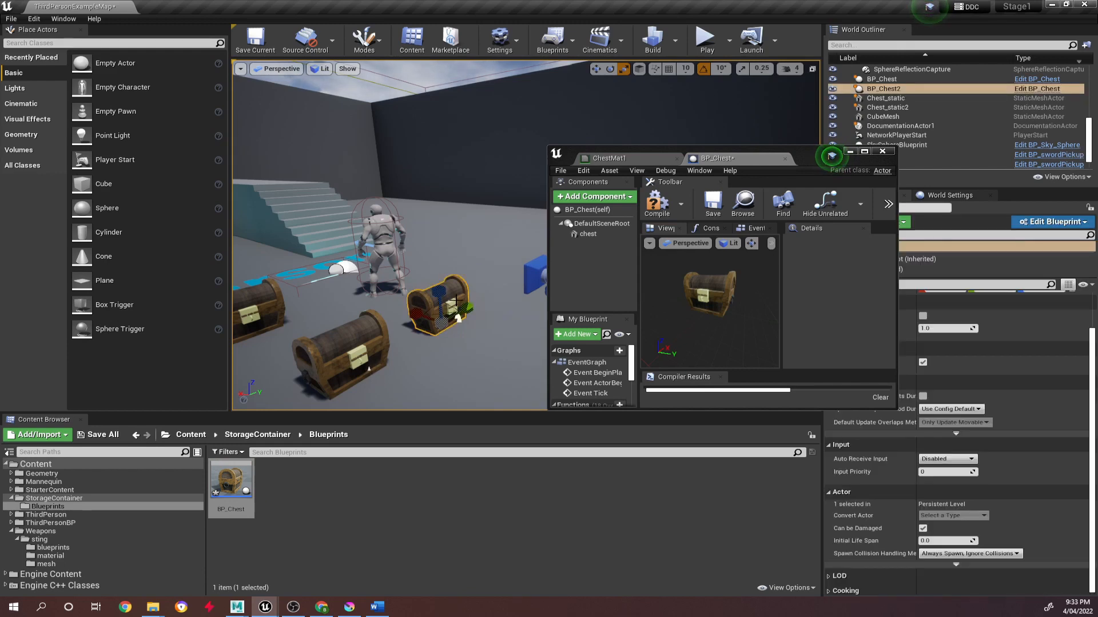
key(Delete)
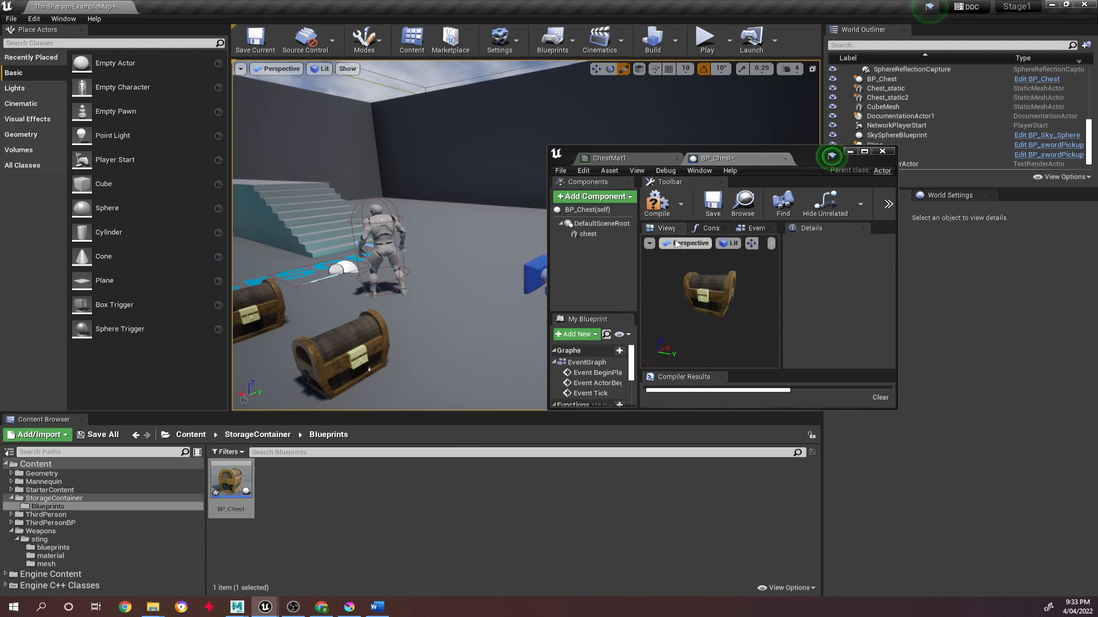
Compile BP_Chest, select its chest component, and maximize the Blueprint editor window.
click(657, 203)
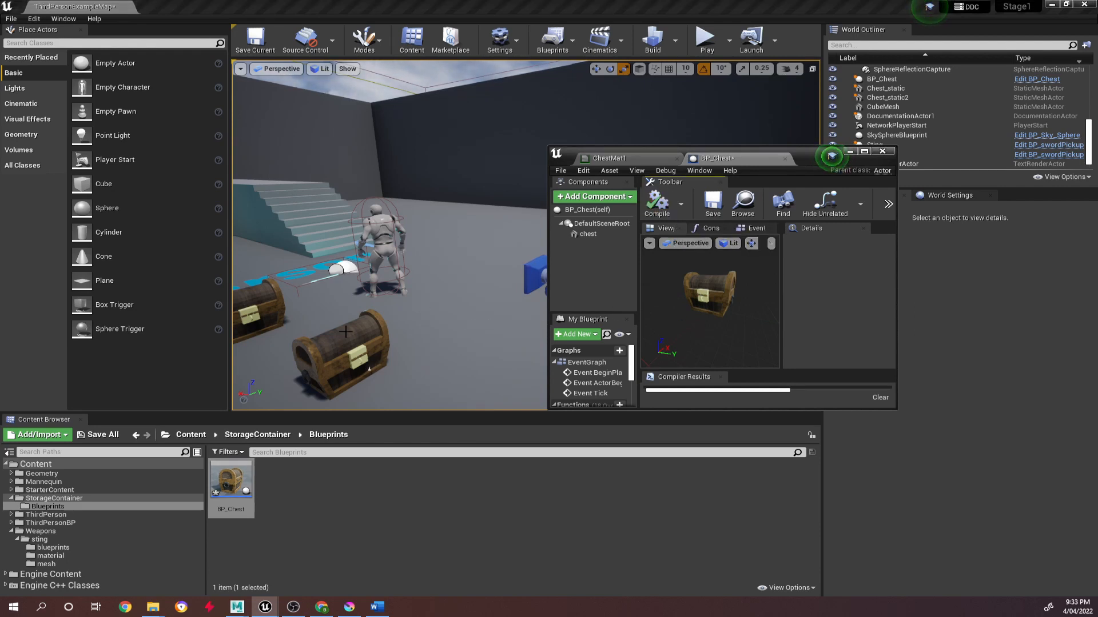
click(367, 342)
click(722, 300)
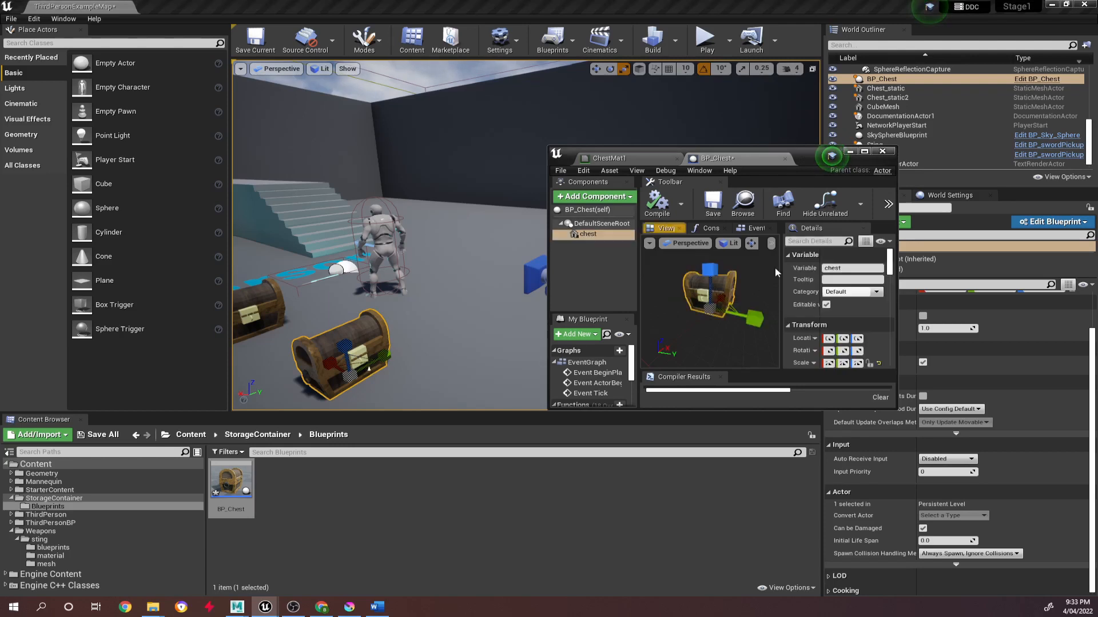
click(863, 152)
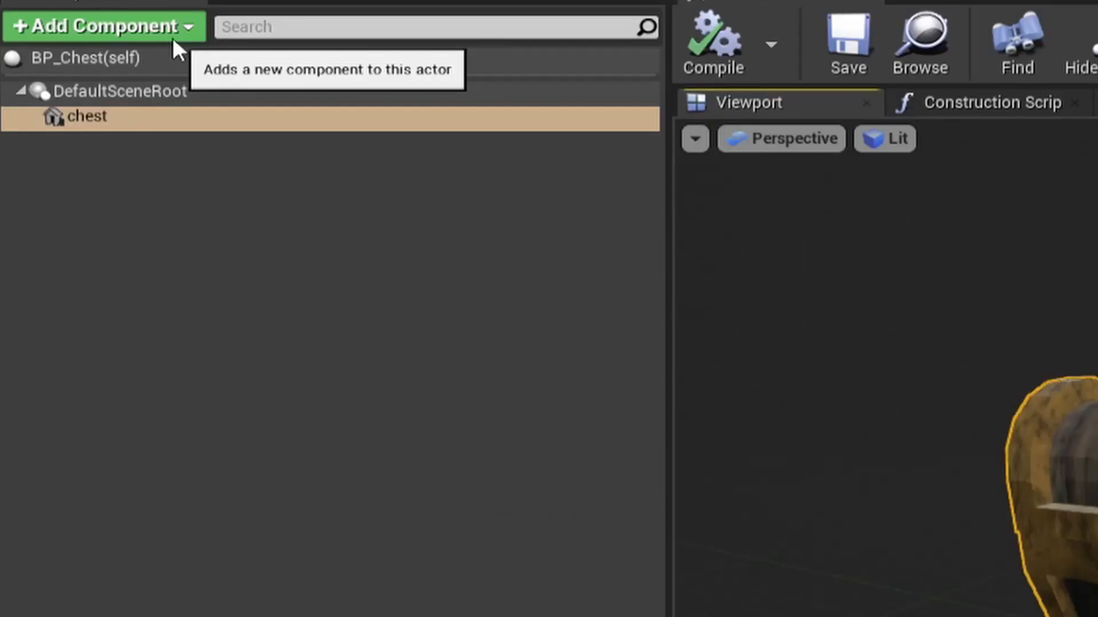
Add a Box Collision component as a child of the chest mesh and select it in the component hierarchy.
click(73, 47)
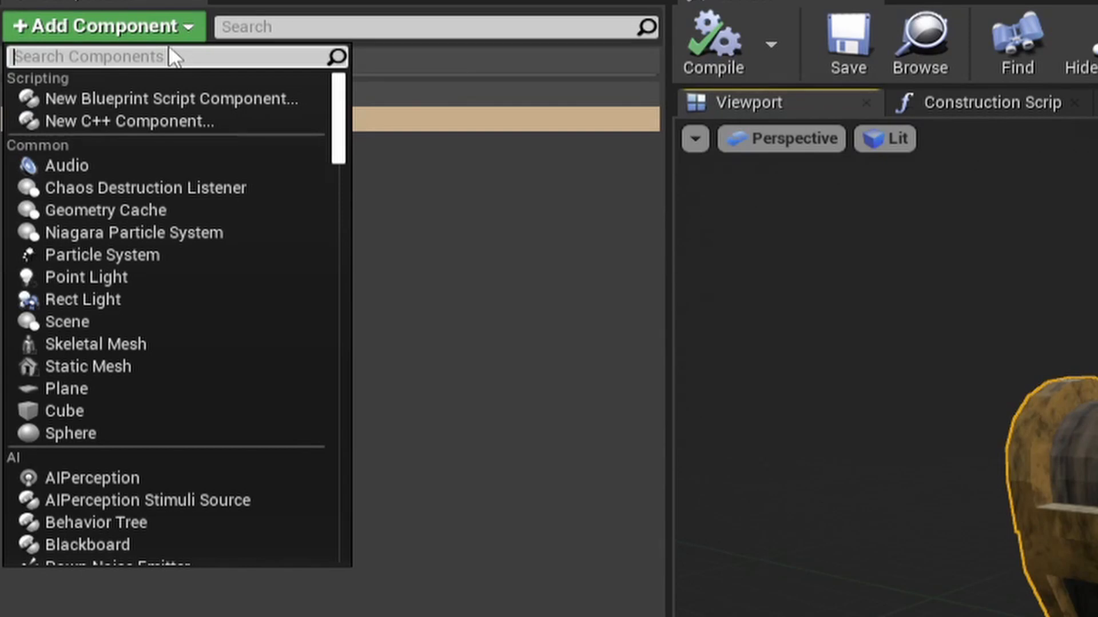
text(box)
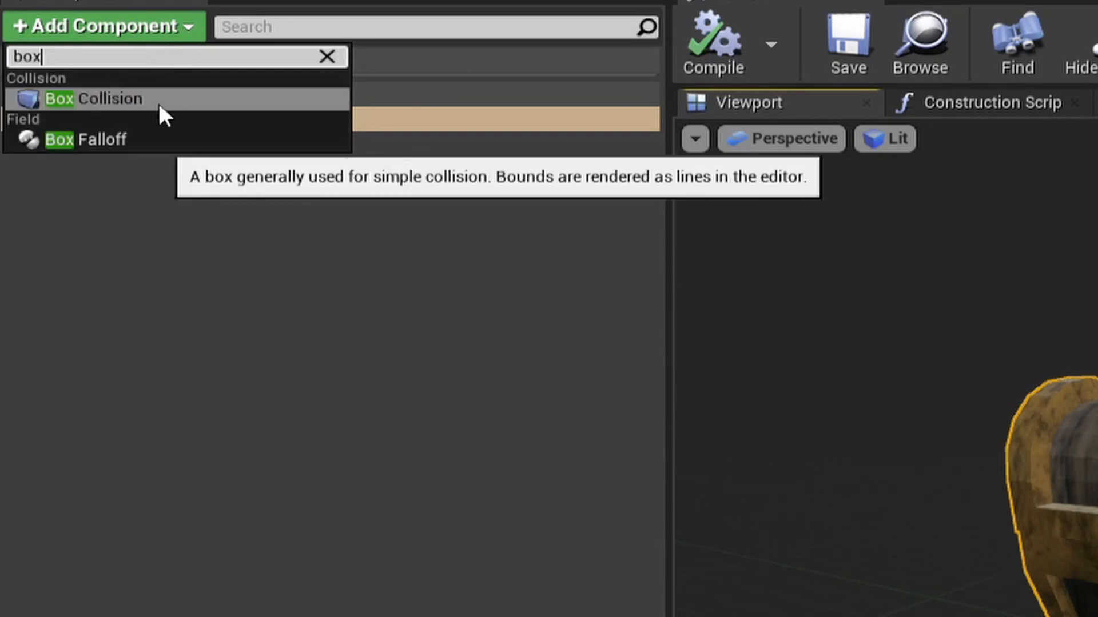
click(158, 101)
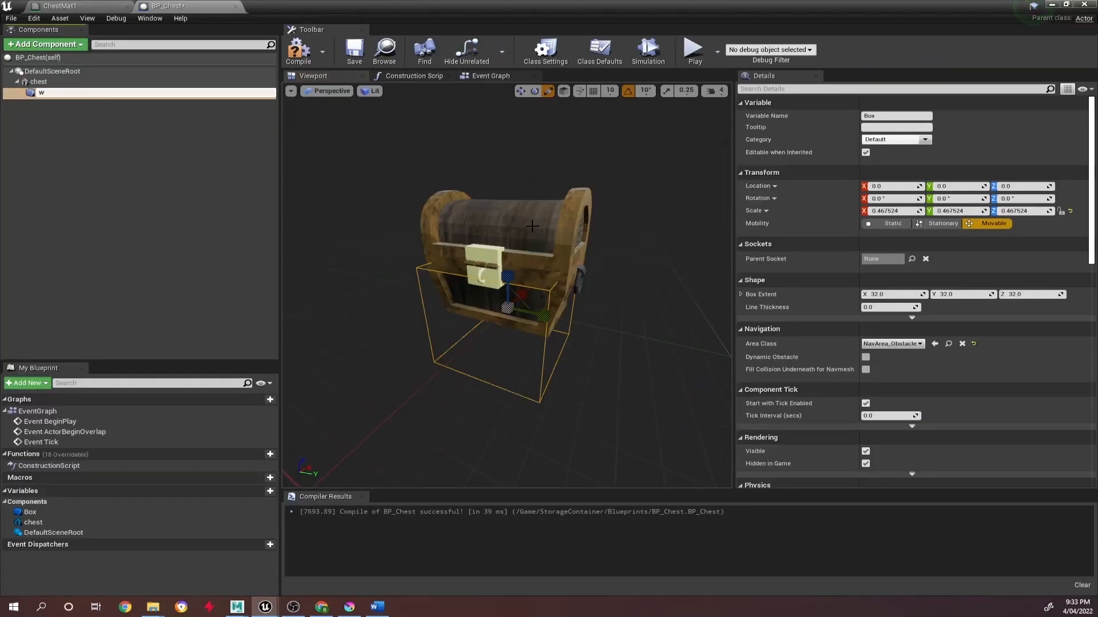
key(Return)
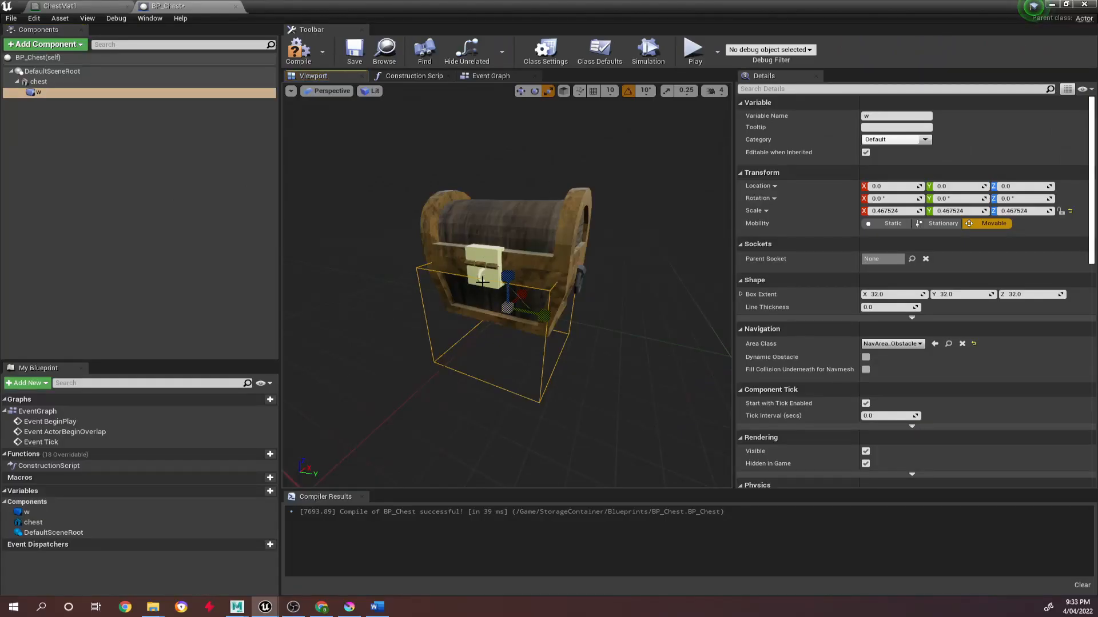
click(52, 97)
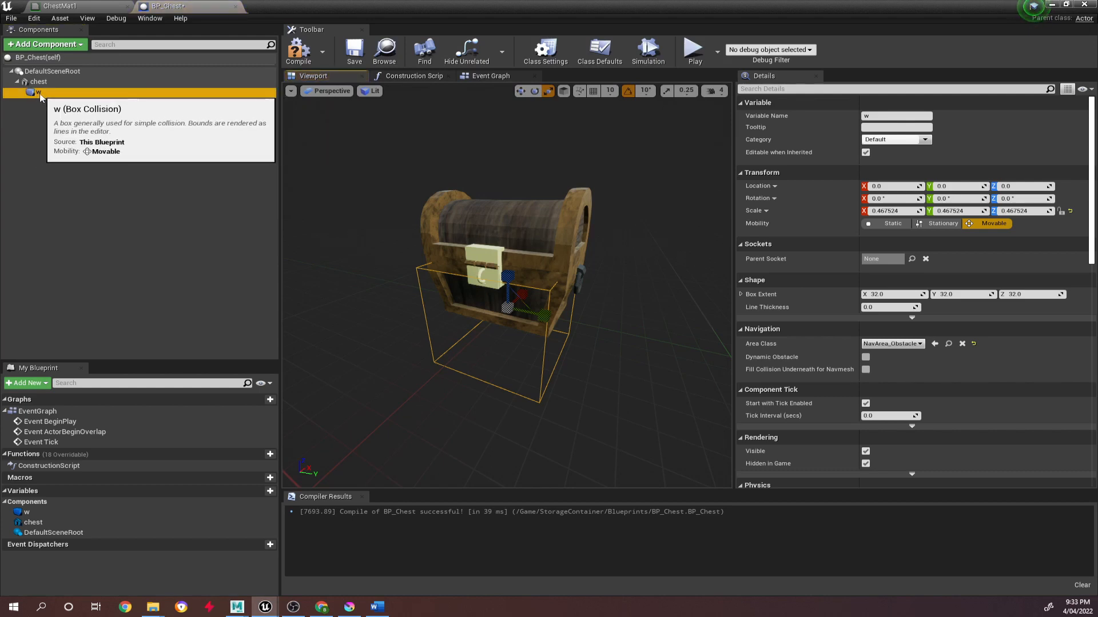
Rename the Box Collision component as box.
click(43, 93)
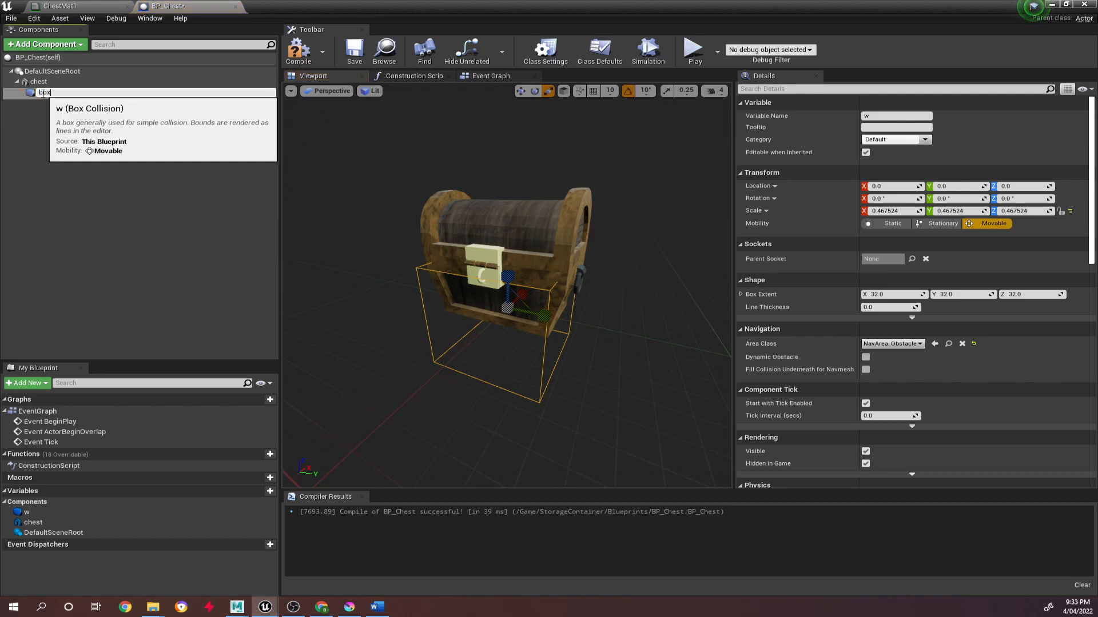
key(Return)
click(120, 136)
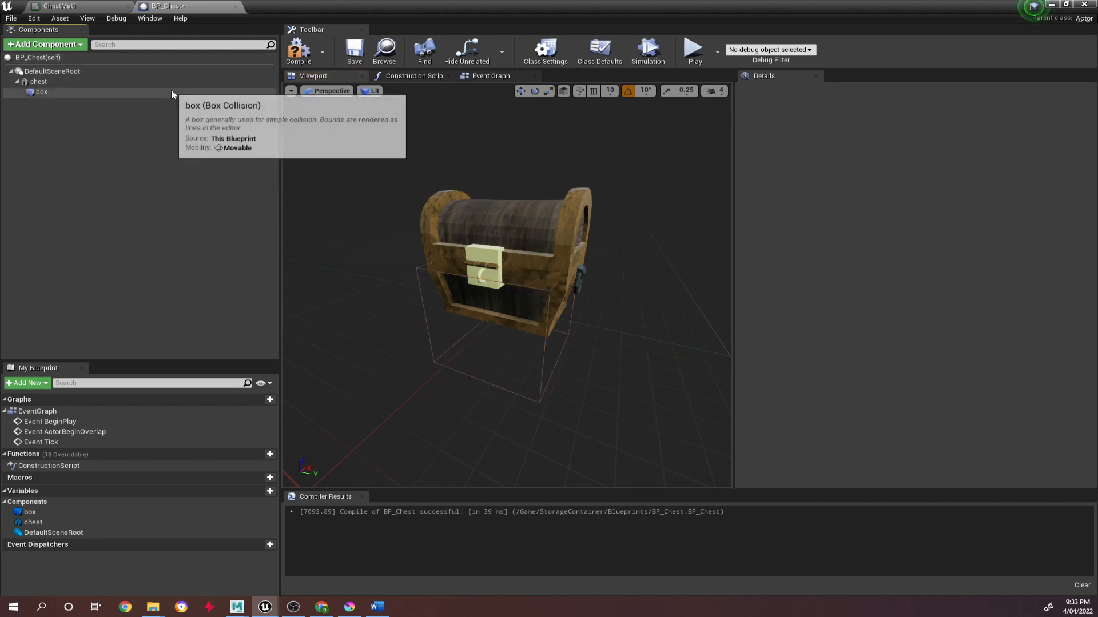
Raise the box component to a Z location of about 18.95, scale it uniformly to about 0.89, and compile BP_Chest.
click(172, 92)
drag(505, 264, 503, 197)
key(r)
mouse_move(507, 245)
mouse_down()
mouse_move(544, 214)
mouse_move(509, 231)
mouse_up()
click(298, 52)
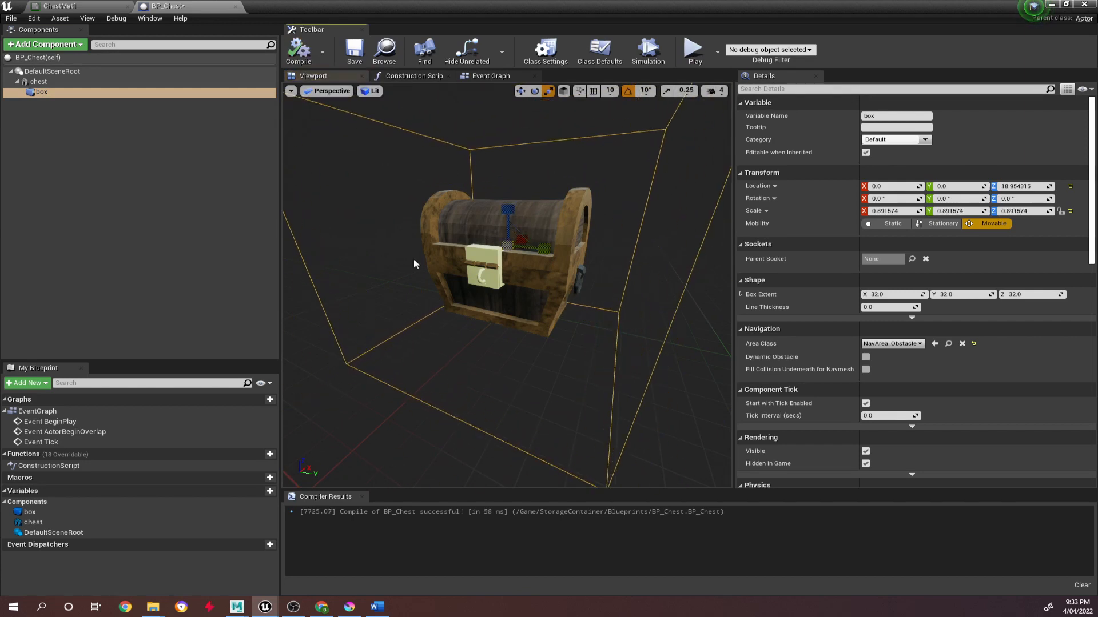
Undo the last modification of the box component and recompile BP_Chest.
drag(540, 250, 515, 275)
key(ctrl+z)
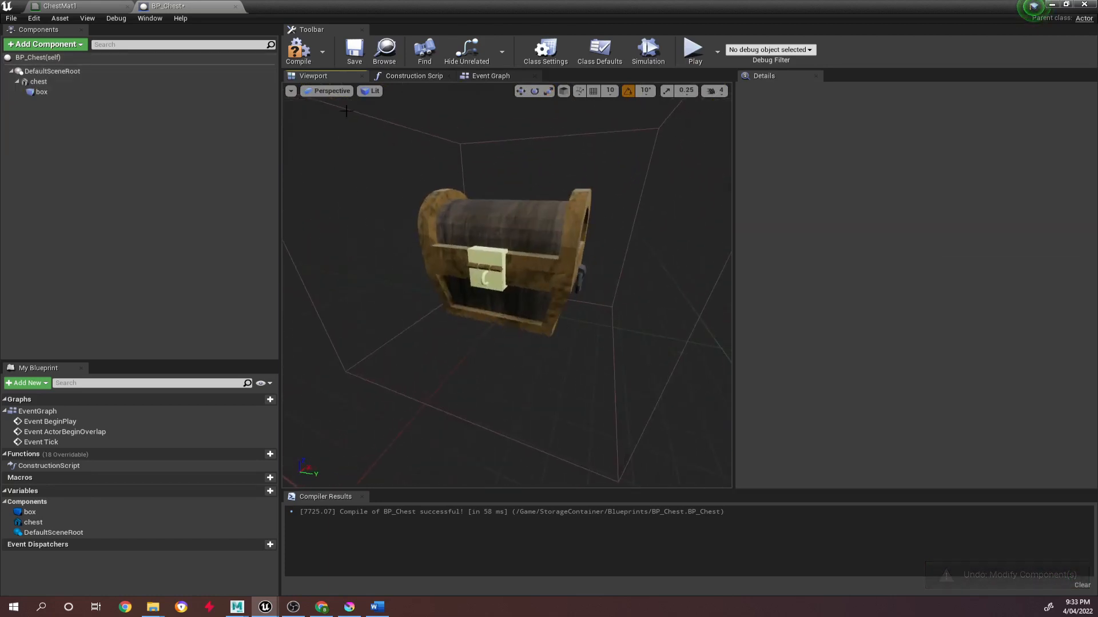
click(298, 50)
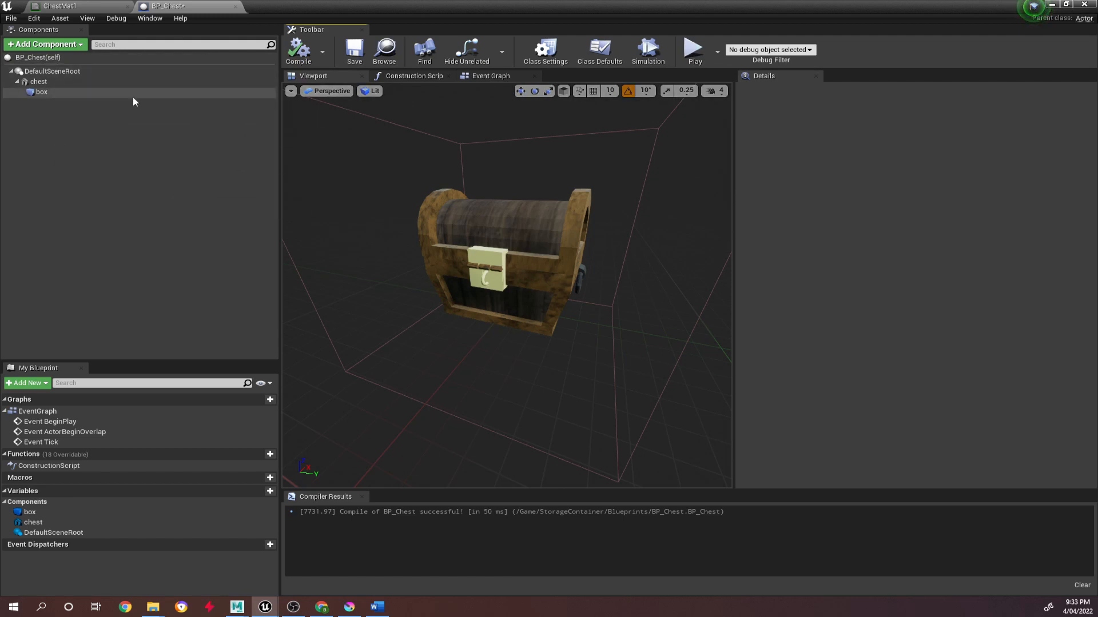
Add a Point Light component to BP_Chest and keep its default name PointLight.
click(65, 45)
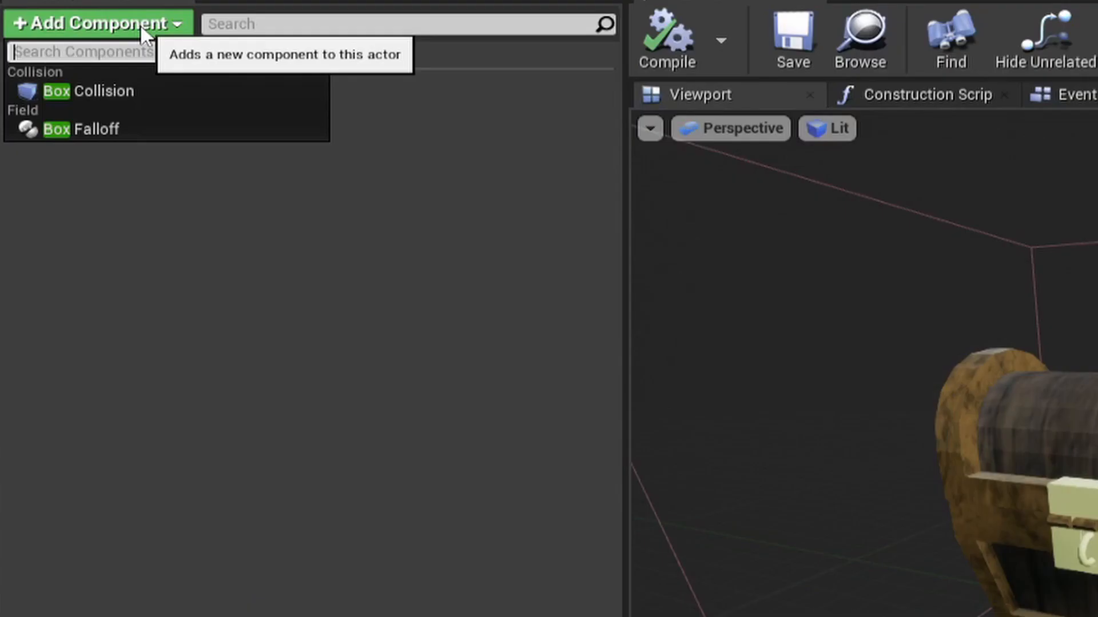
text(point)
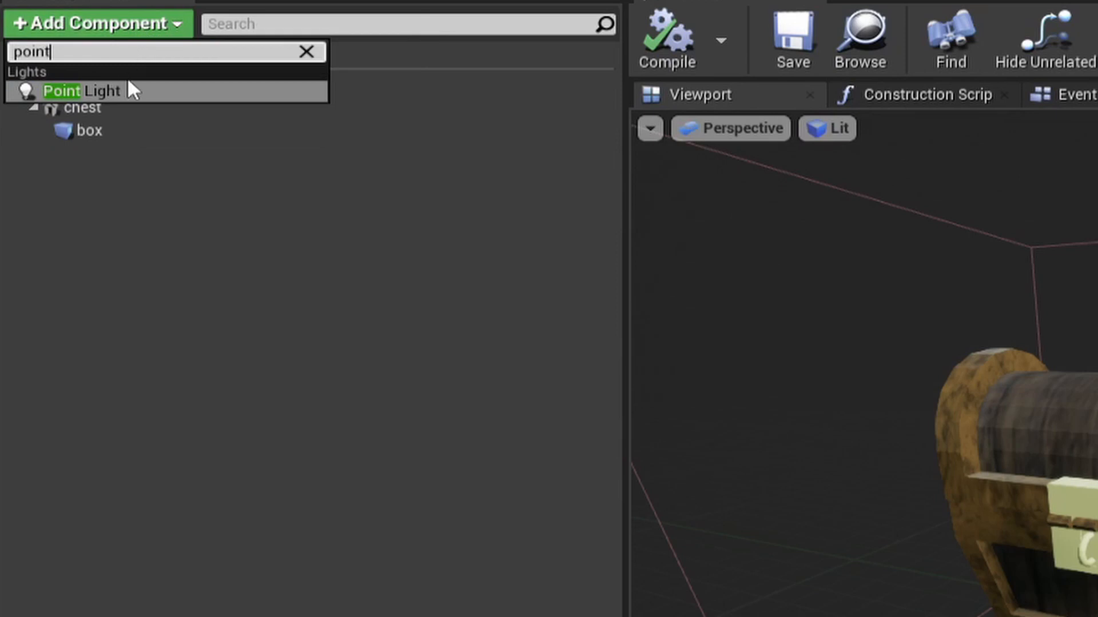
click(125, 87)
click(187, 229)
click(155, 164)
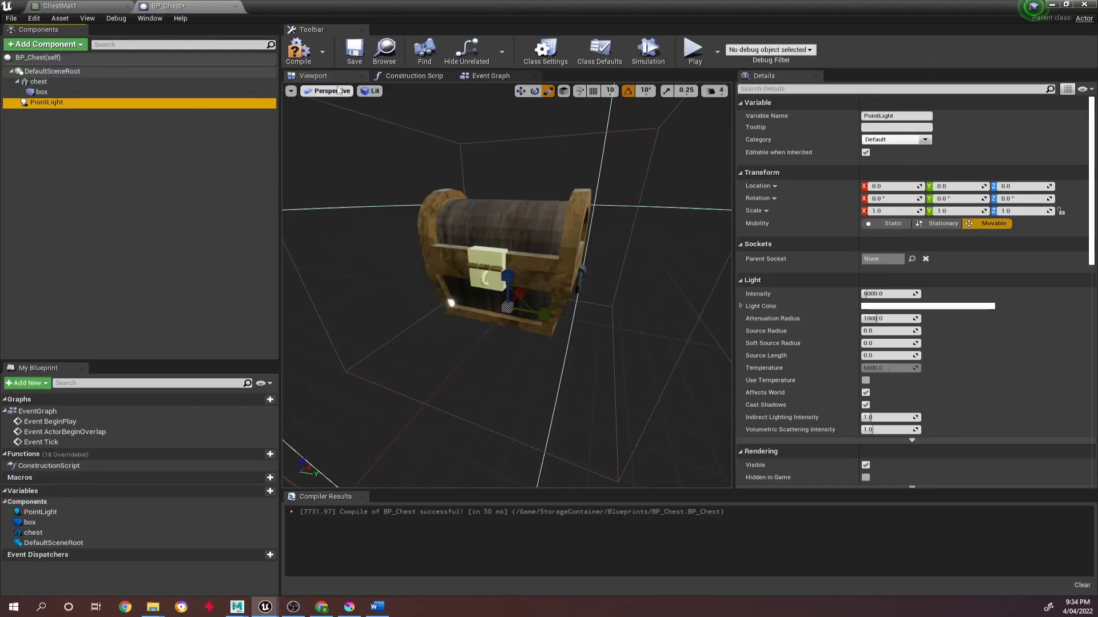
Move the point light to about X -44.7 and Z 73.7, disable its Cast Shadows option, and compile.
key(w)
drag(506, 274, 432, 193)
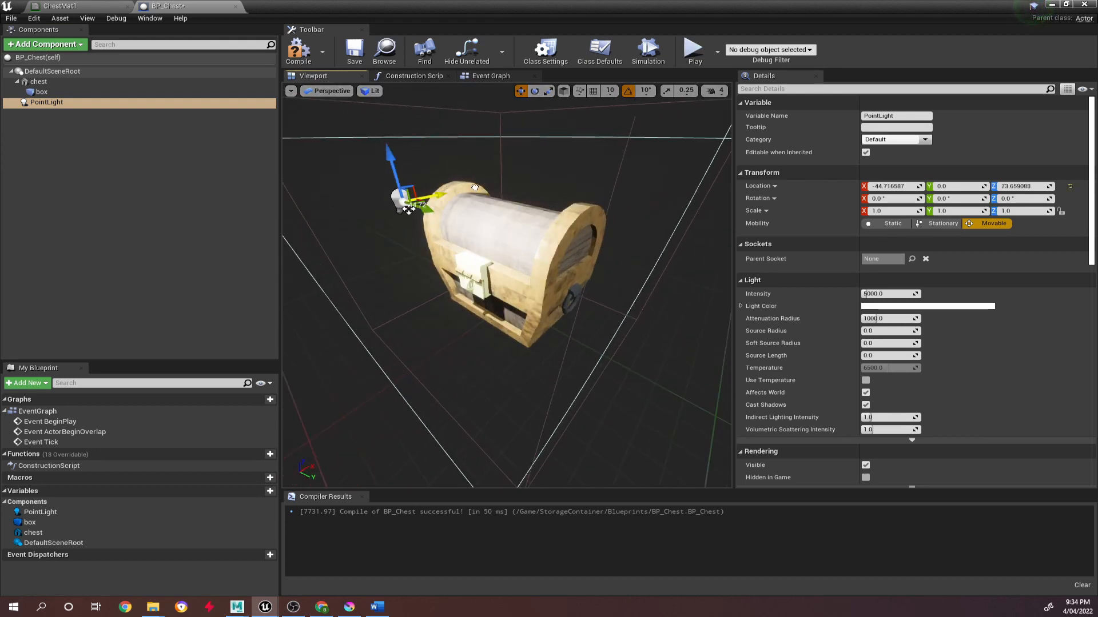
click(866, 404)
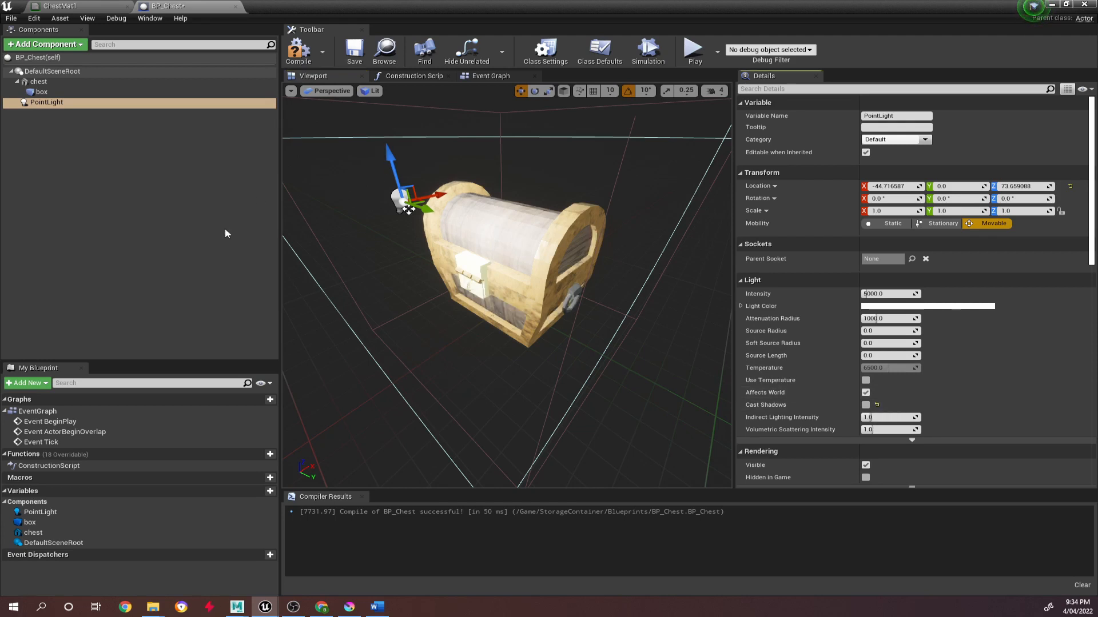
key(F7)
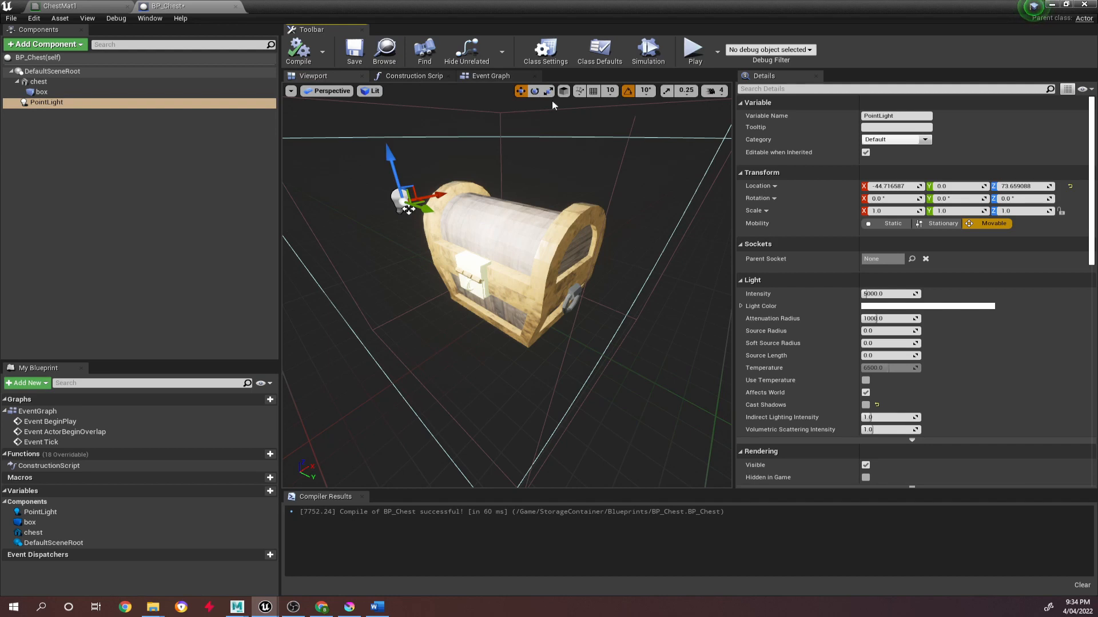
Delete the three default disabled event nodes from BP_Chest's Event Graph.
click(490, 76)
drag(389, 193, 475, 389)
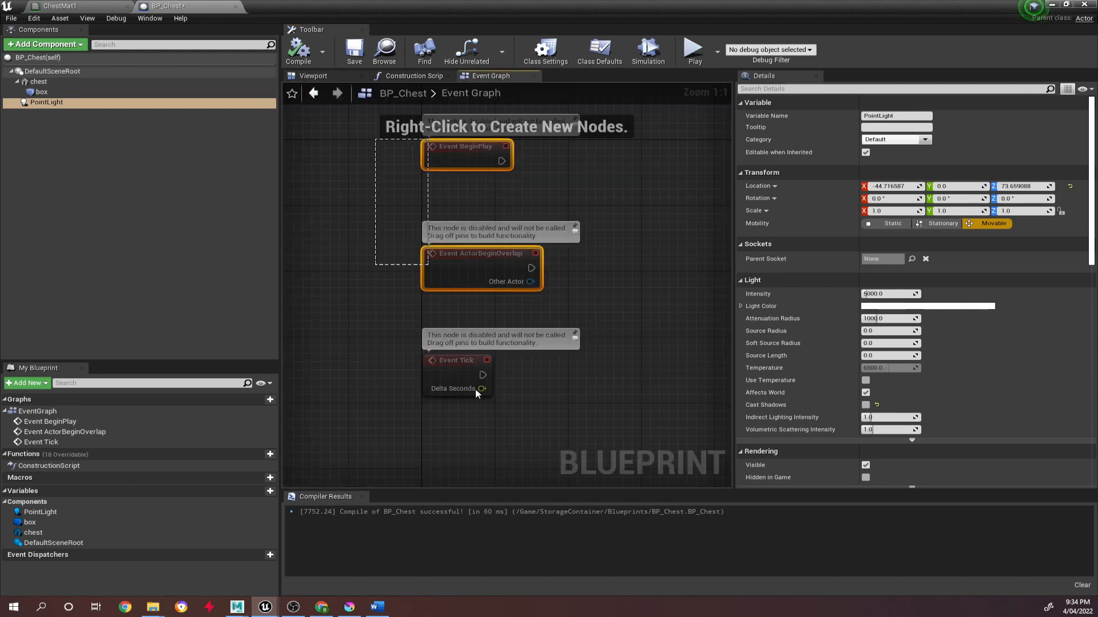
key(Delete)
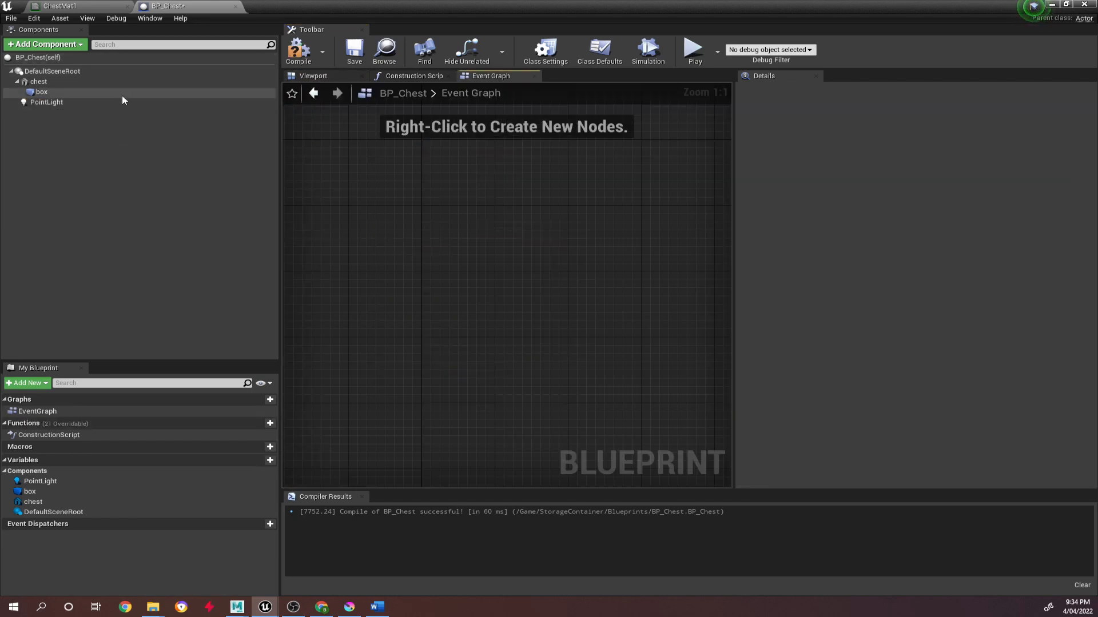
click(113, 103)
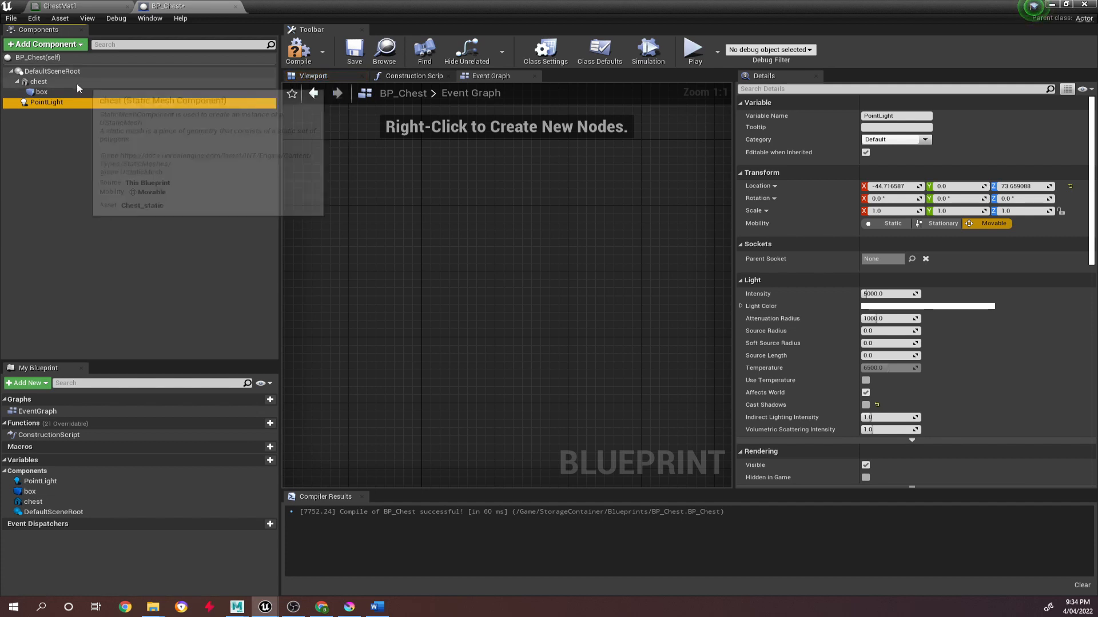
click(76, 83)
click(102, 92)
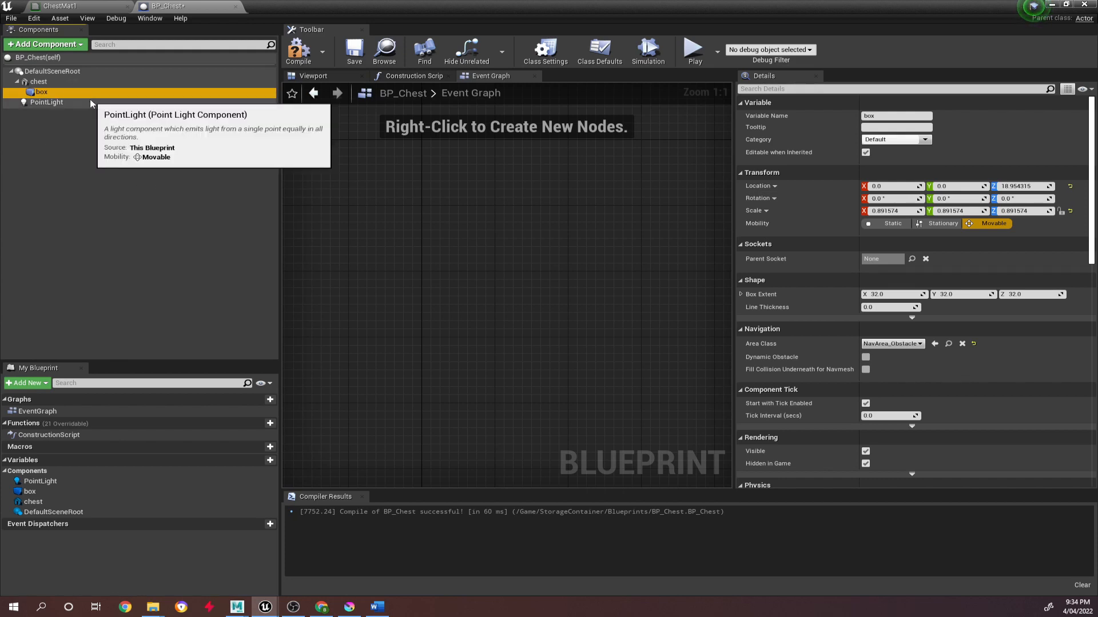
click(81, 84)
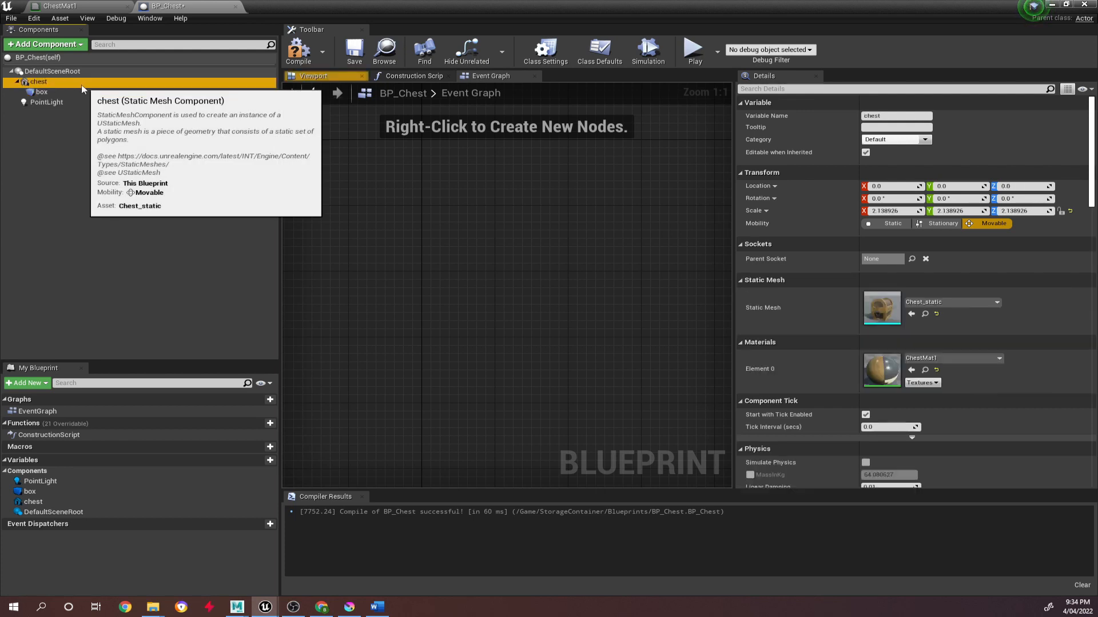
Add an On Component Begin Overlap event for the box component to the Event Graph.
click(33, 93)
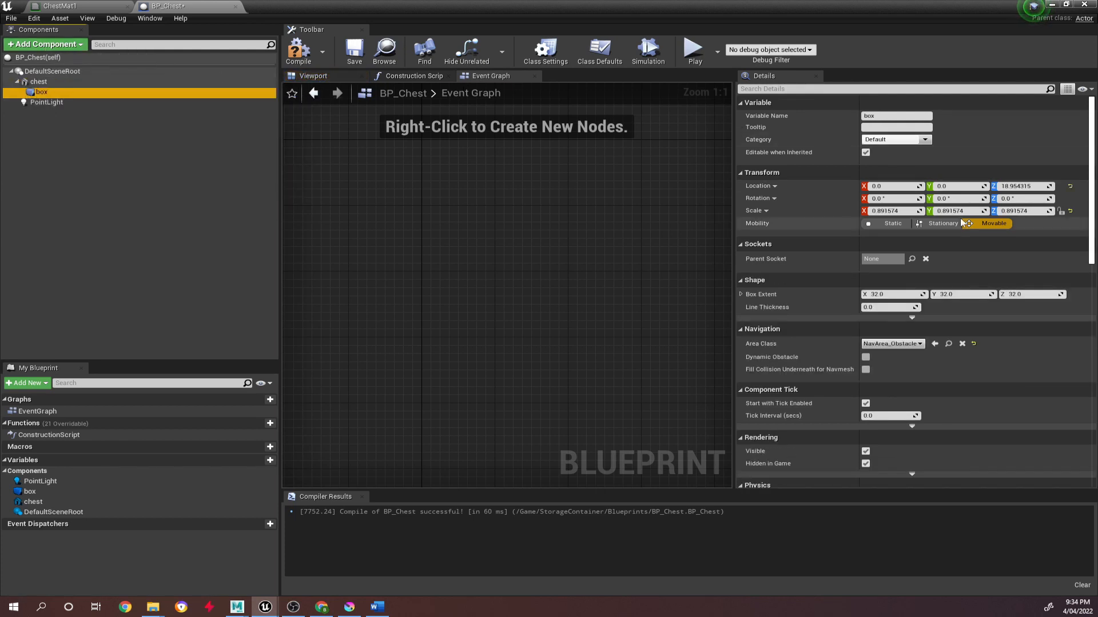
scroll(963, 223, down, 15)
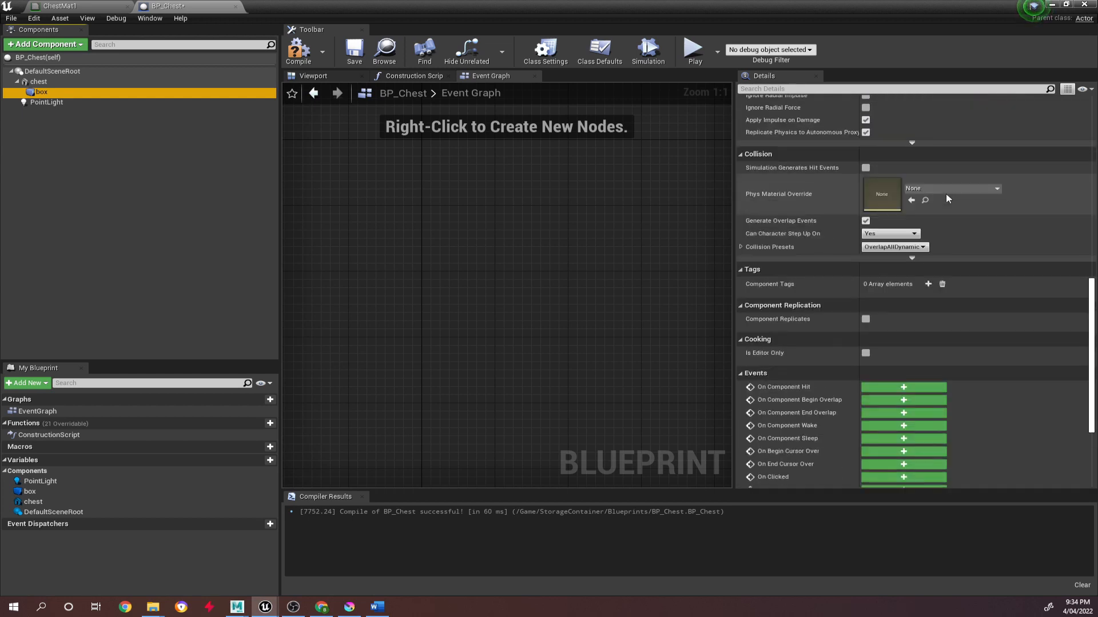
scroll(941, 183, down, 2)
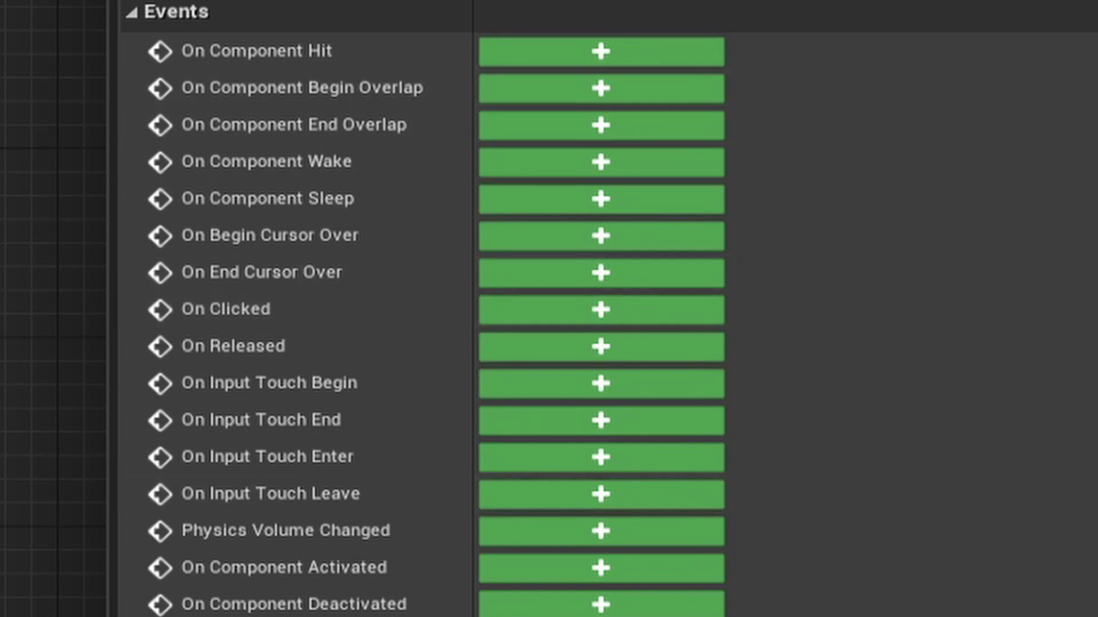
mouse_move(213, 392)
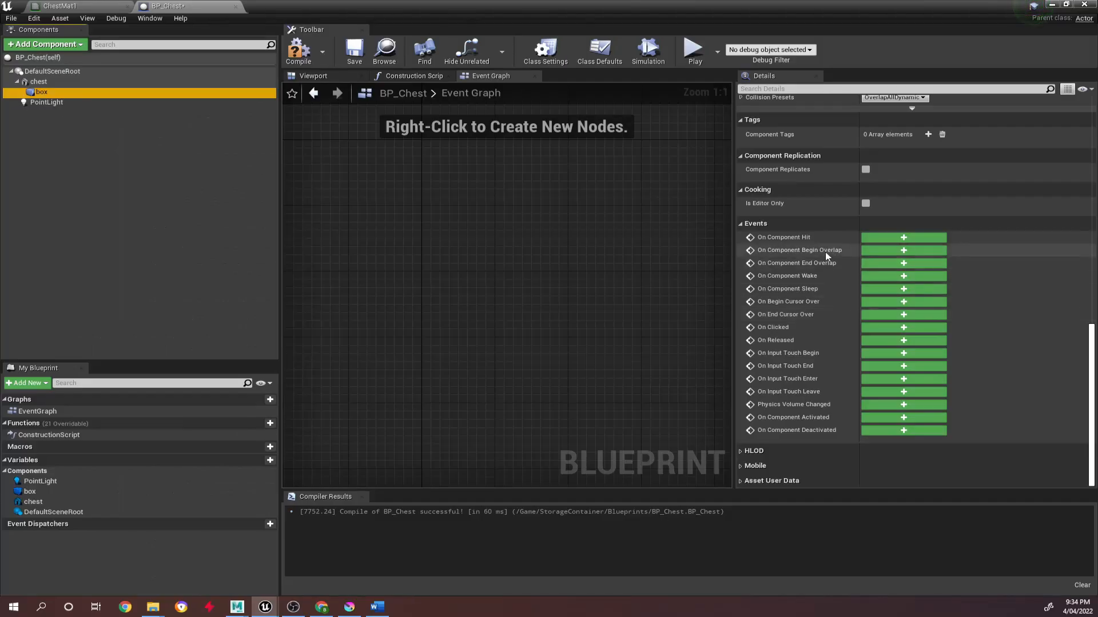
mouse_move(353, 97)
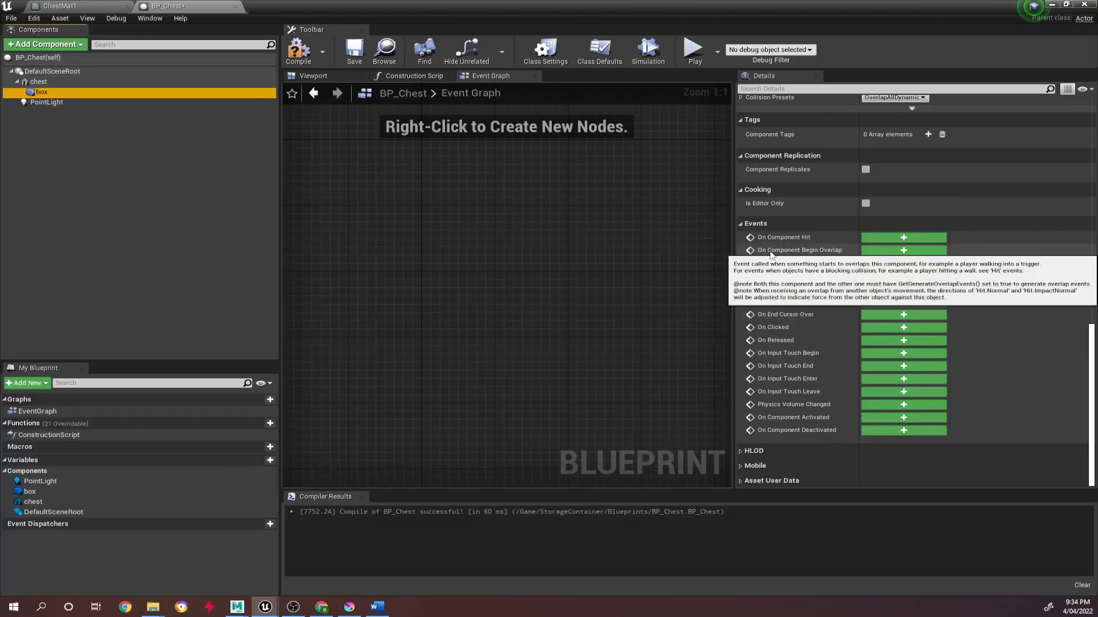
click(863, 252)
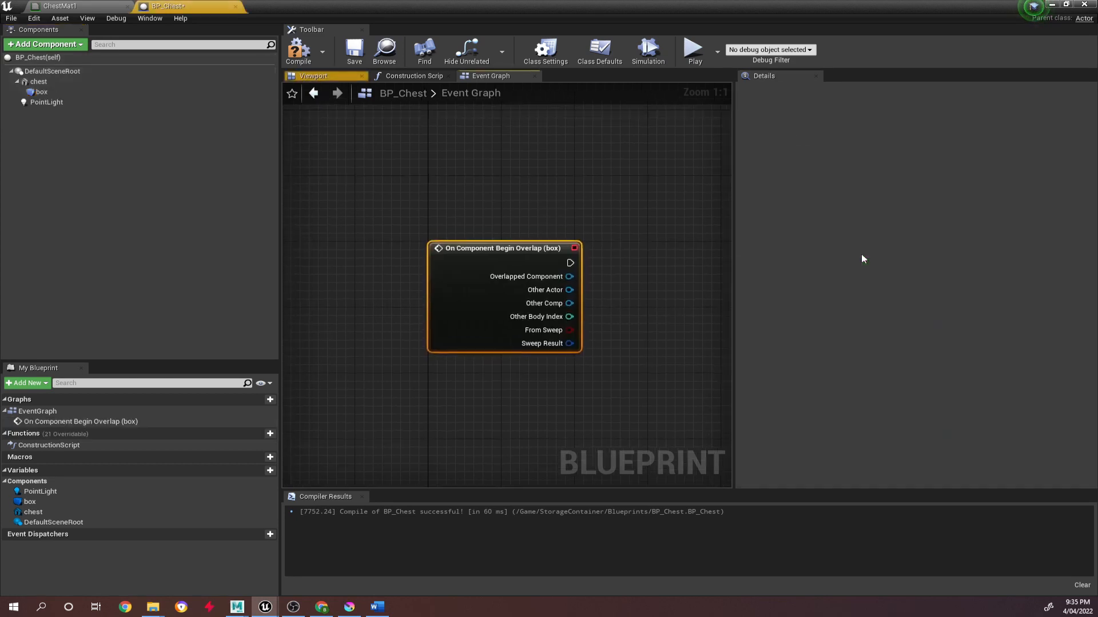
Add a Cast To ThirdPersonCharacter node wired to the execution output of the box's begin overlap event.
right_drag(592, 169, 502, 132)
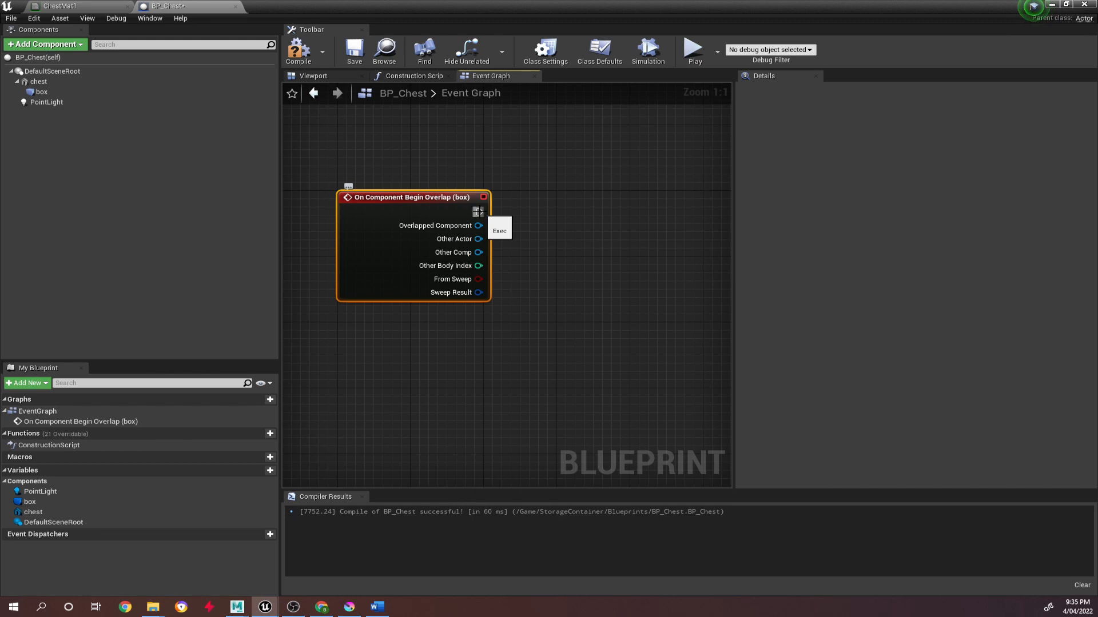
right_drag(639, 302, 526, 299)
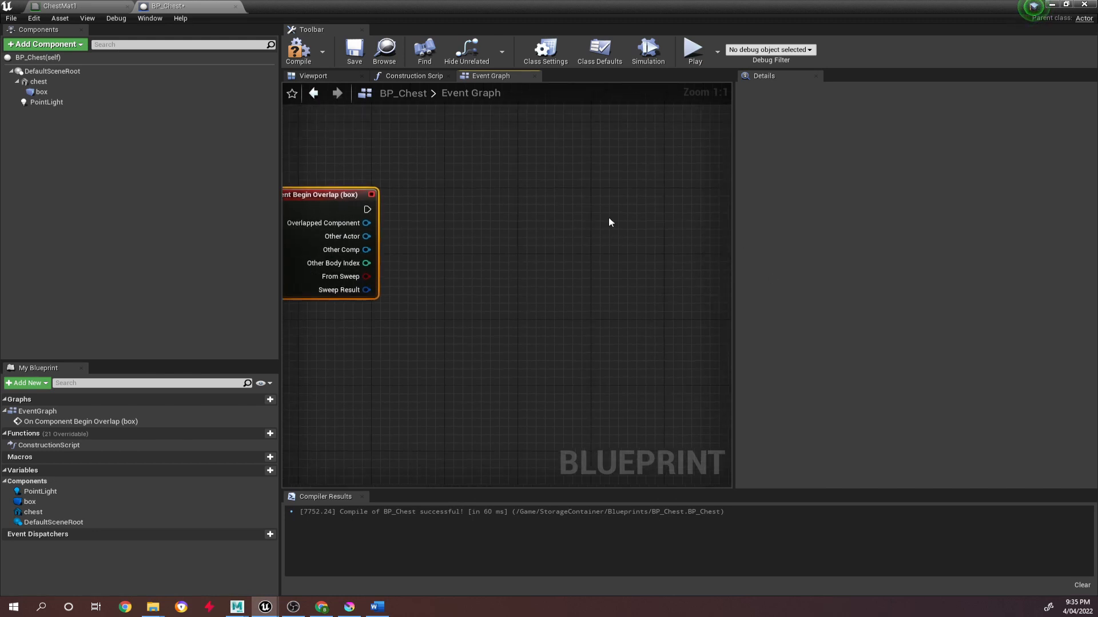
right_drag(428, 242, 473, 235)
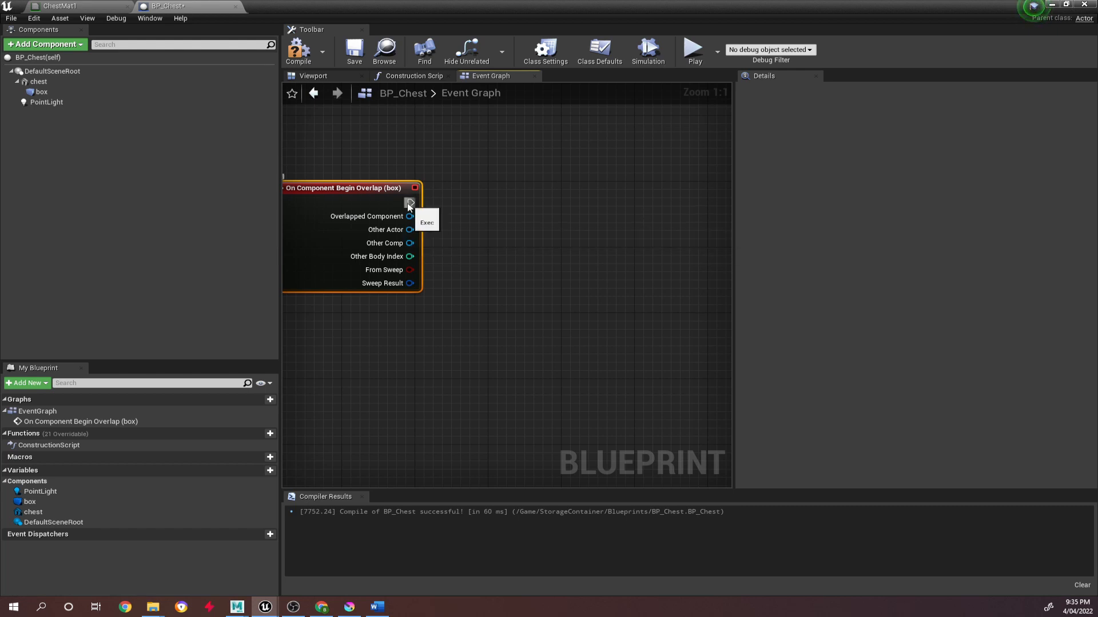
drag(409, 203, 602, 212)
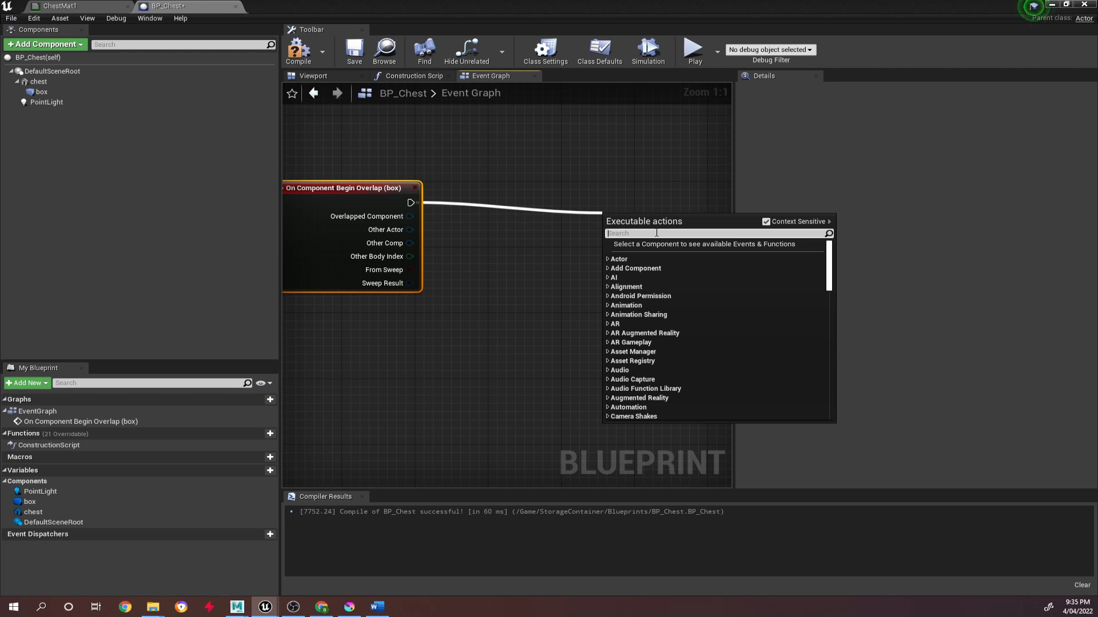
text(cast to)
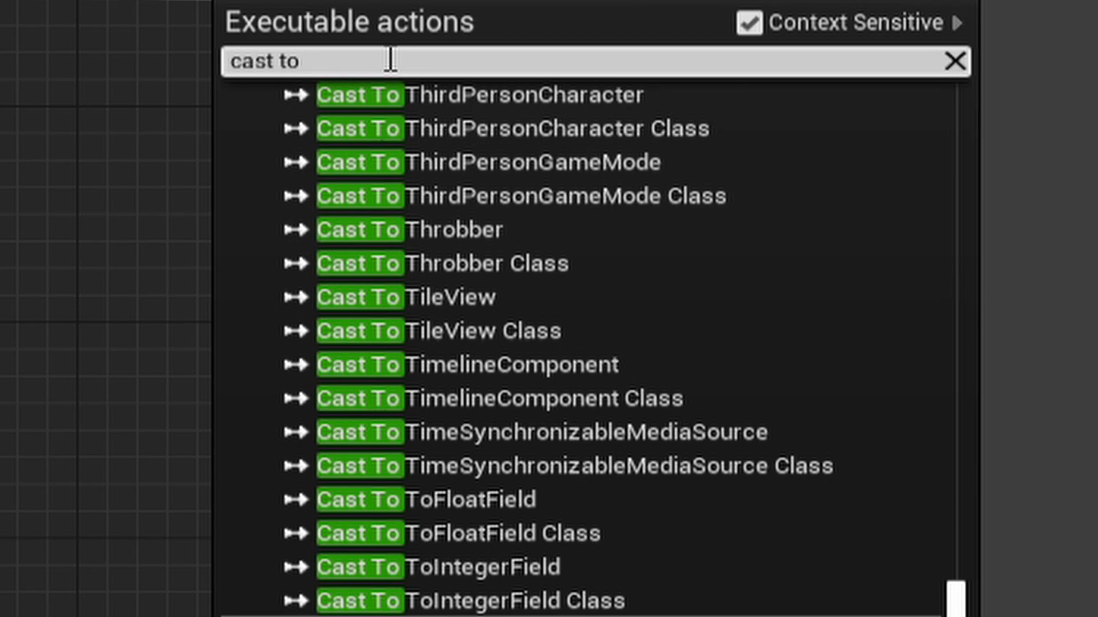
text(third person)
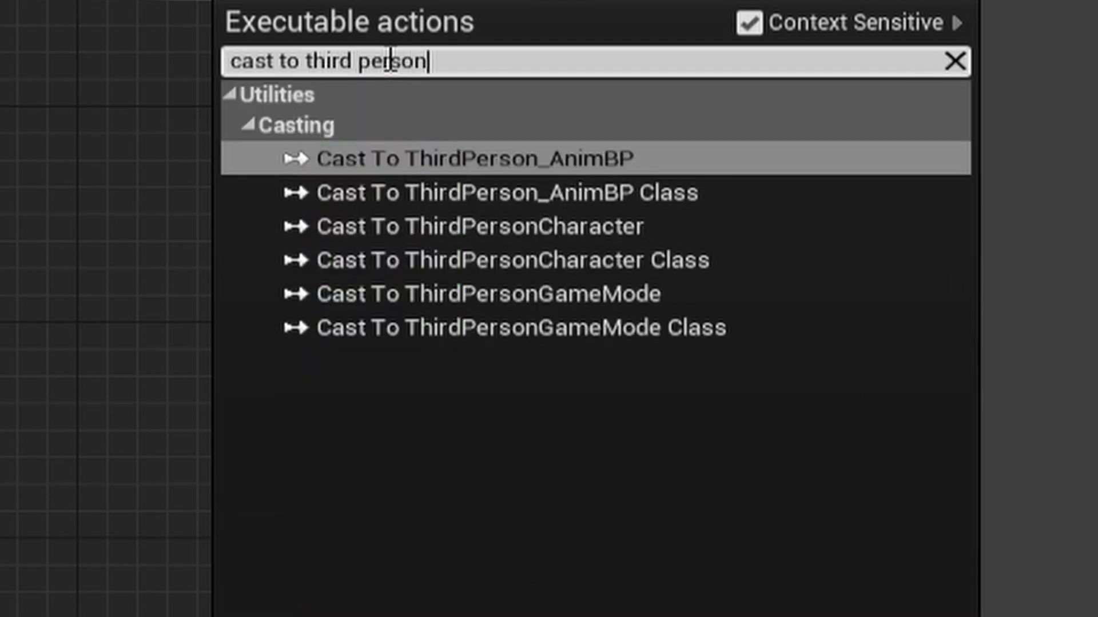
text( cha)
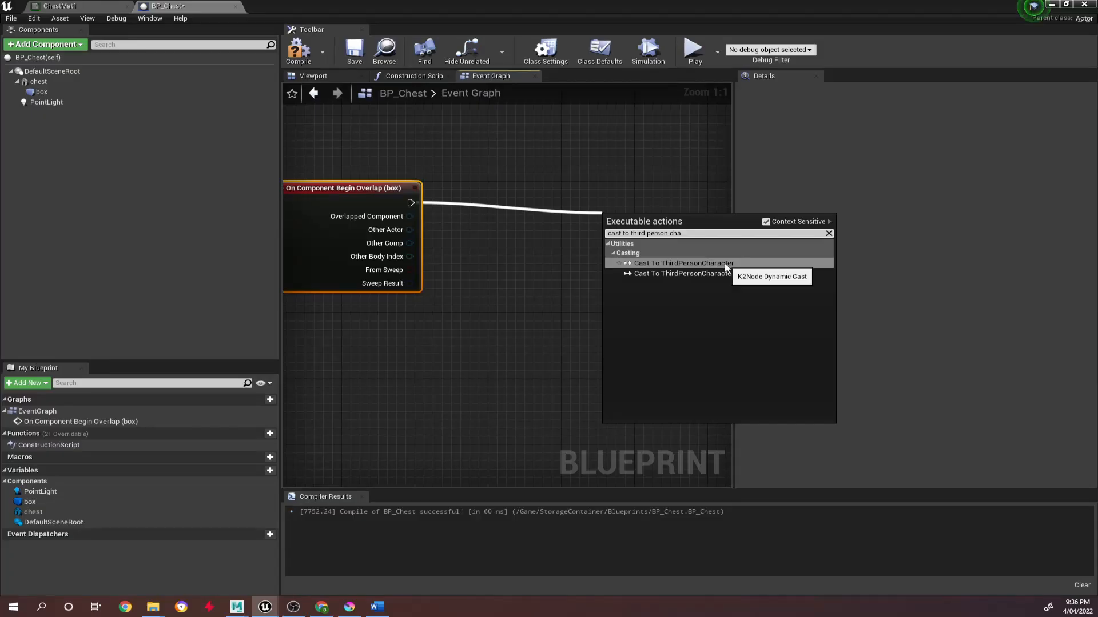
click(610, 157)
drag(674, 229, 636, 213)
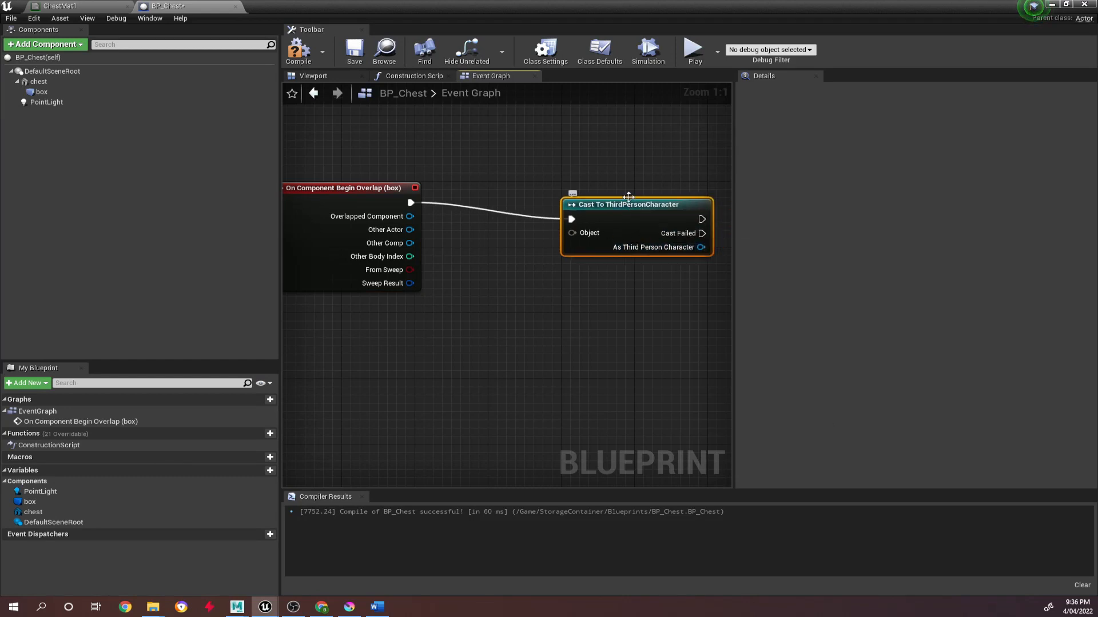
Examine the ThirdPersonCharacter and the chest in the level, and return to BP_Chest's Event Graph.
click(1052, 5)
click(391, 218)
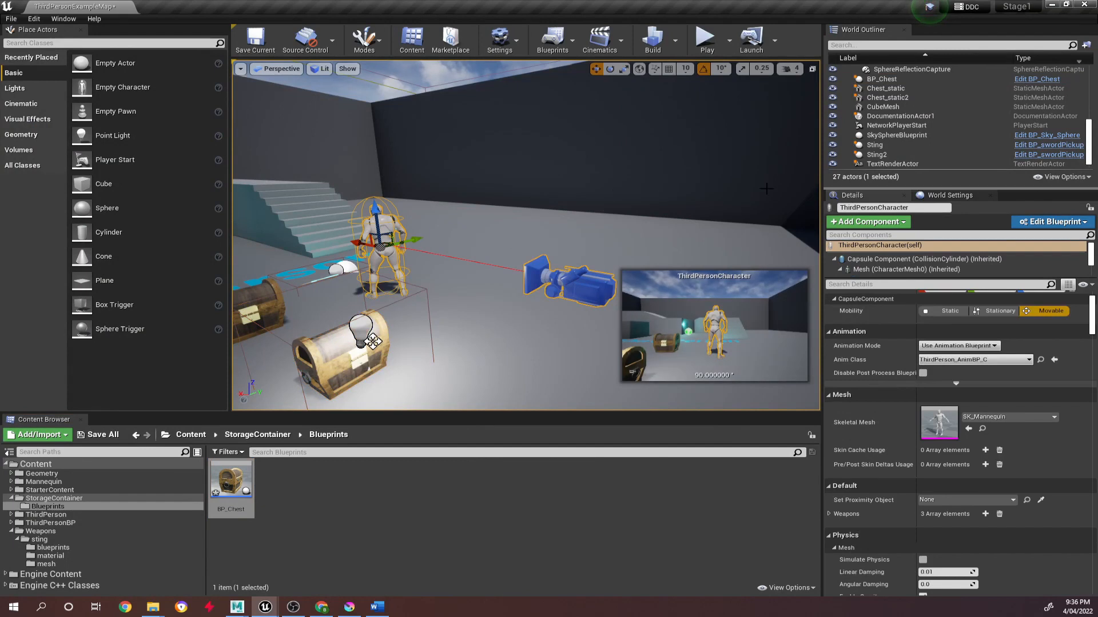
key(f)
alt+drag(674, 185, 659, 211)
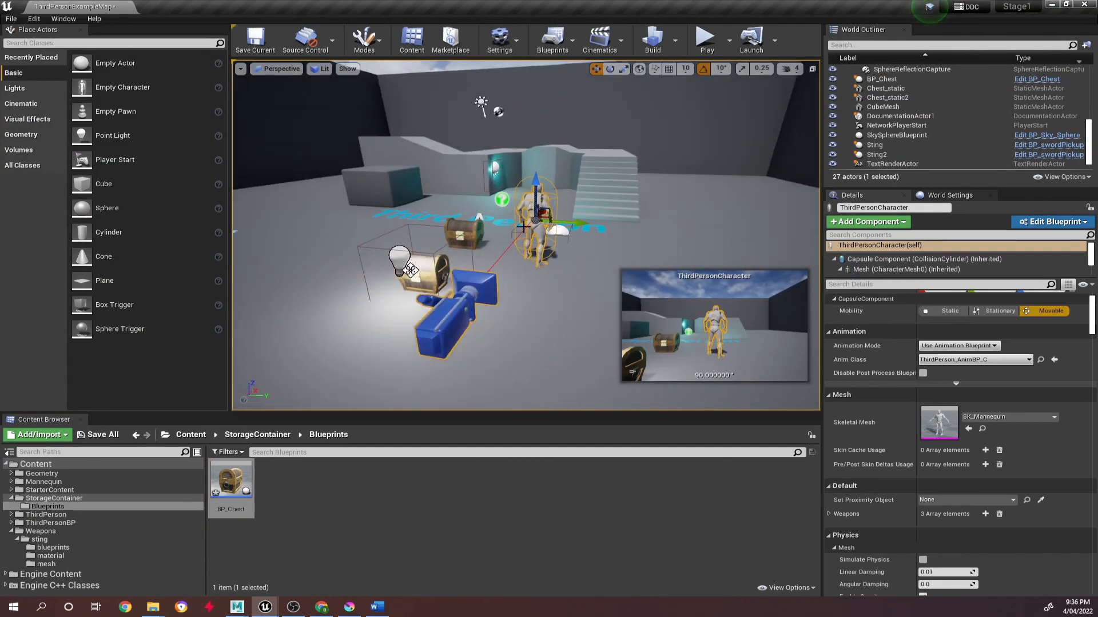
double_click(231, 479)
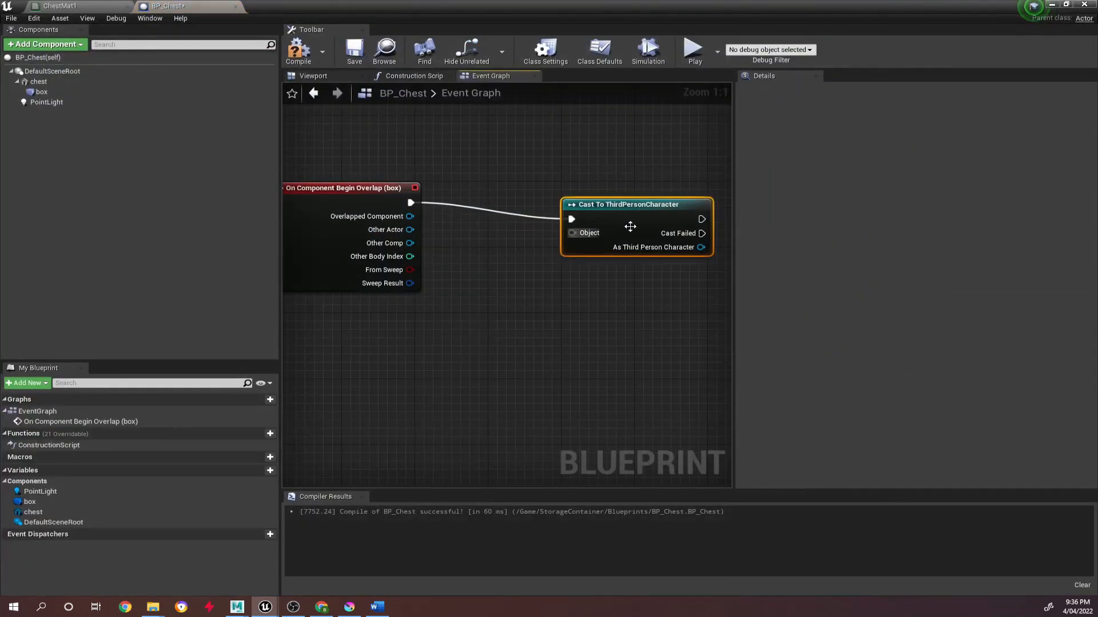
Connect the overlap event's Other Actor output to the Object input of the Cast To ThirdPersonCharacter node.
drag(702, 248, 647, 327)
click(590, 367)
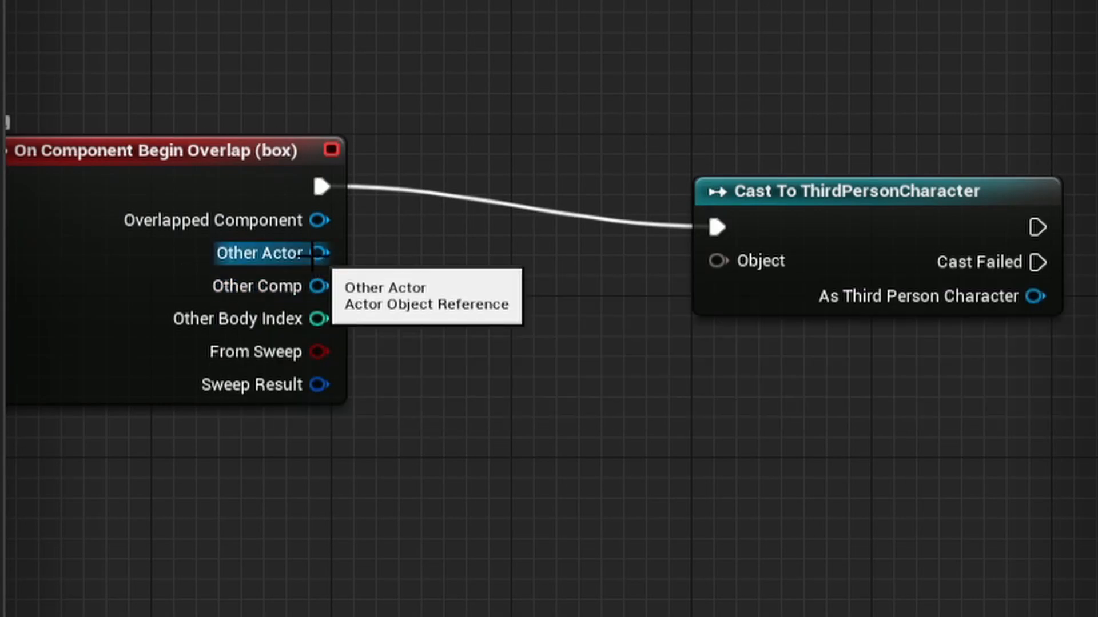
drag(314, 253, 712, 258)
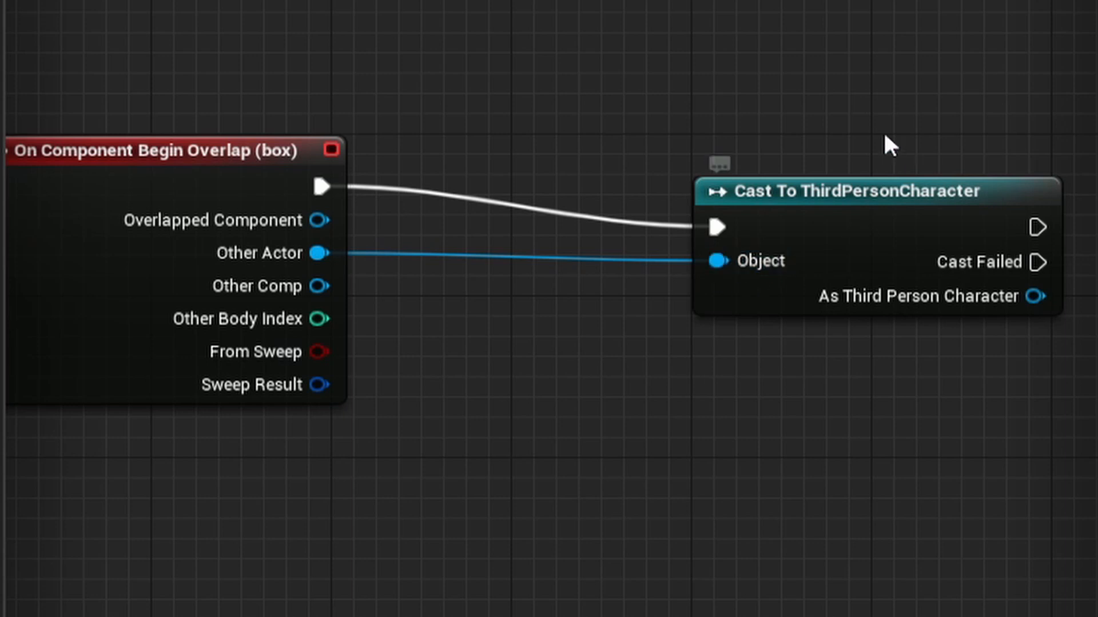
Compile the Blueprint and add a Set Intensity node targeting a new Point Light reference in the Event Graph.
click(909, 226)
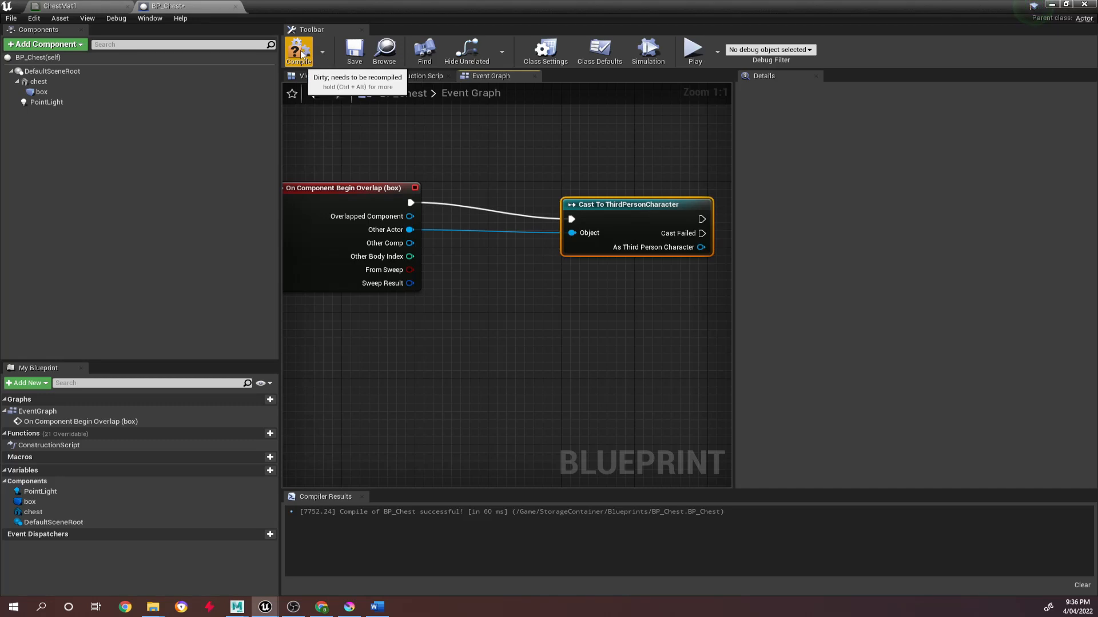
click(301, 55)
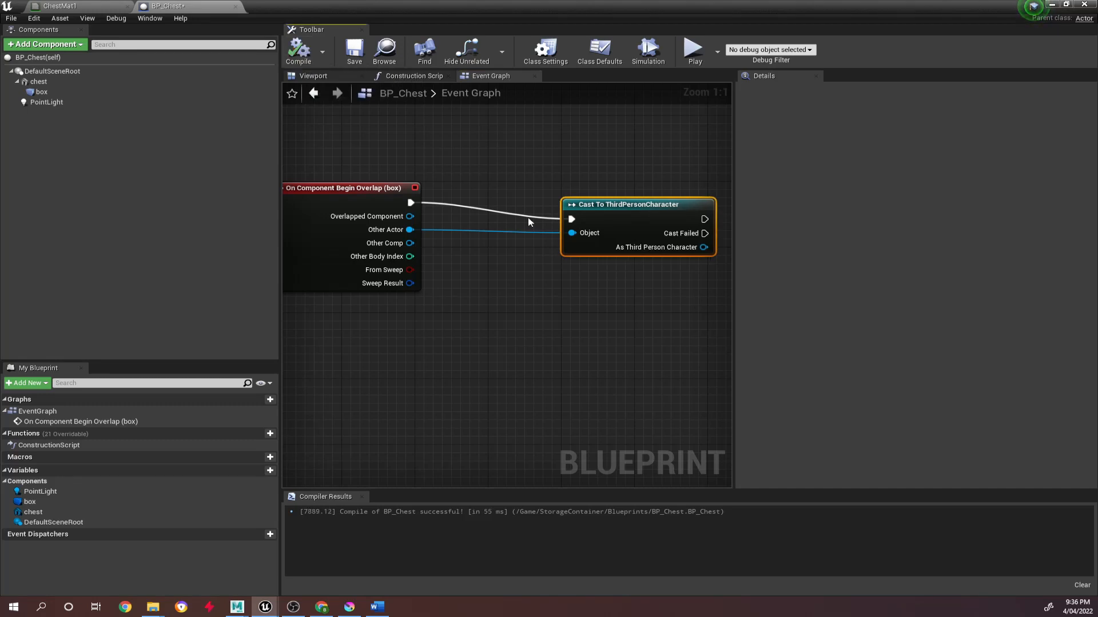
right_drag(542, 258, 319, 251)
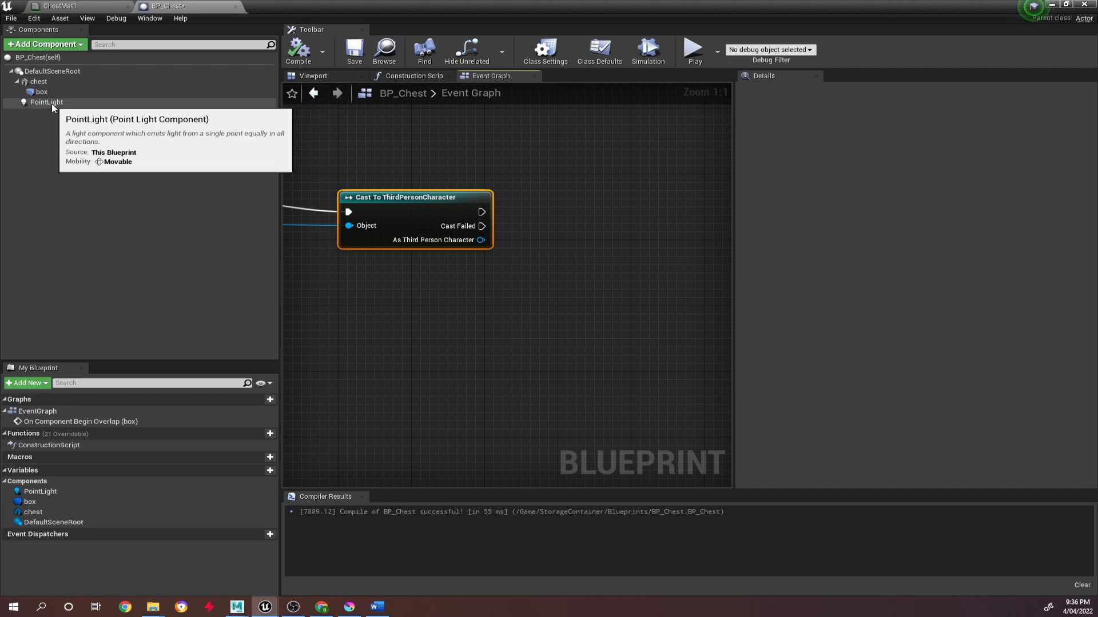
drag(39, 107, 371, 321)
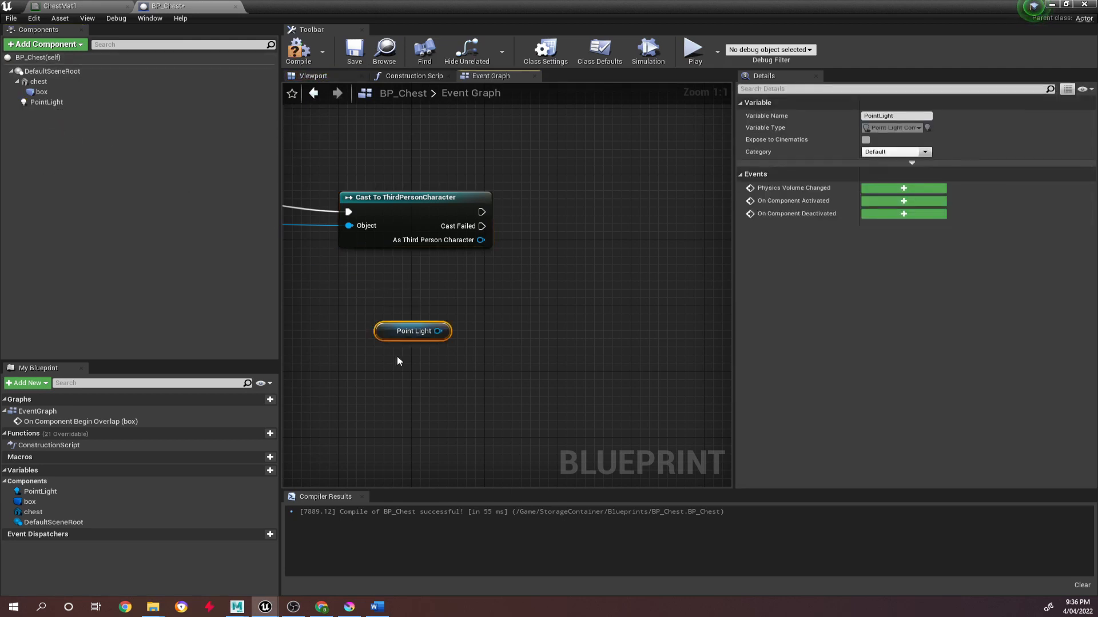
drag(439, 332, 602, 242)
text(set intens)
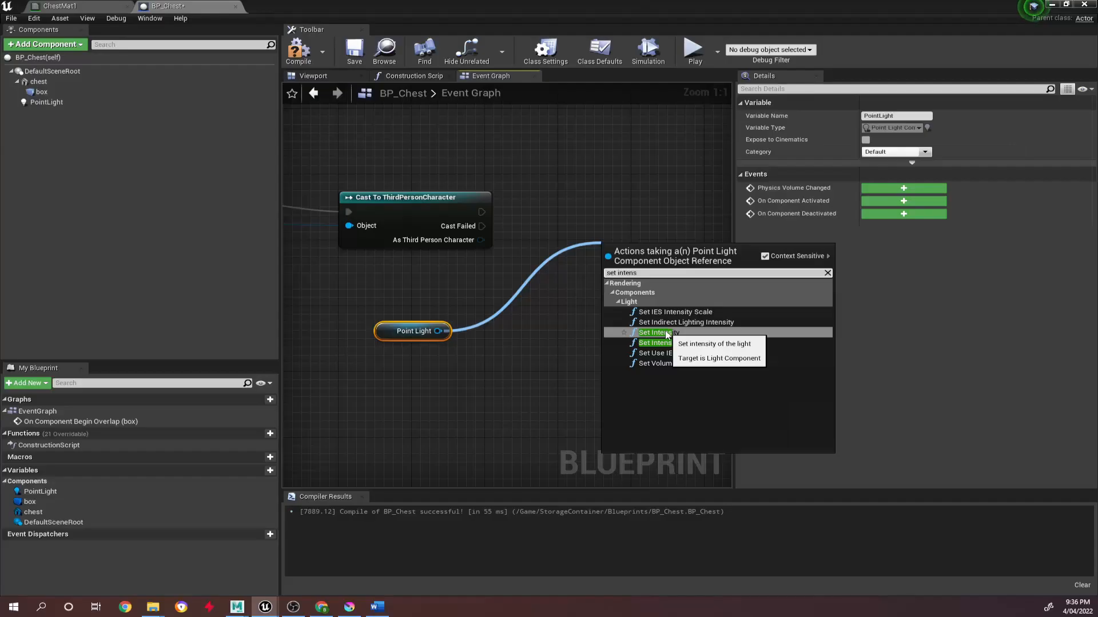
click(435, 392)
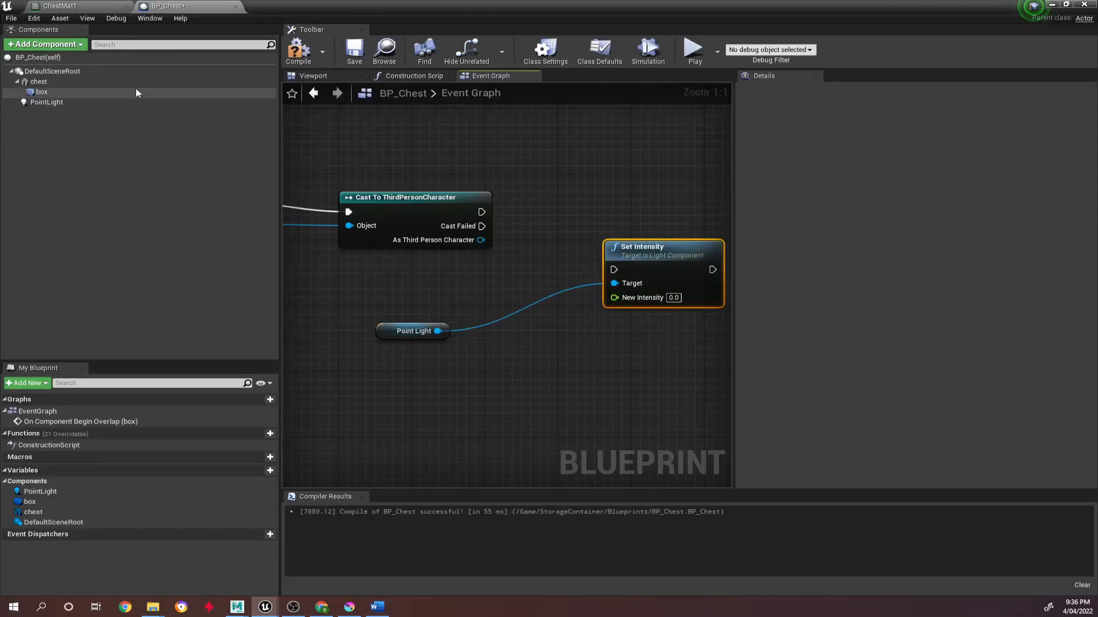
Check the PointLight component's intensity and set the Set Intensity node's New Intensity to 5000.0.
click(45, 102)
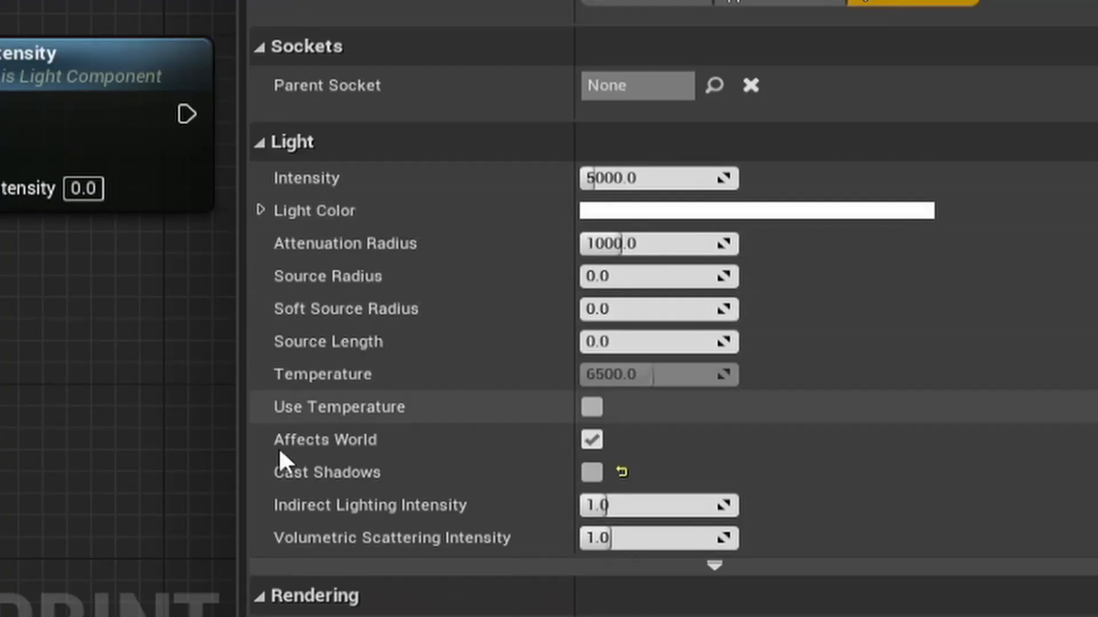
mouse_move(312, 208)
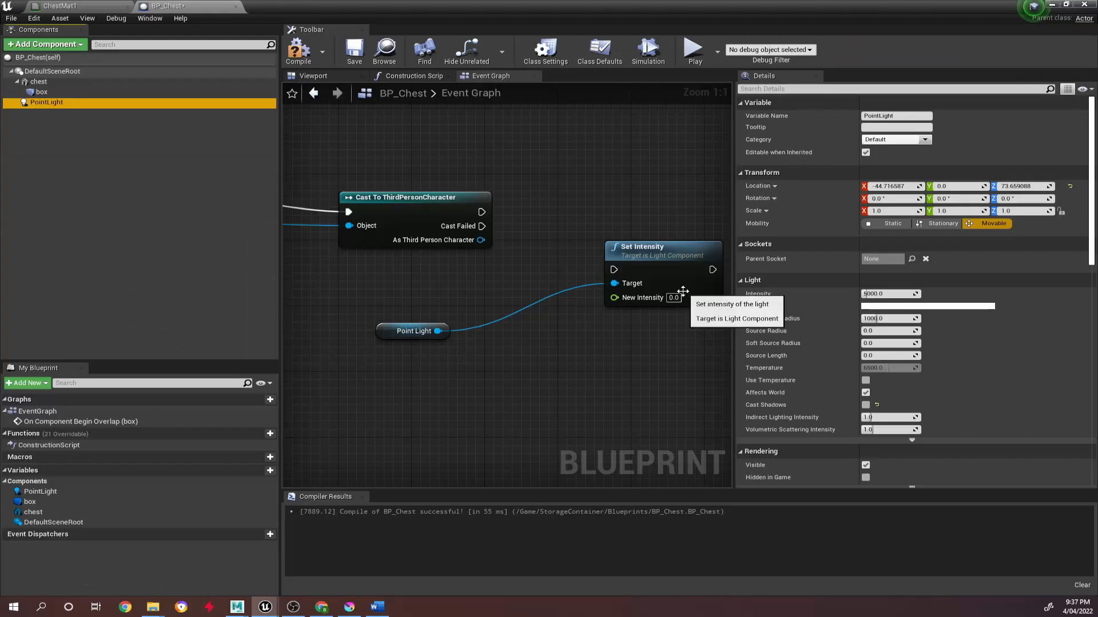
click(83, 188)
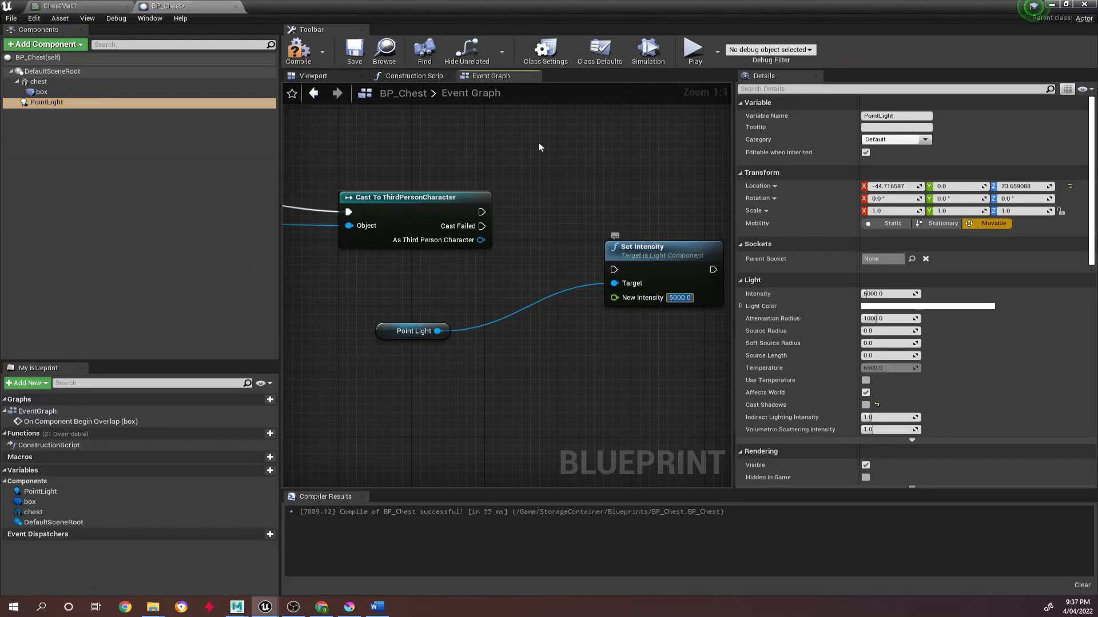
Set the PointLight component's default Intensity to 0, compile the Blueprint and return to the Event Graph.
click(314, 76)
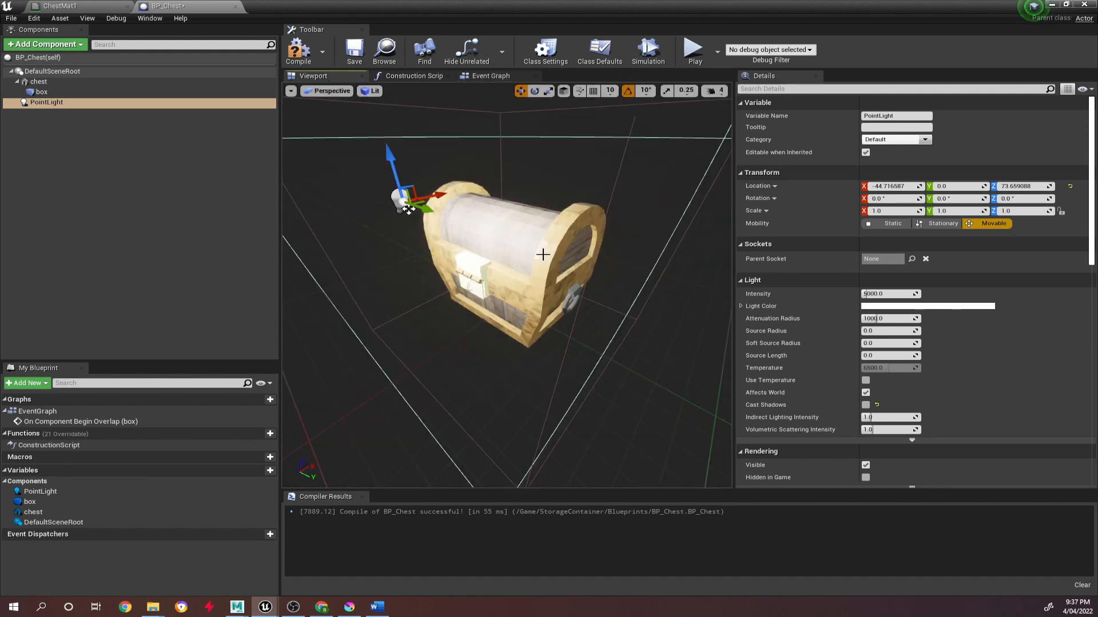
click(892, 294)
text(0)
key(Return)
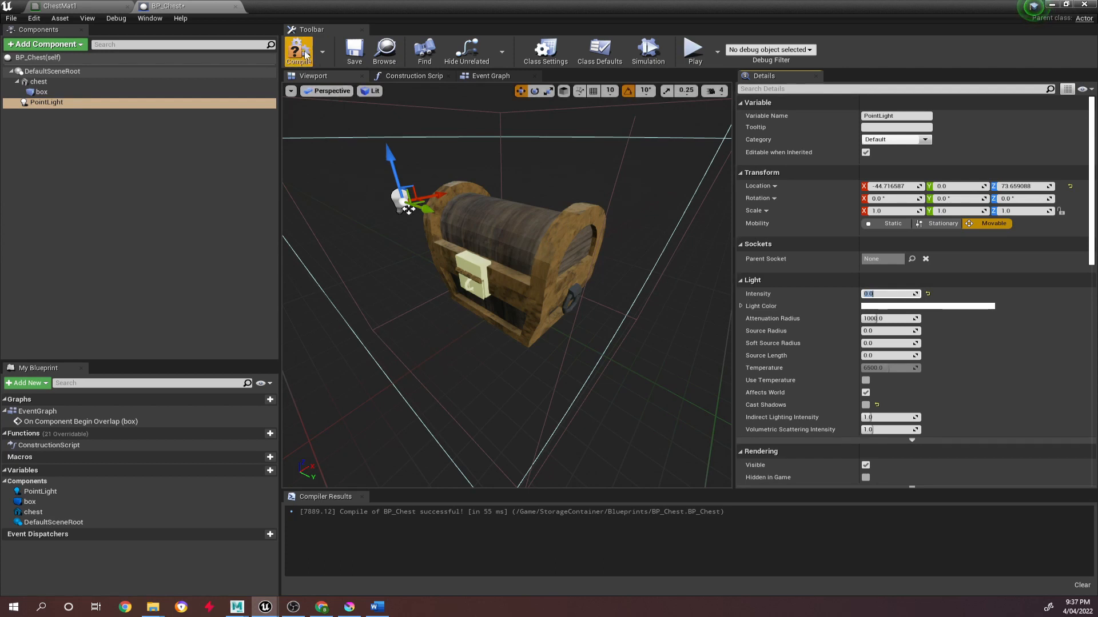
click(481, 76)
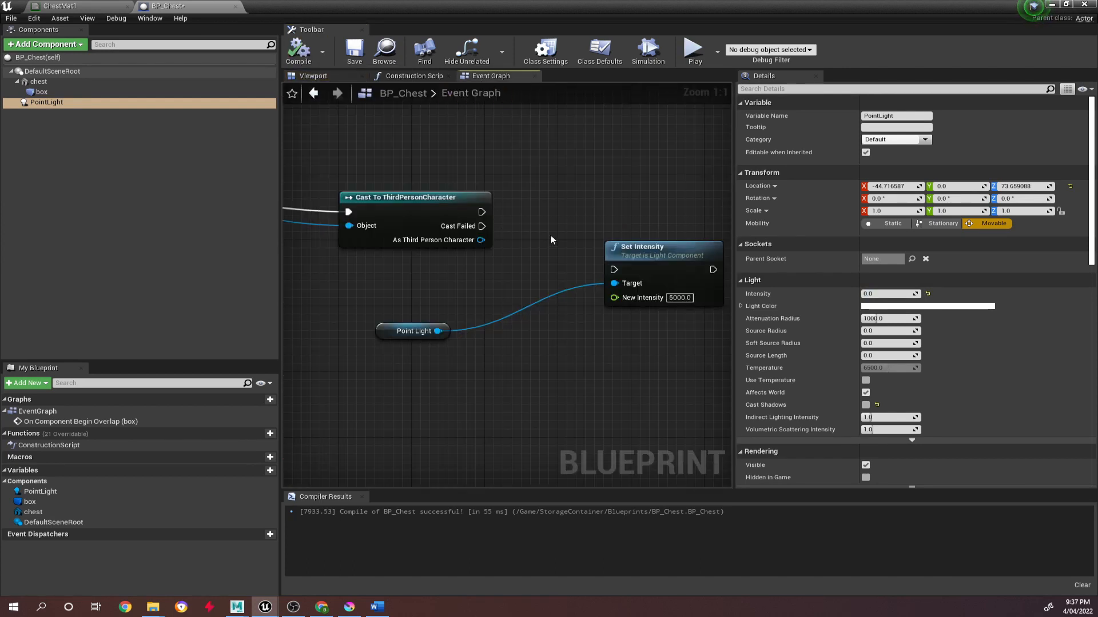
Align Set Intensity with the cast node, connect the cast's success execution output to it, and compile the Blueprint.
drag(623, 247, 623, 199)
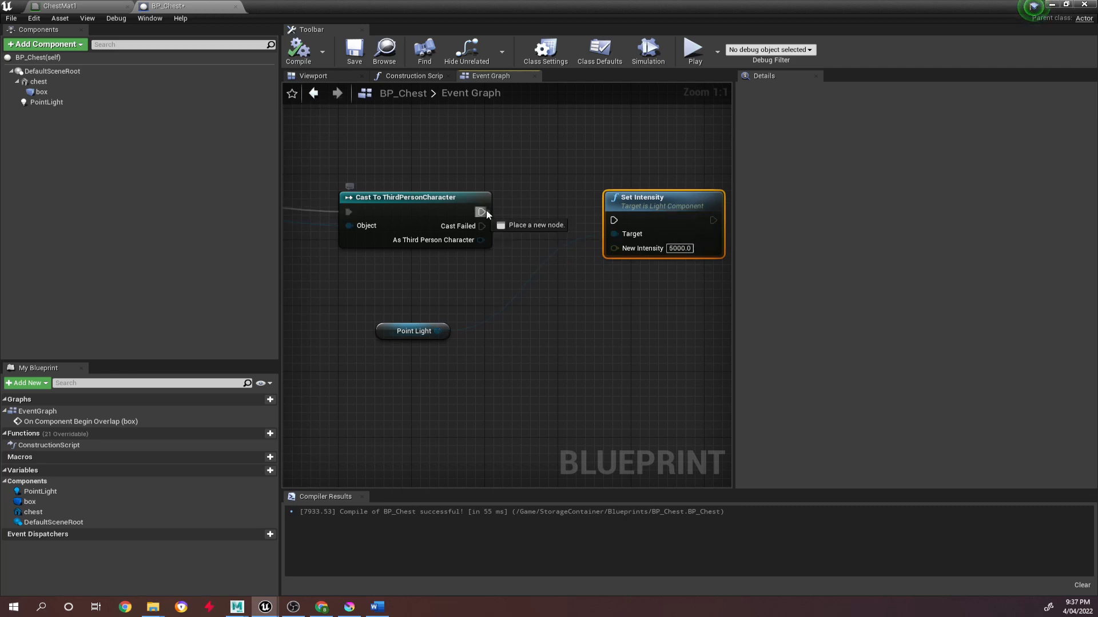
drag(487, 214, 617, 221)
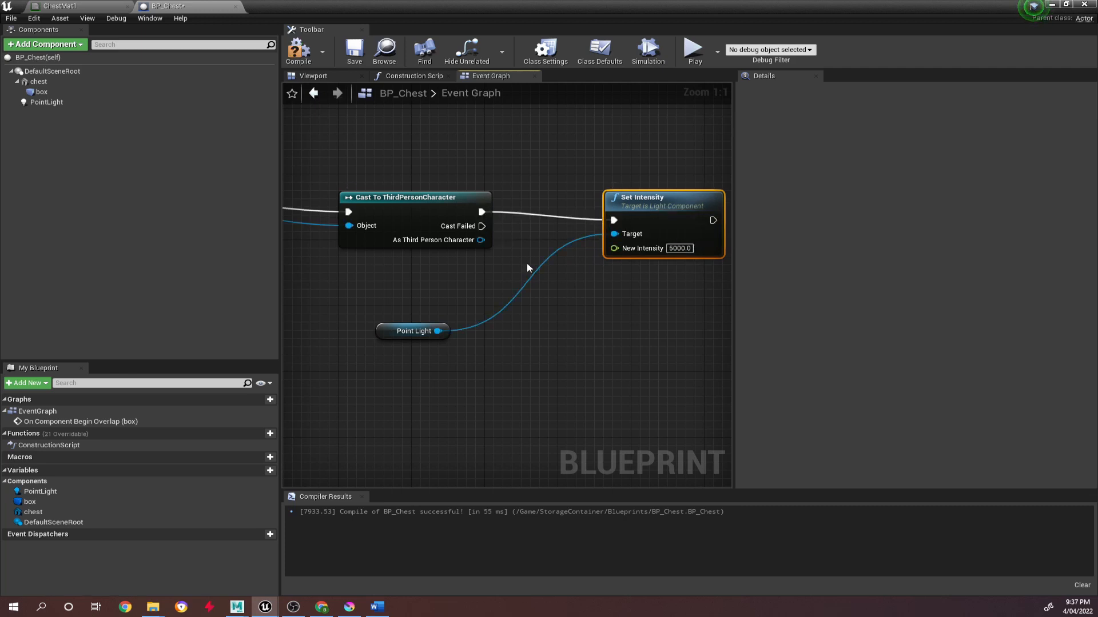
click(298, 52)
Save the level and play-test the chest's light by running the character up to the chest.
click(1049, 7)
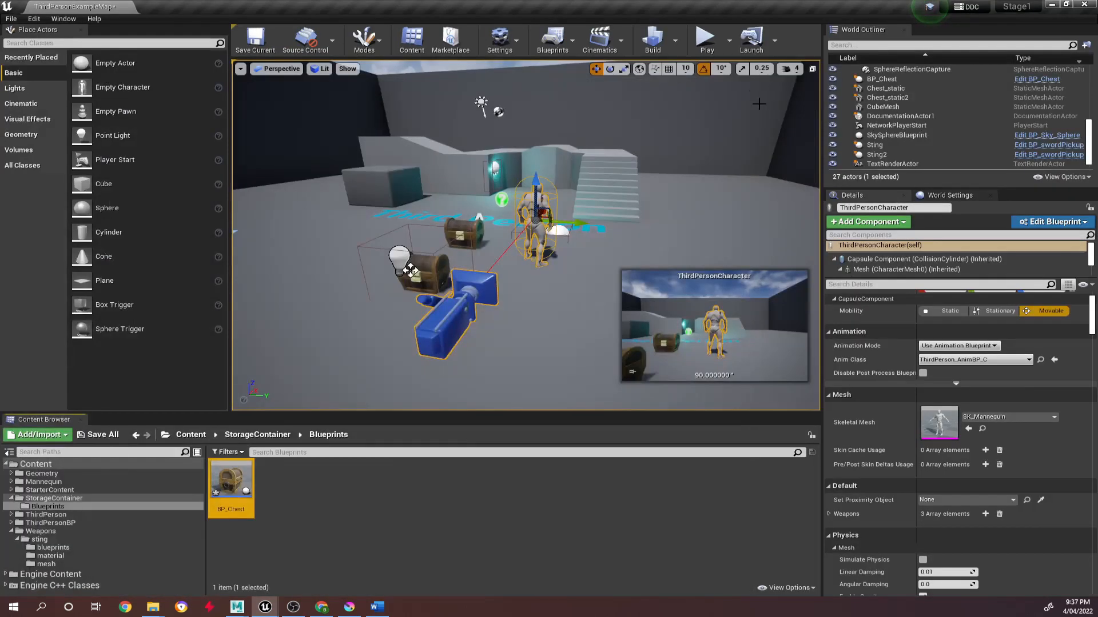
click(255, 40)
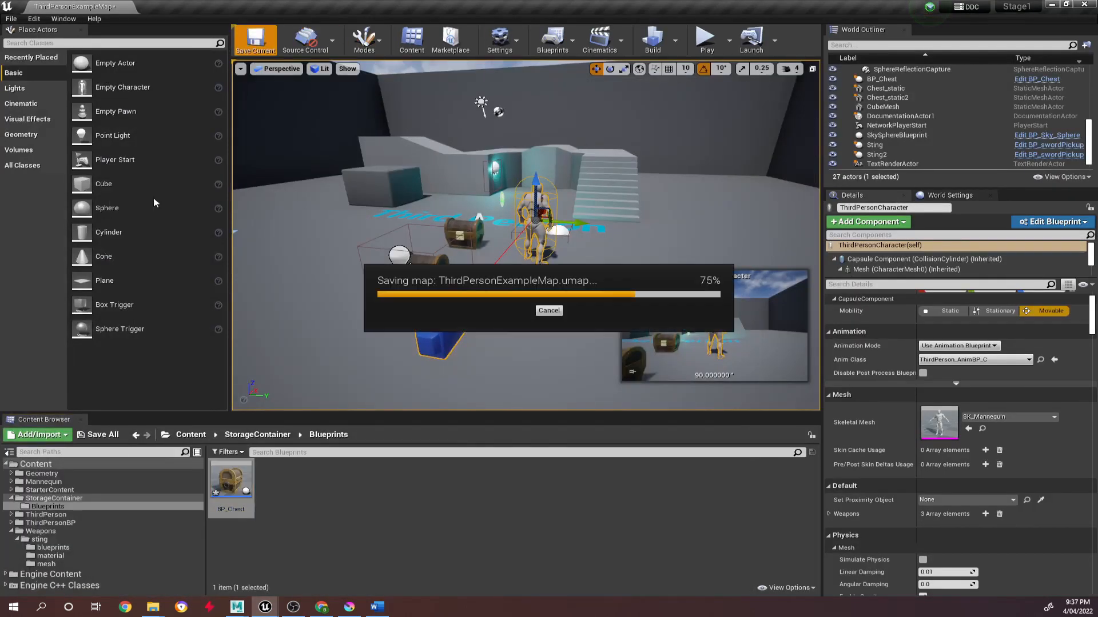
click(705, 39)
key(w)
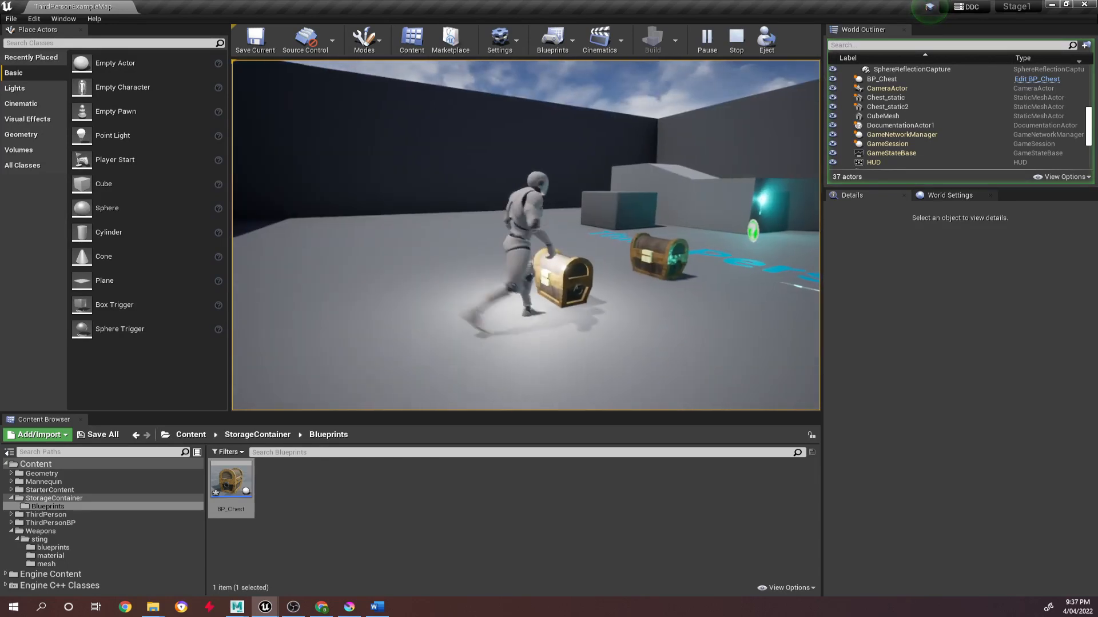
key(Escape)
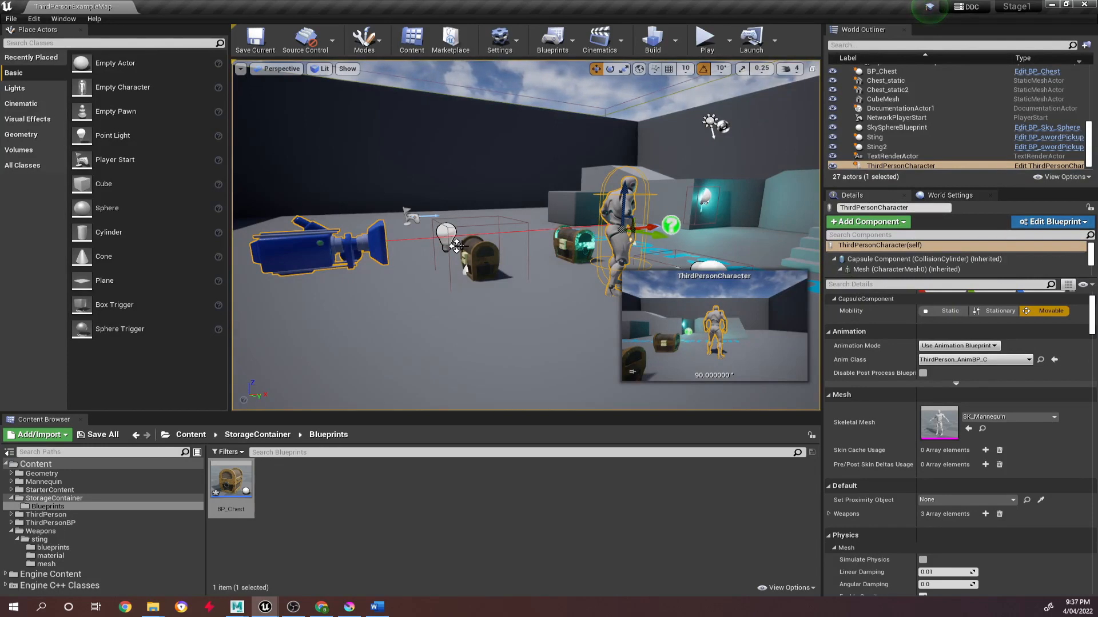
Reopen BP_Chest's Event Graph and move the Point Light node up closer beneath the cast node.
double_click(231, 479)
right_drag(411, 248, 534, 207)
scroll(452, 298, down, 2)
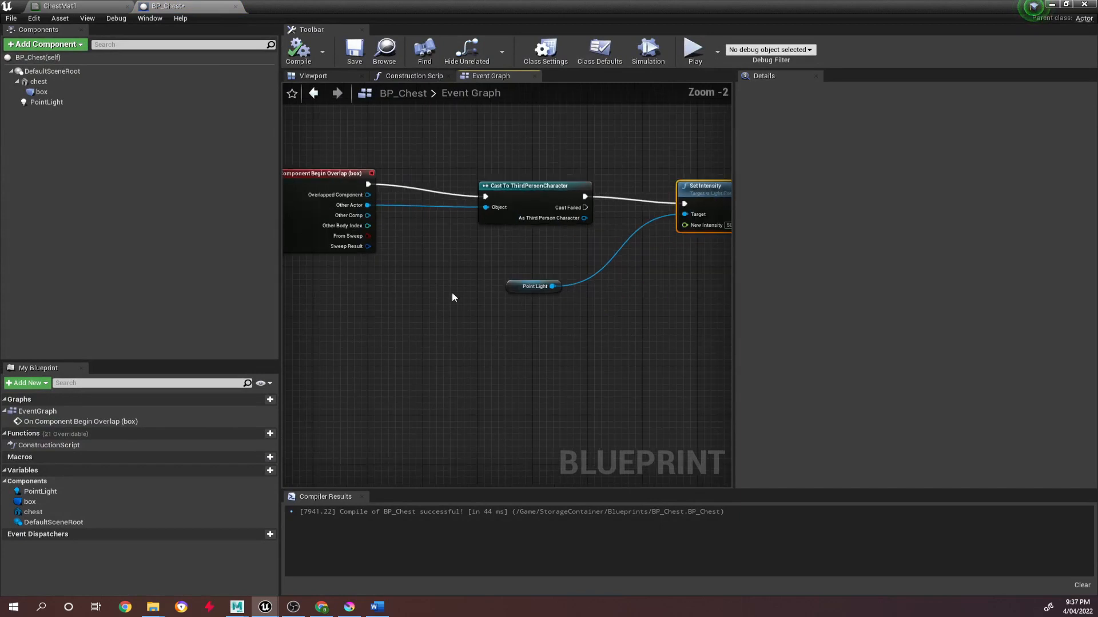
drag(536, 286, 549, 256)
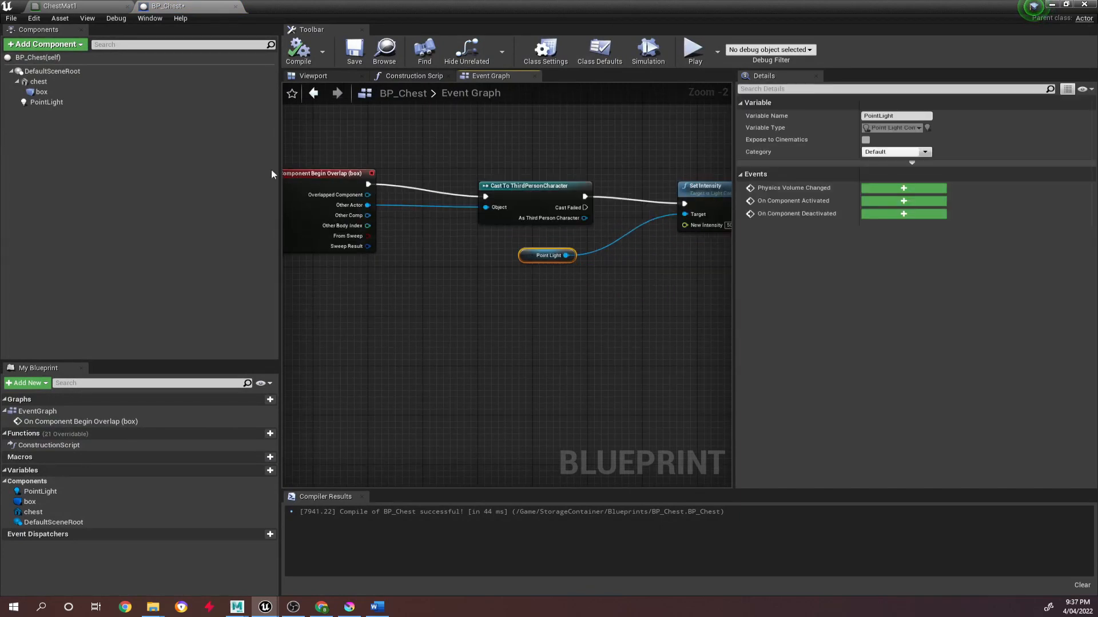
Add an On Component End Overlap event for the box component to the Event Graph.
click(80, 91)
scroll(802, 286, down, 10)
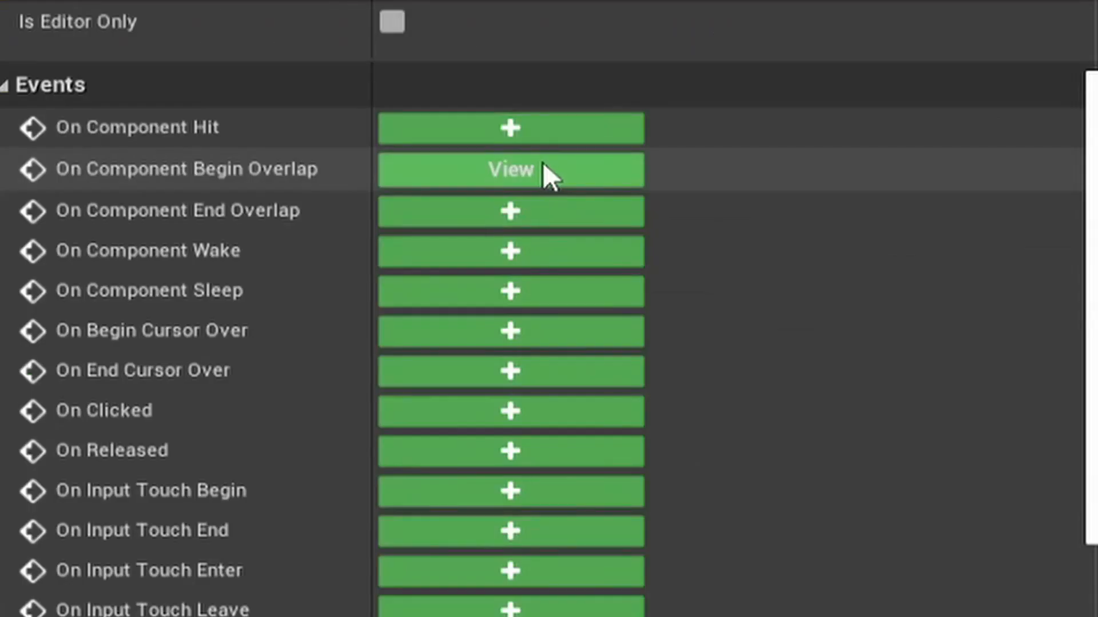
mouse_move(337, 172)
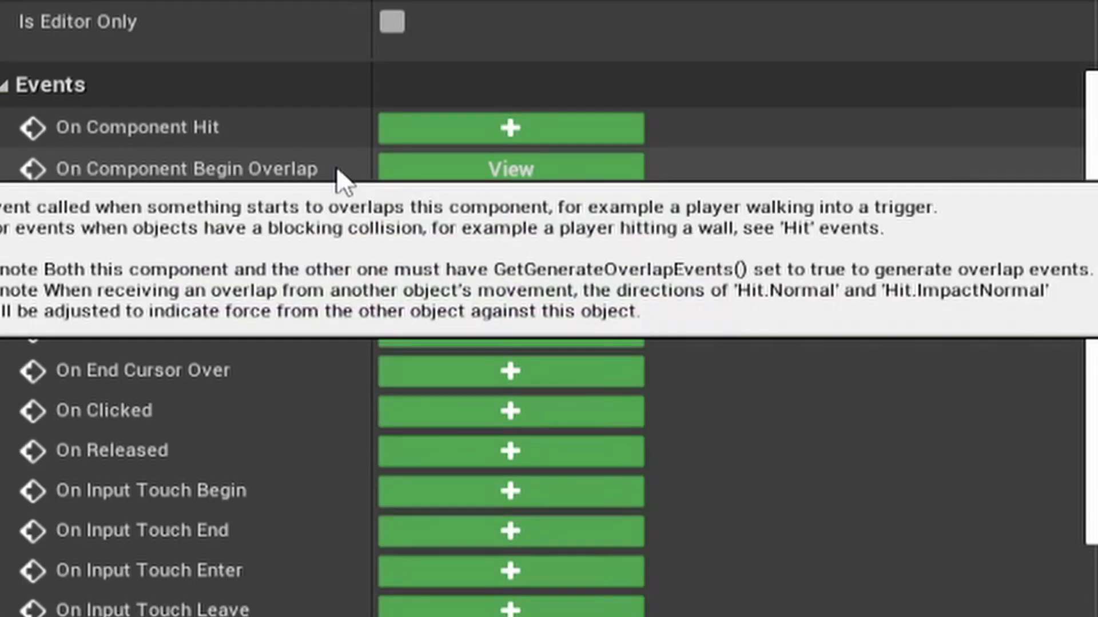
mouse_move(212, 225)
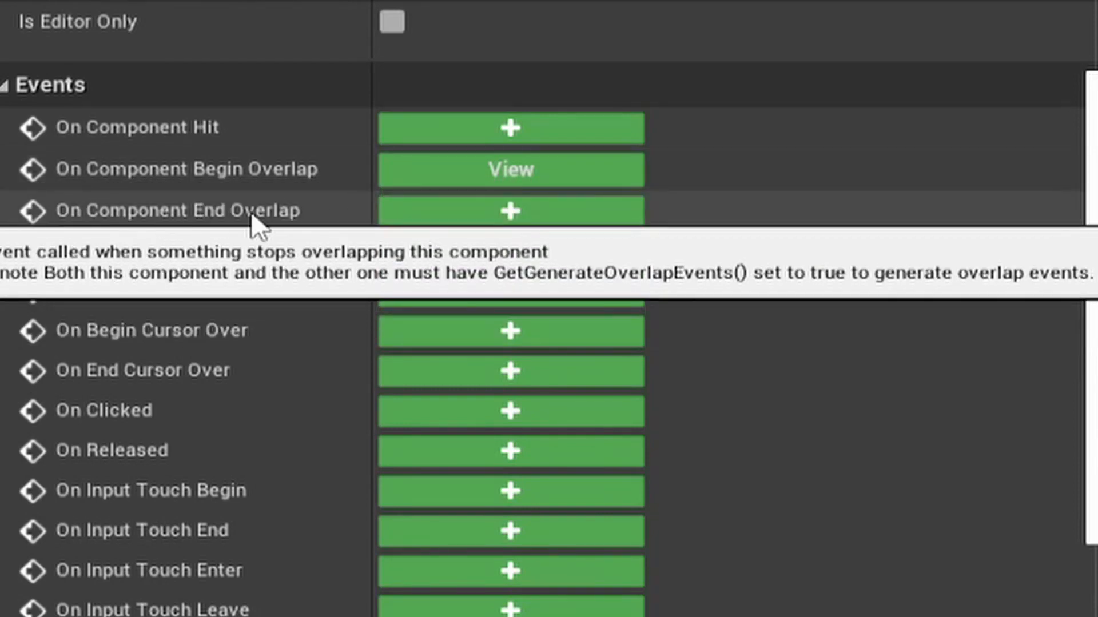
click(450, 220)
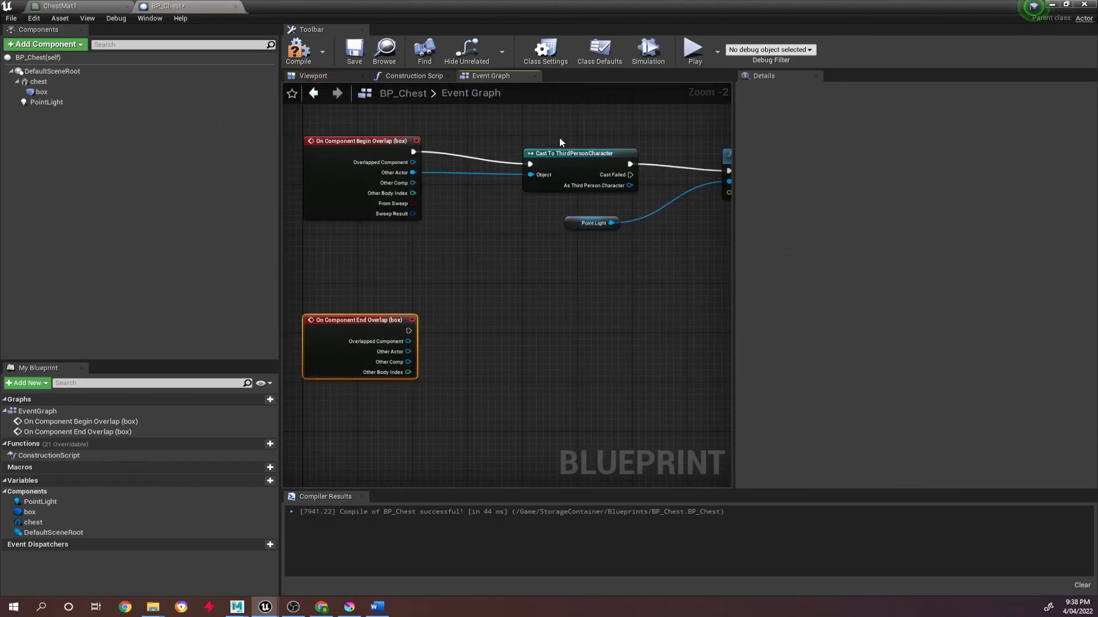
Duplicate the Cast To ThirdPersonCharacter node beside the end overlap event and connect the event's execution and Other Actor outputs to it.
click(566, 181)
key(ctrl+c)
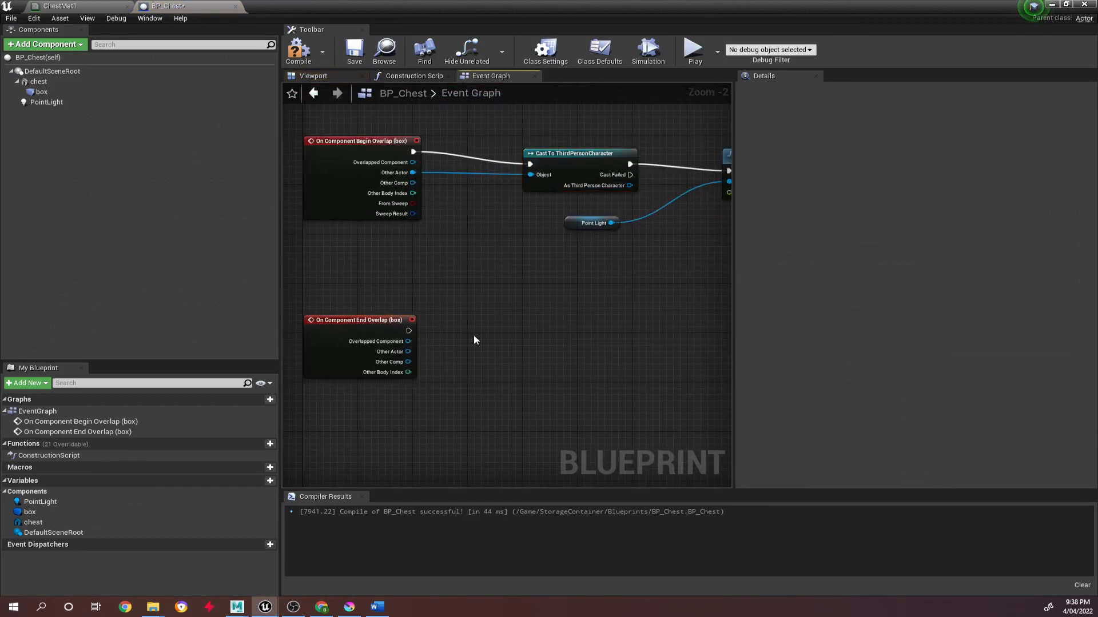
key(ctrl+v)
drag(409, 331, 489, 350)
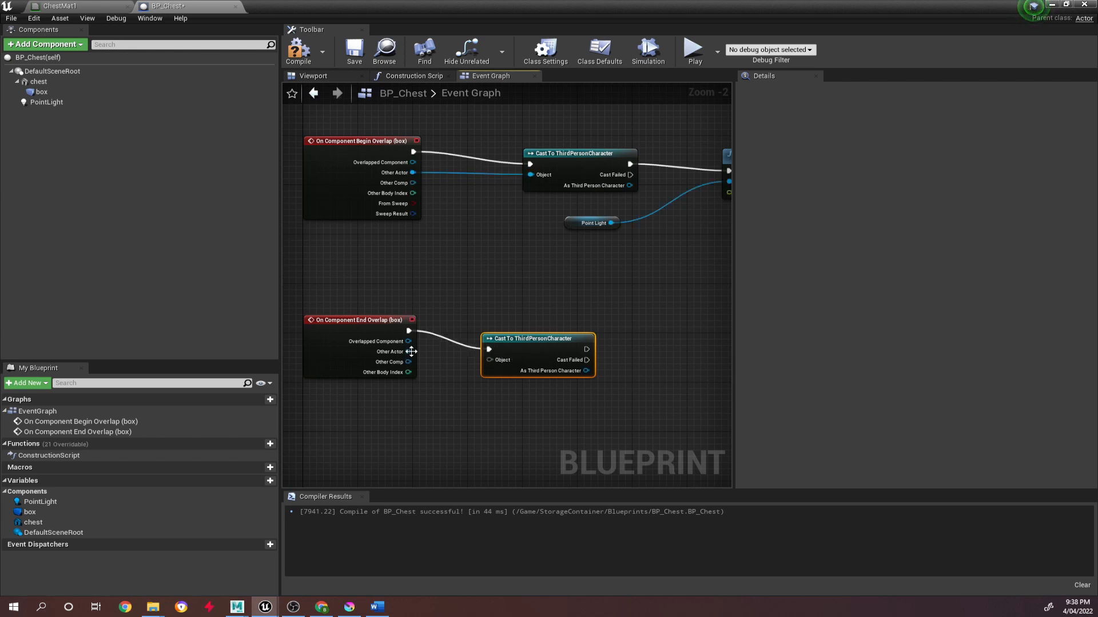
drag(409, 352, 493, 359)
right_drag(686, 274, 569, 275)
drag(450, 337, 466, 321)
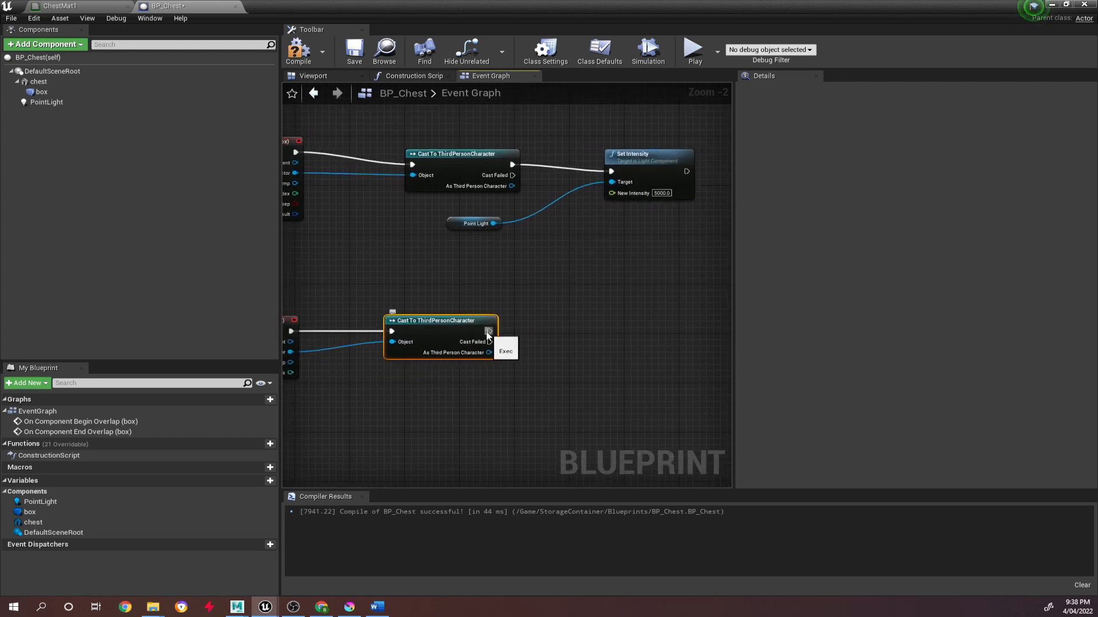
Duplicate the Set Intensity node and connect it to the success execution output of the end overlap's cast node.
click(645, 159)
key(ctrl+c)
key(ctrl+v)
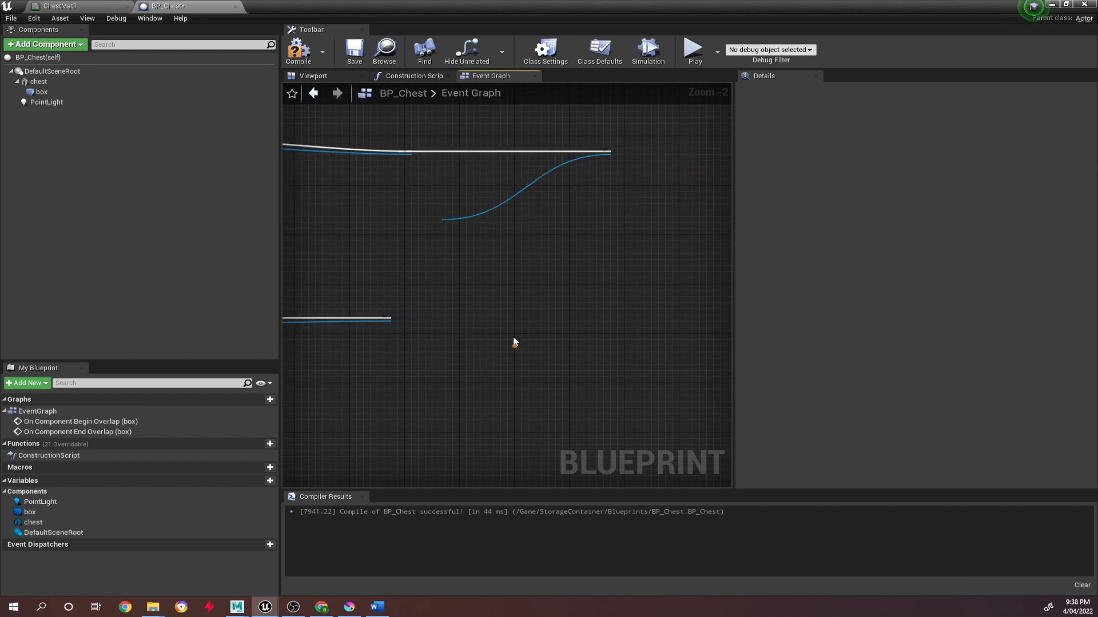
drag(523, 350, 613, 310)
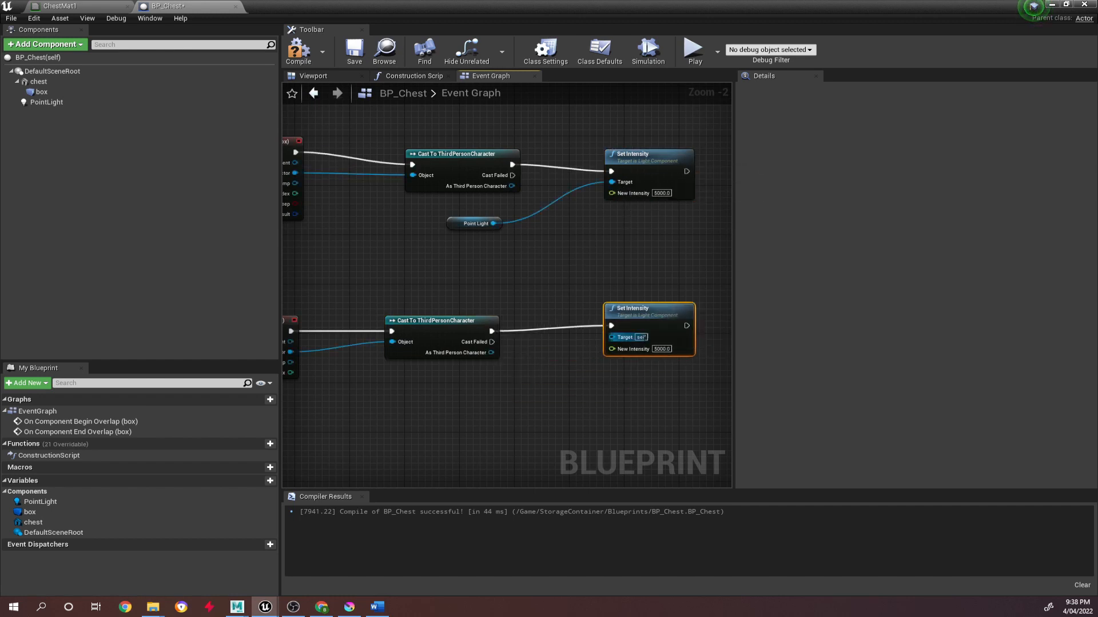
Set the duplicate's New Intensity to 0.0 and connect Point Light to its Target, placing Point Light between both branches.
click(660, 350)
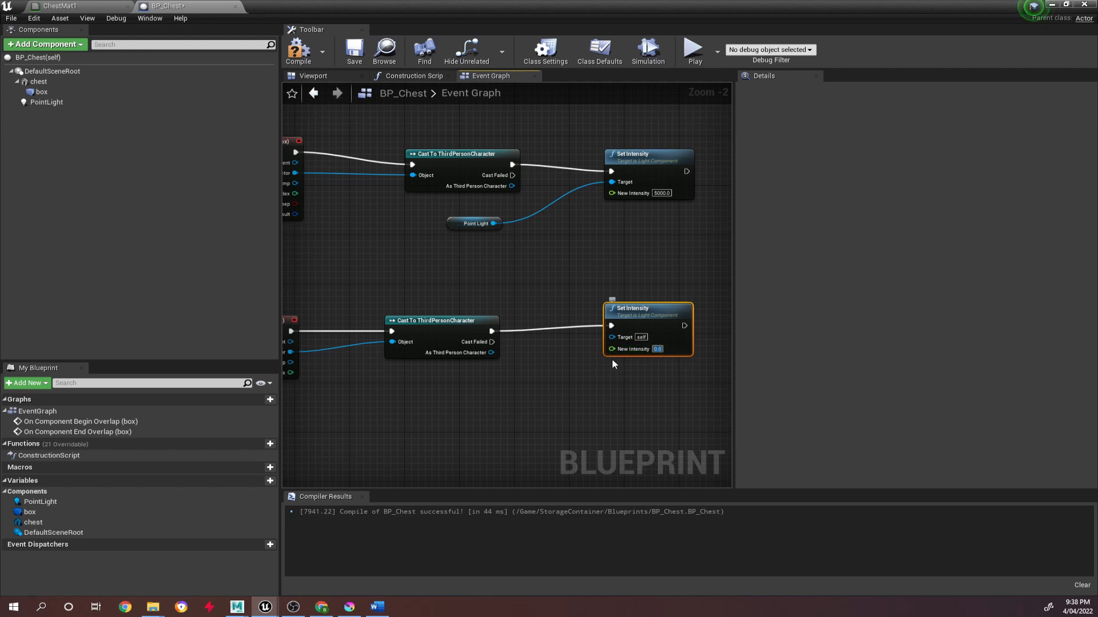
drag(493, 224, 638, 315)
drag(453, 222, 444, 252)
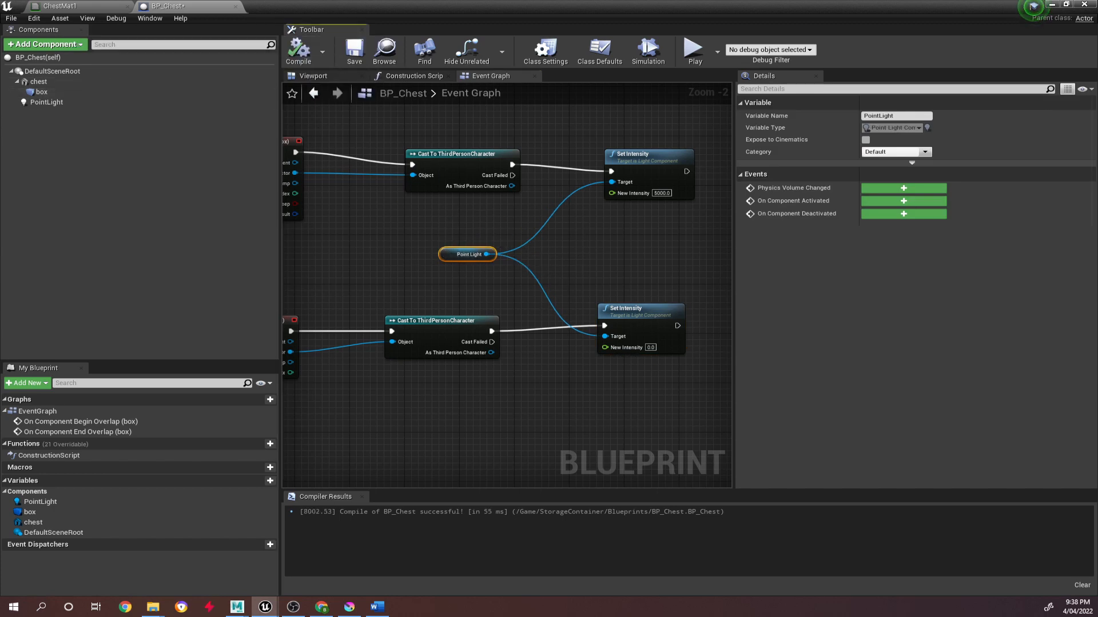
Play the level and run the character in and out of BP_Chest's overlap area to test its light, ending the session when done.
click(1051, 5)
click(706, 38)
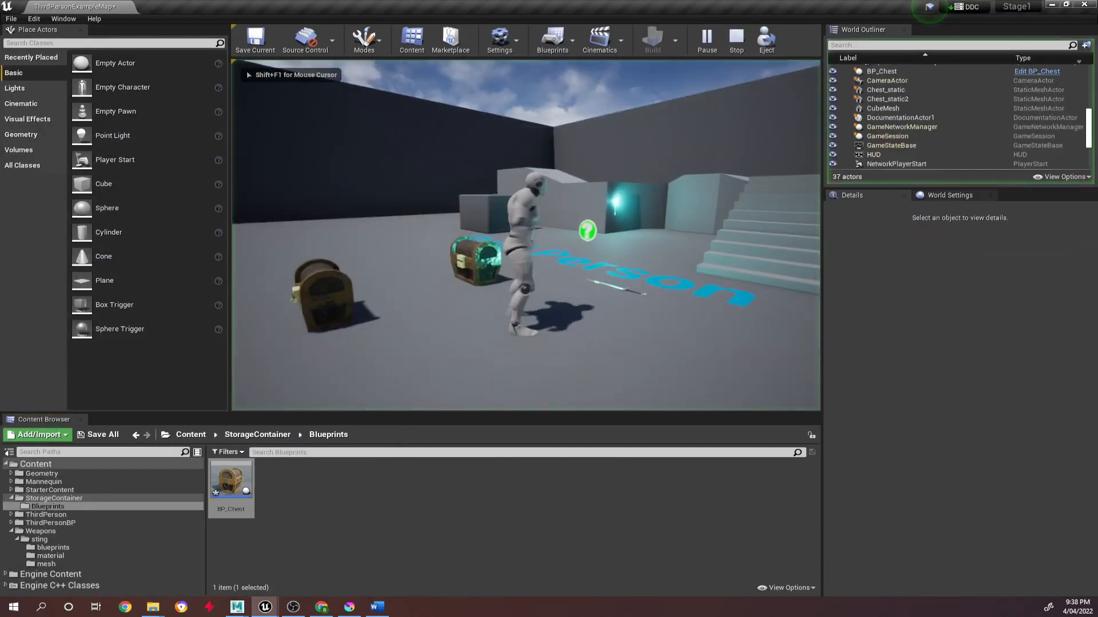
key(a)
key(a)
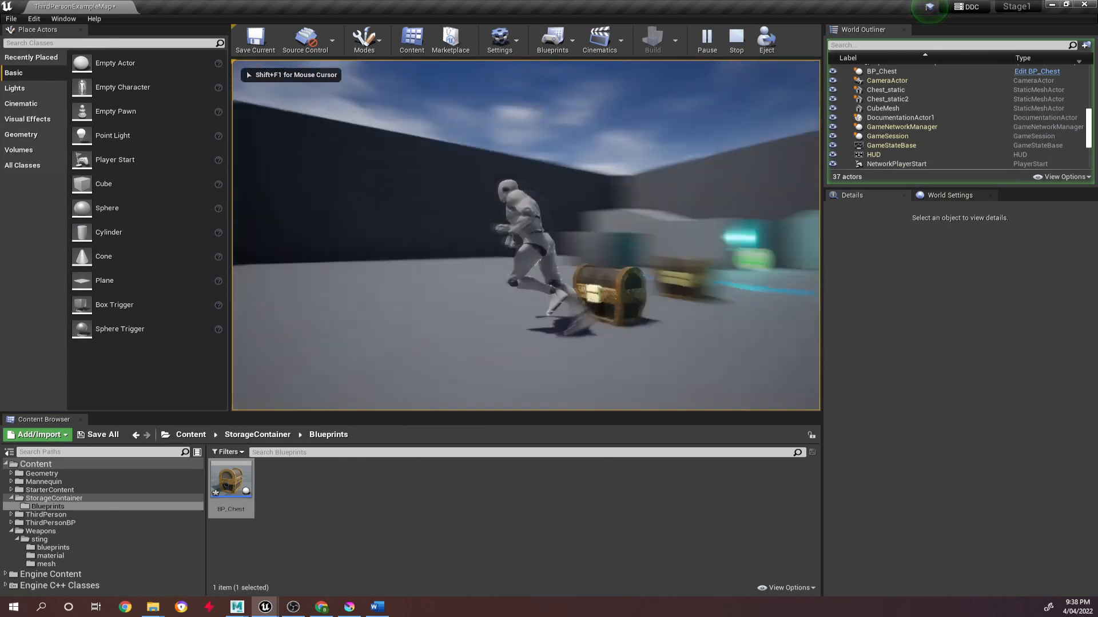
key(d)
key(a)
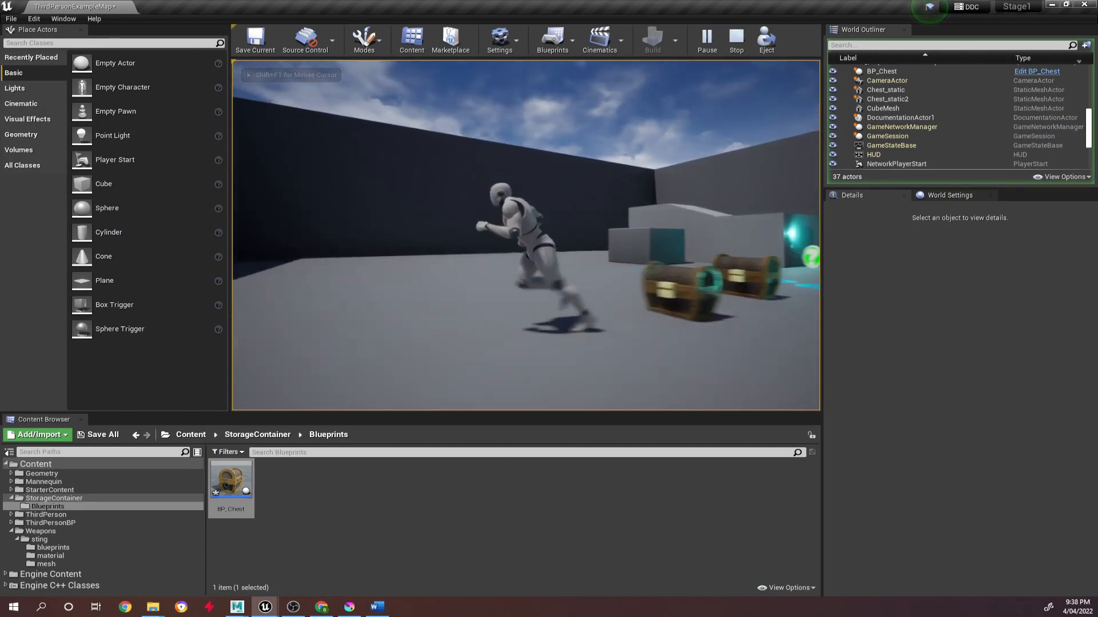
key(d)
key(a)
key(d)
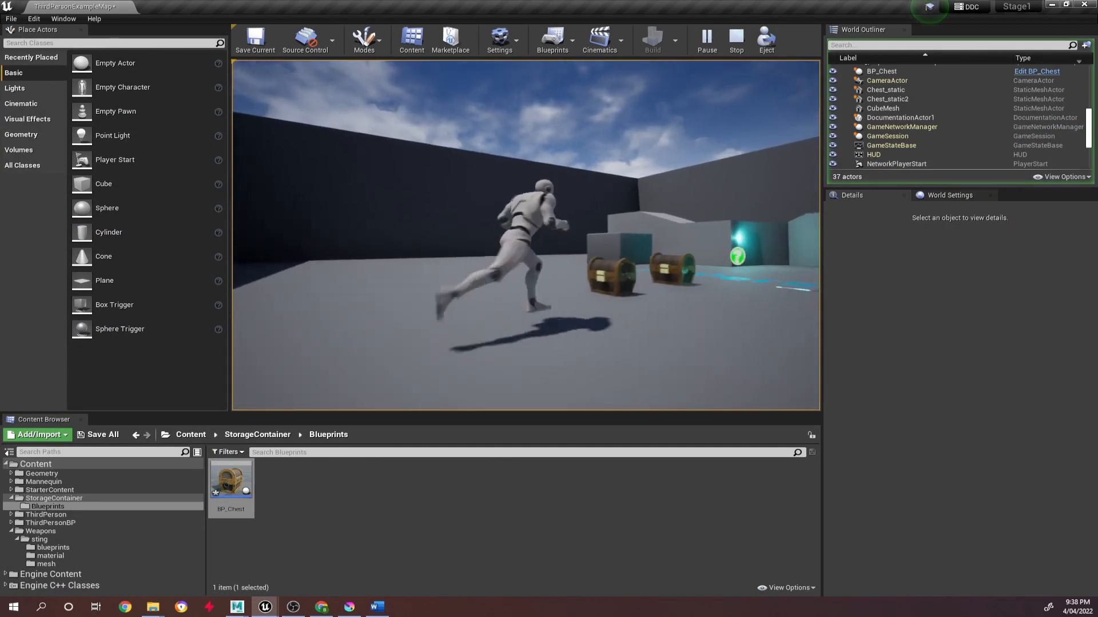
key(a)
key(d)
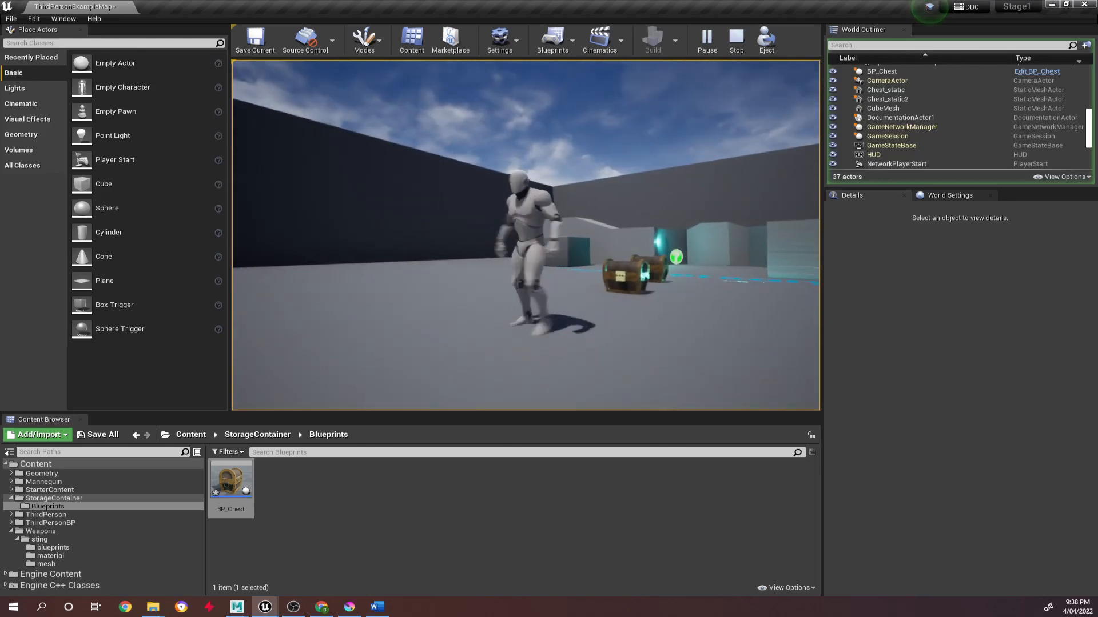
key(w)
key(d)
key(a)
key(w)
key(d)
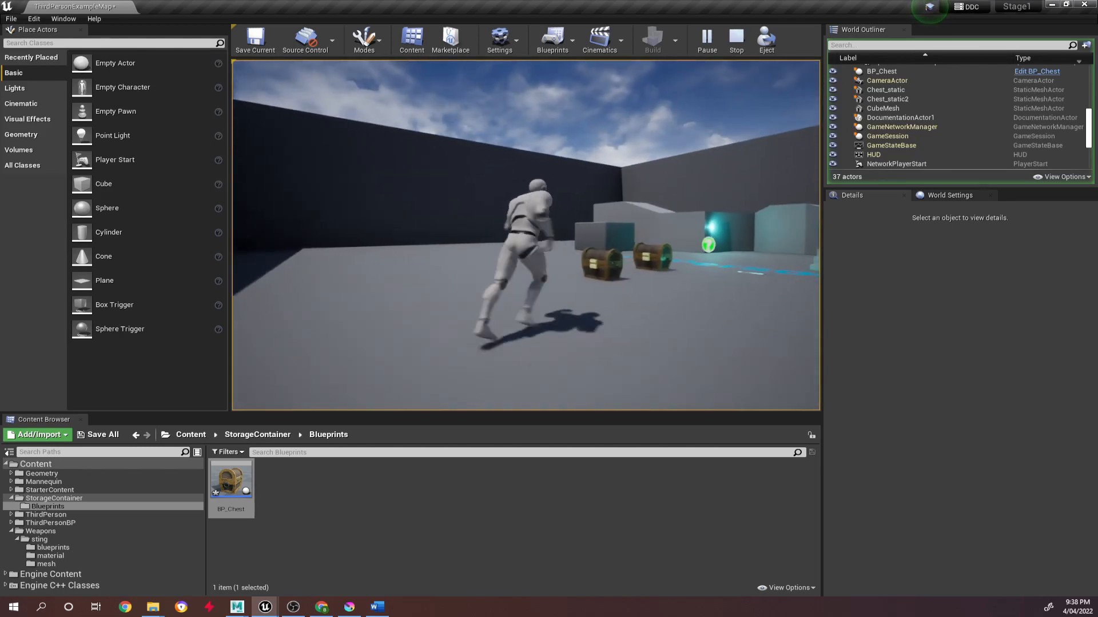
key(a)
key(d)
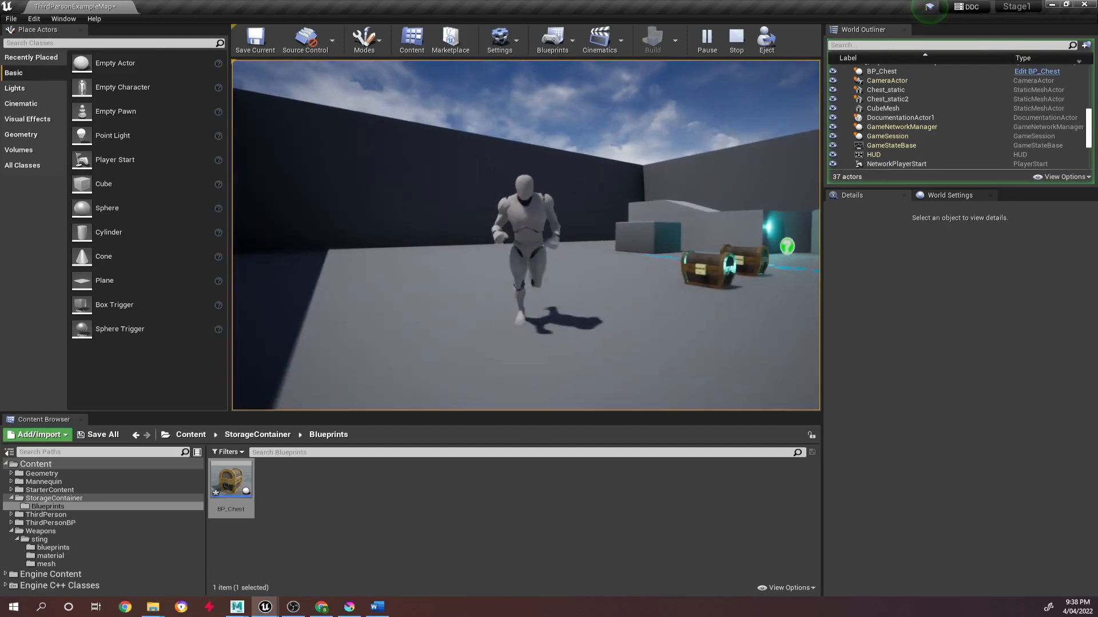
key(w)
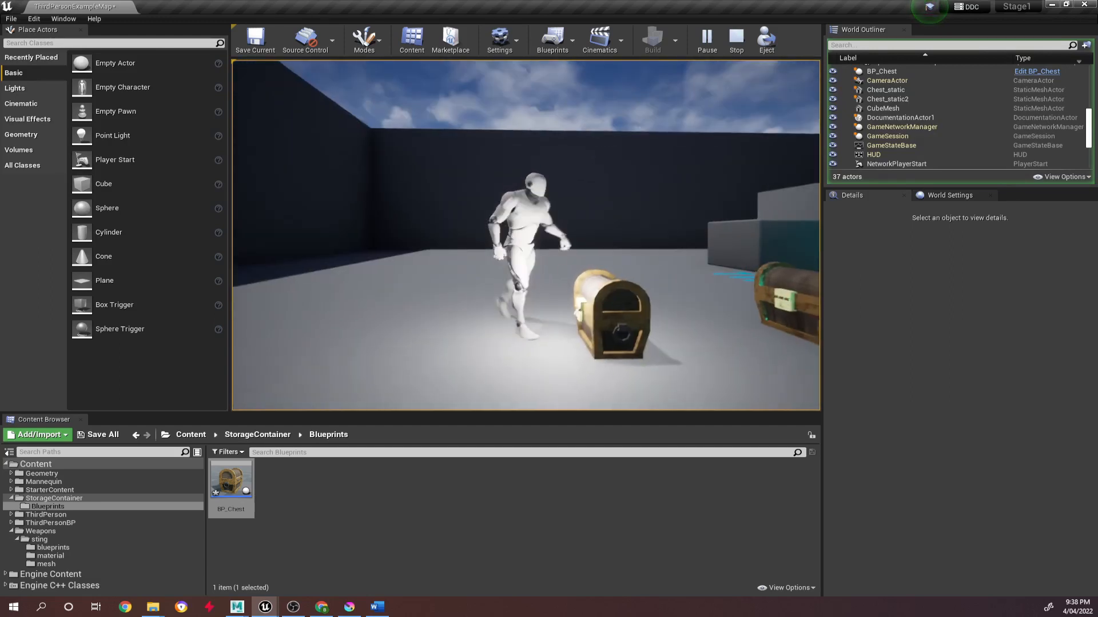
key(a)
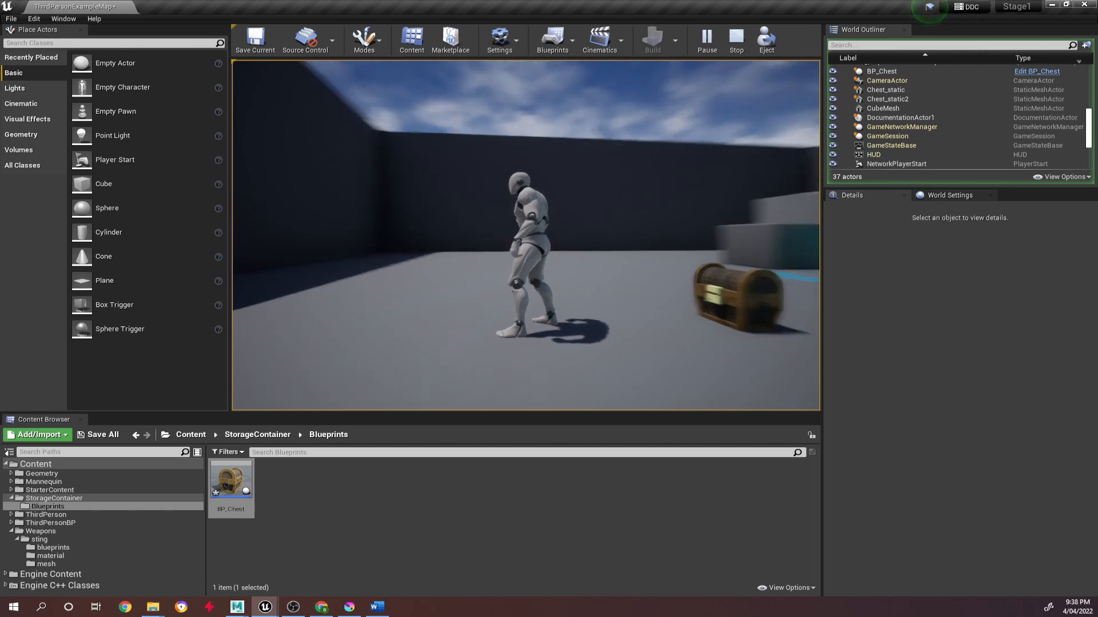
key(Escape)
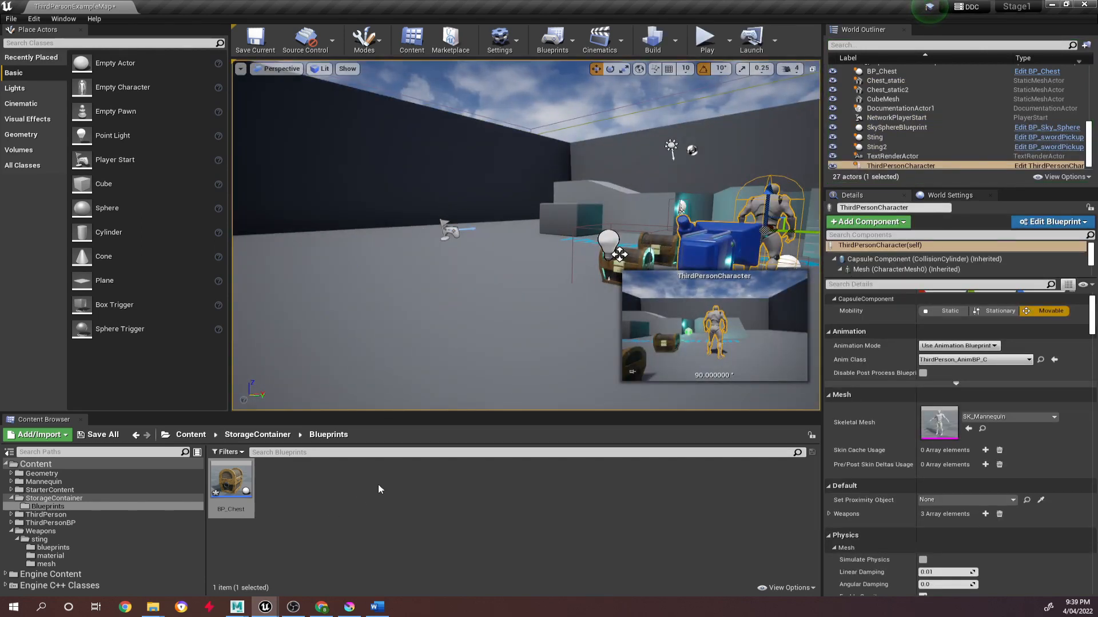
Play the level again, walk the character to the Sting sword, pick it up and end the session.
click(705, 39)
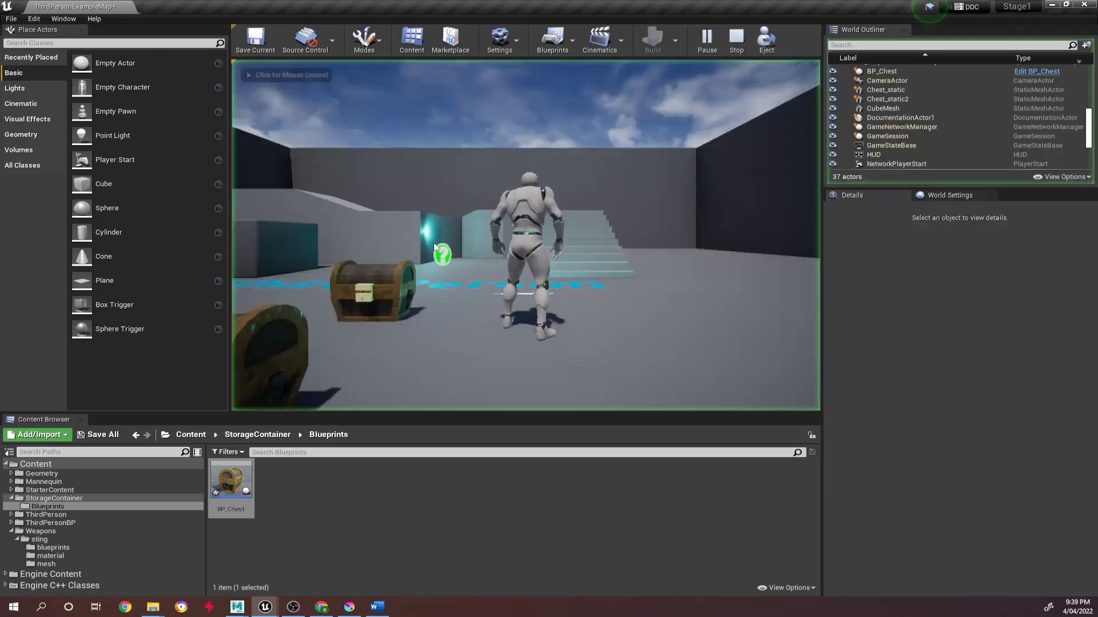
key(w)
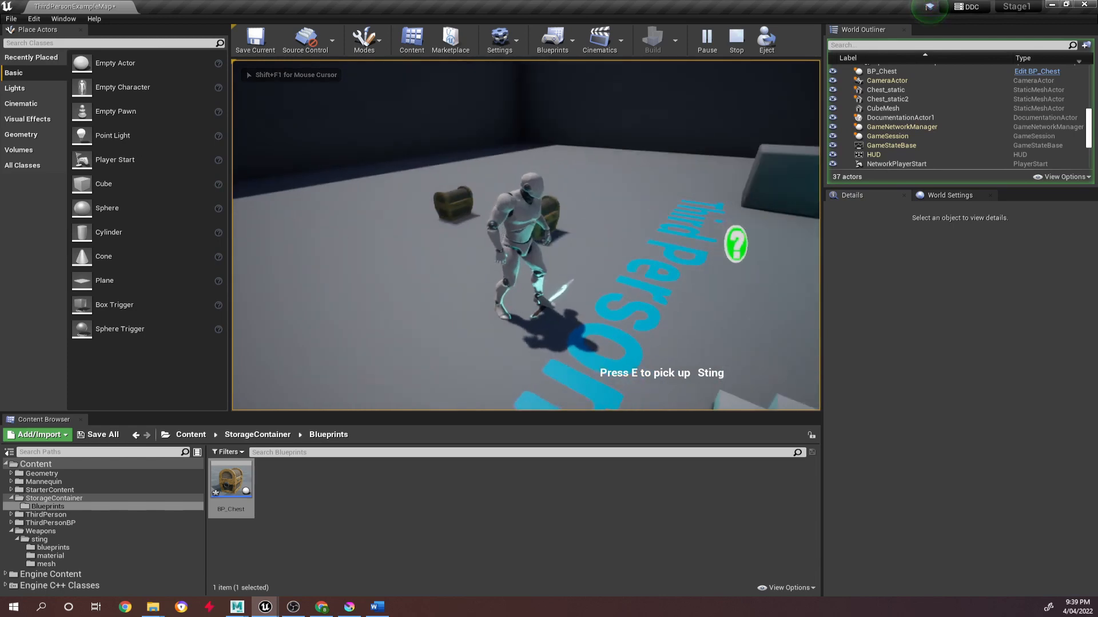
key(e)
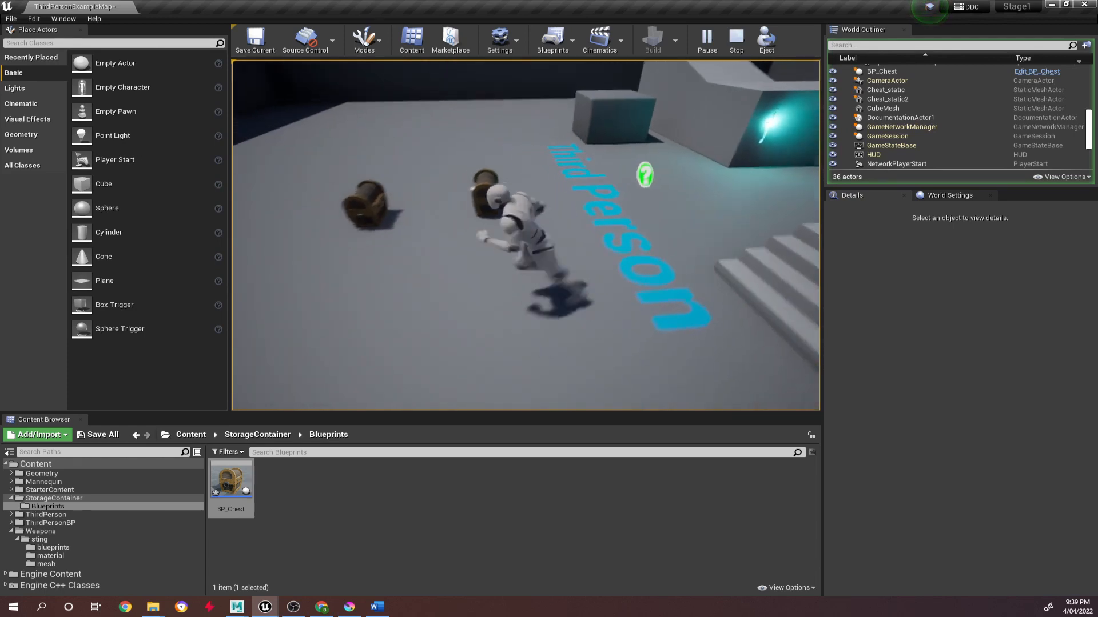
key(Escape)
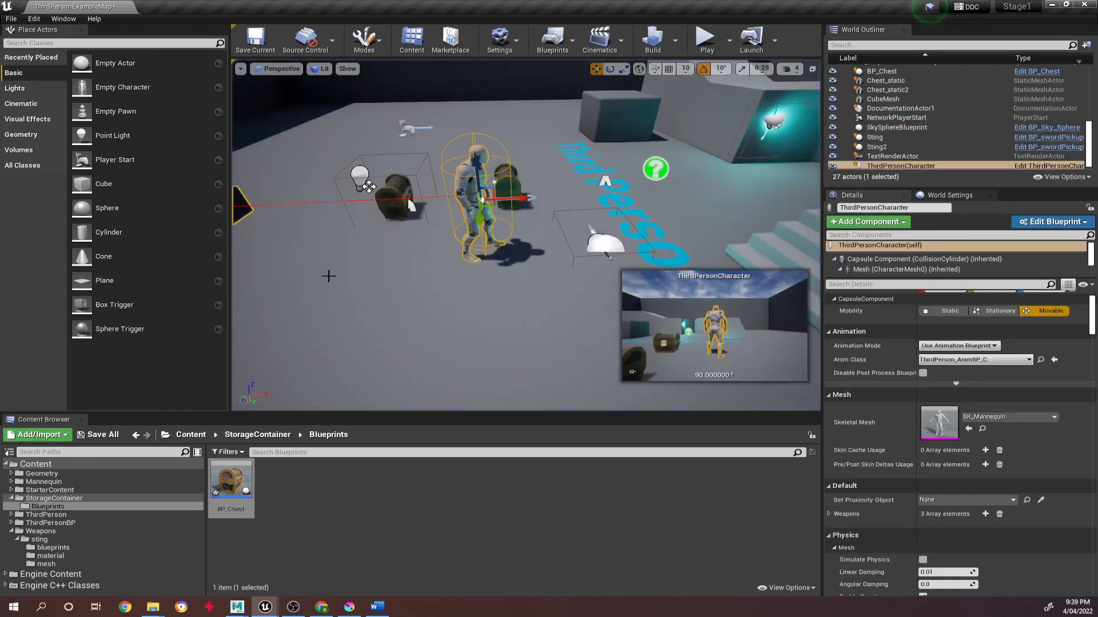
Reopen BP_Chest's Event Graph and undo the broken execution links between the cast nodes and both Set Intensity nodes.
right_drag(328, 276, 339, 272)
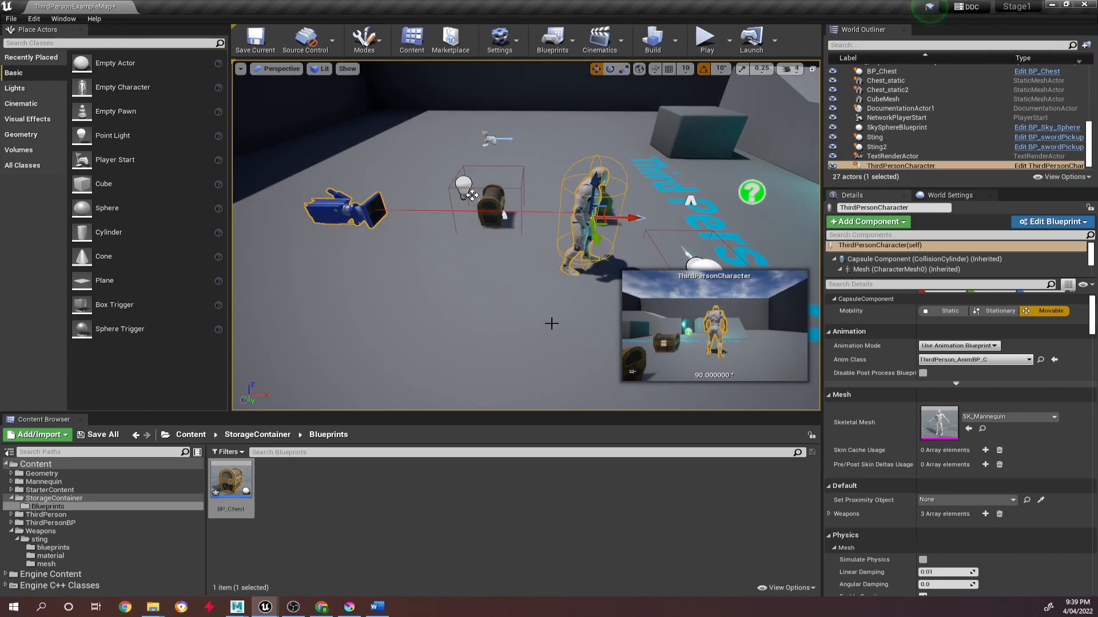
click(248, 478)
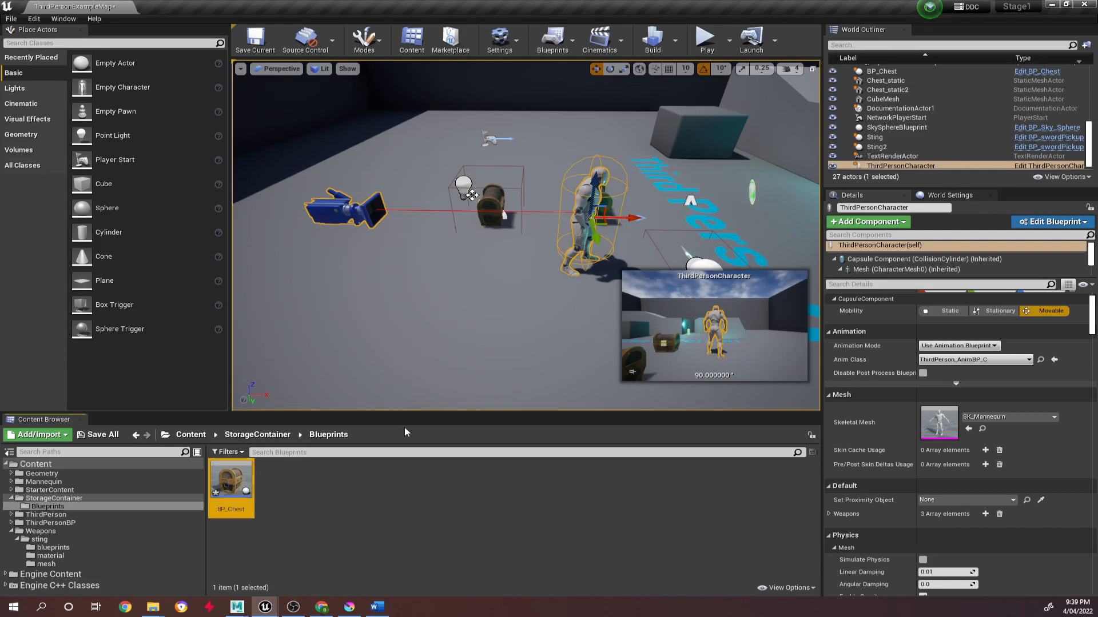
double_click(220, 476)
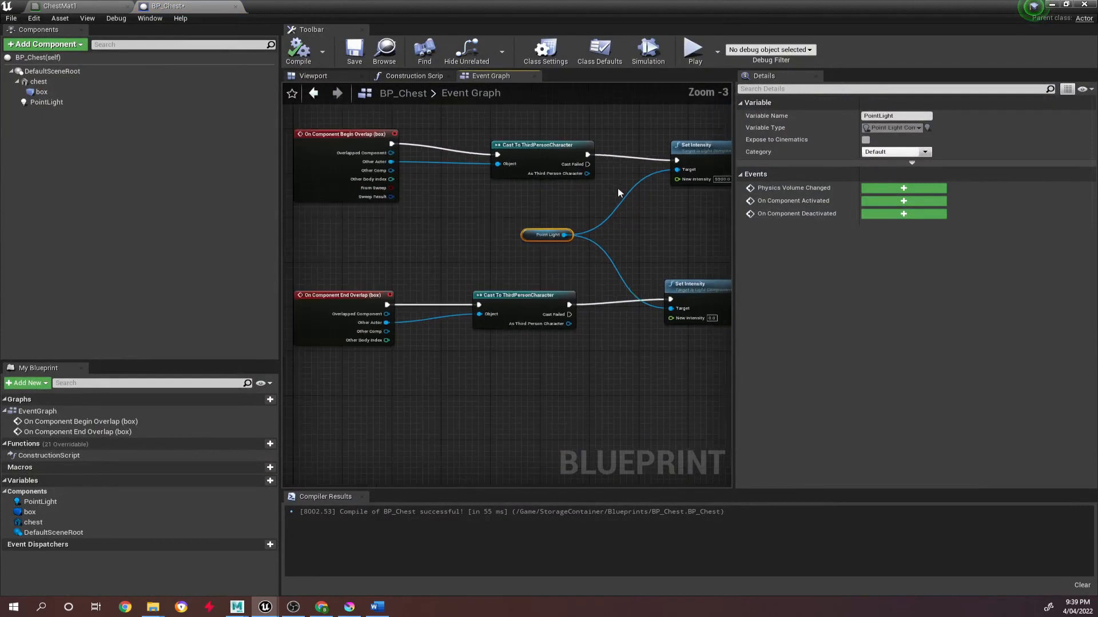
scroll(618, 187, down, 1)
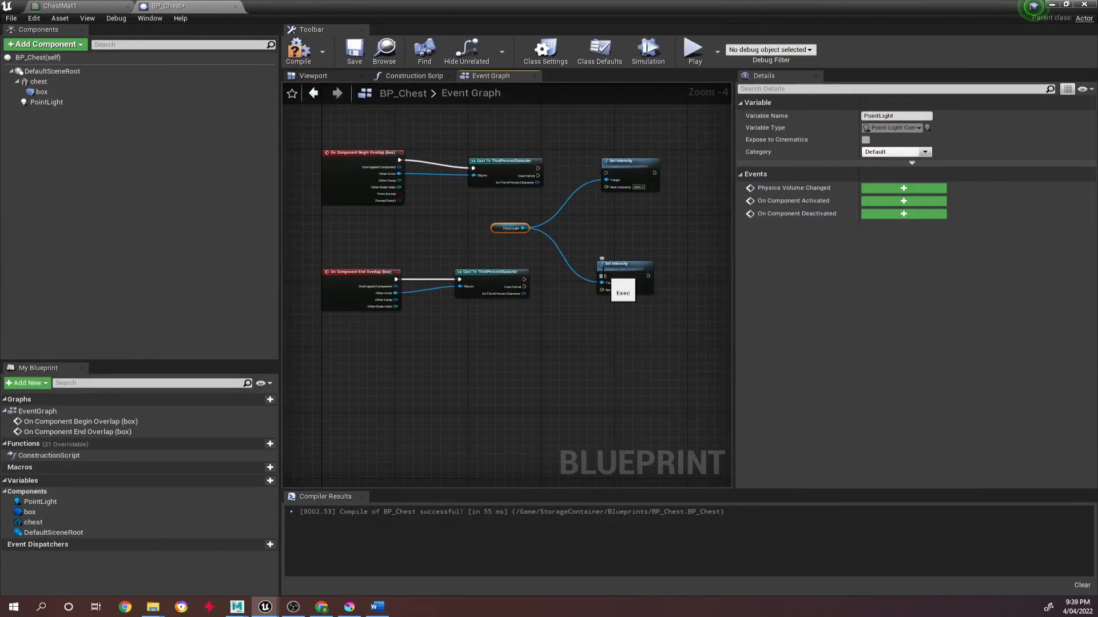
key(ctrl+z)
key(ctrl+z)
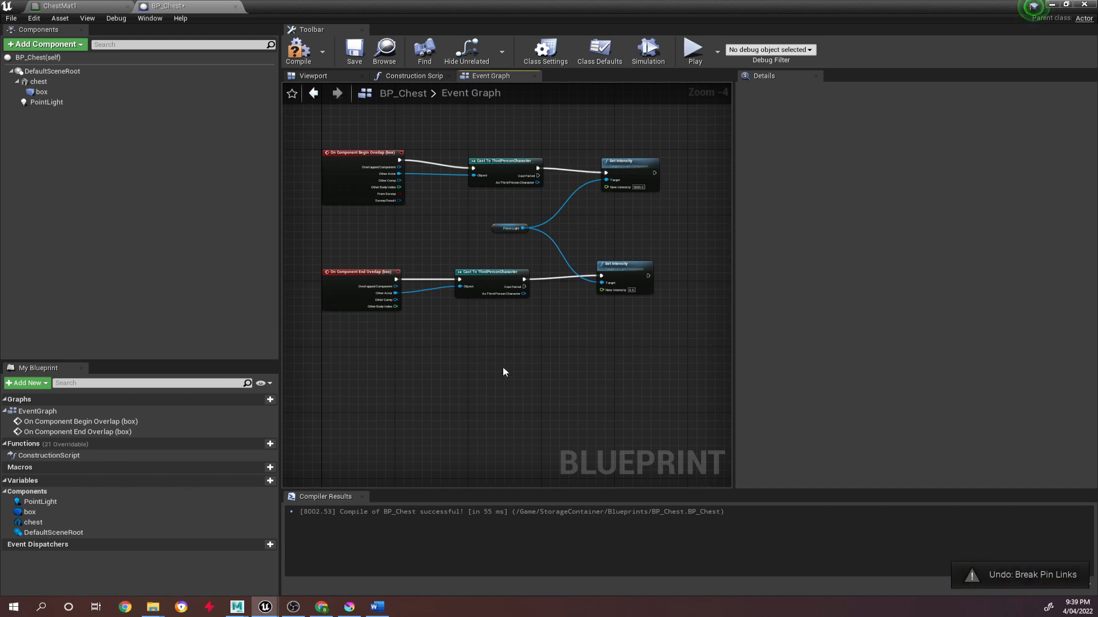
Add an Enable Input node from the execution output of the begin overlap branch's Set Intensity node.
right_drag(615, 222, 479, 220)
drag(518, 172, 584, 167)
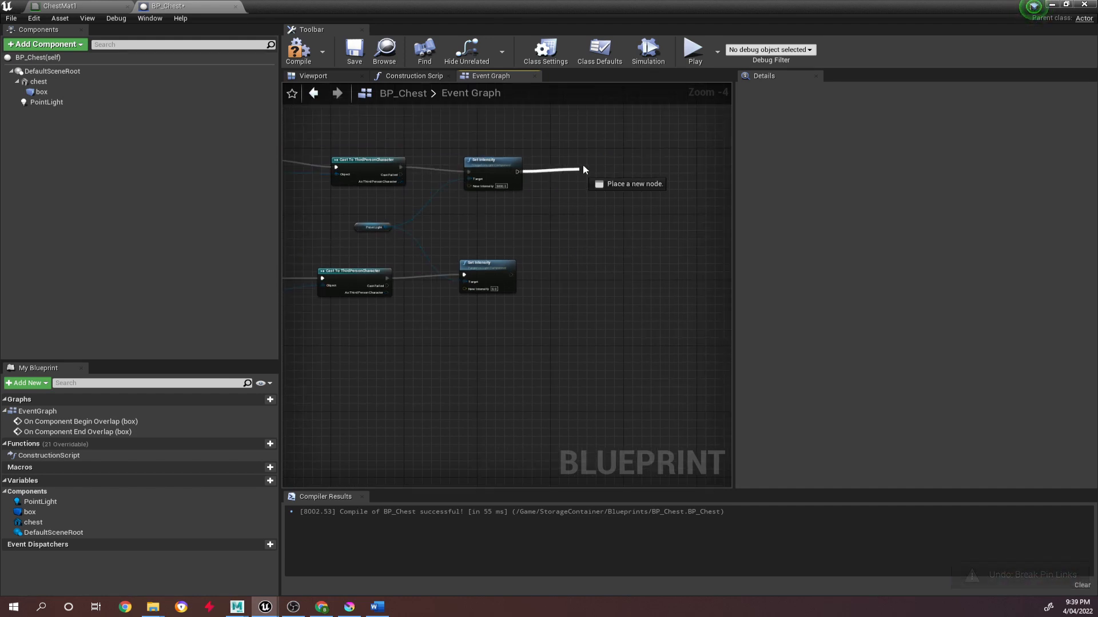
text(enable inp)
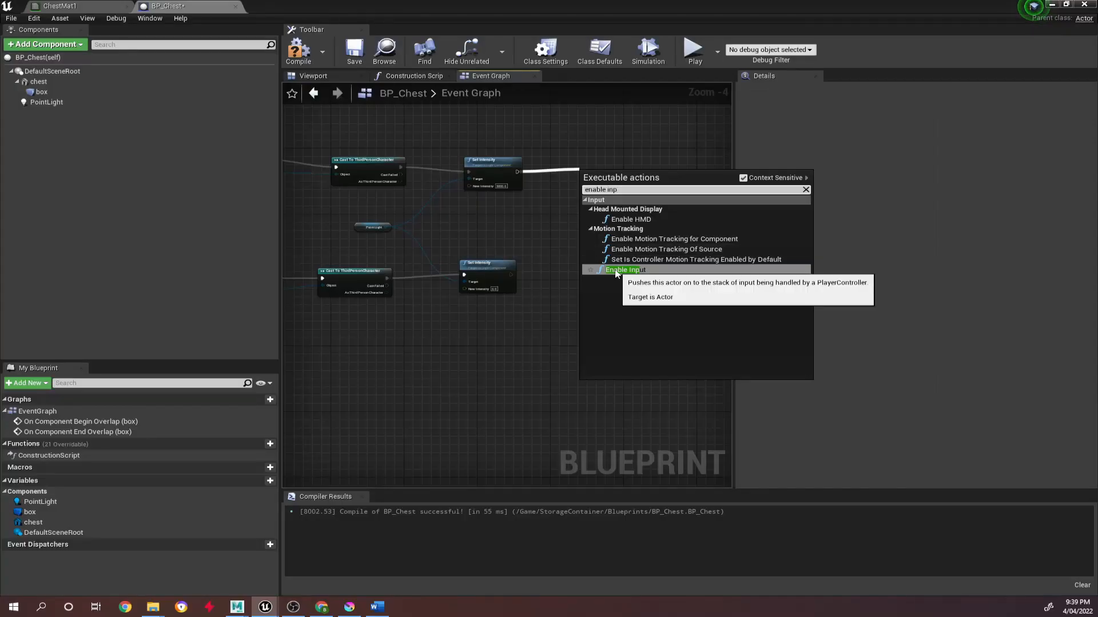
click(461, 340)
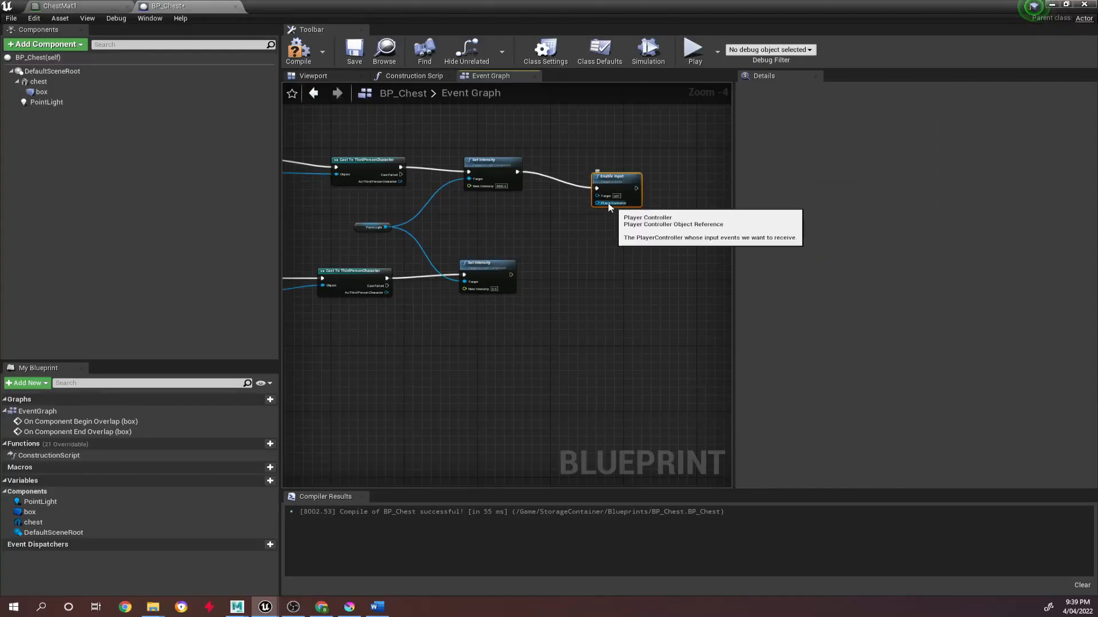
Feed Enable Input's Player Controller from a new Get Player Controller node placed between the two branches, and move Enable Input up.
scroll(589, 246, up, 3)
scroll(590, 249, up, 1)
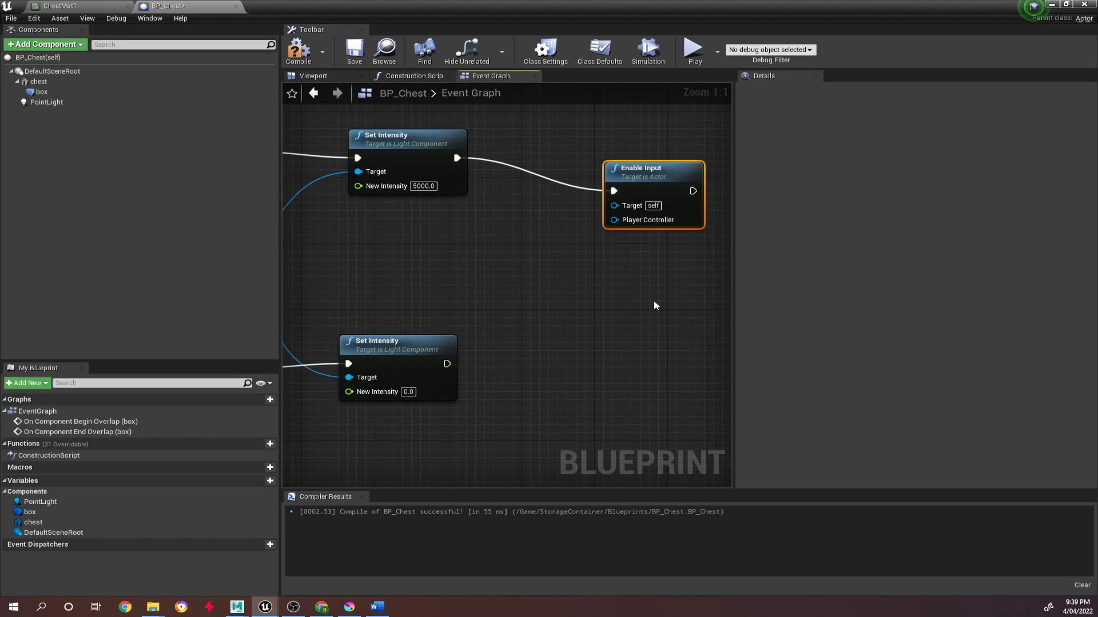
right_drag(474, 297, 620, 180)
scroll(485, 329, down, 5)
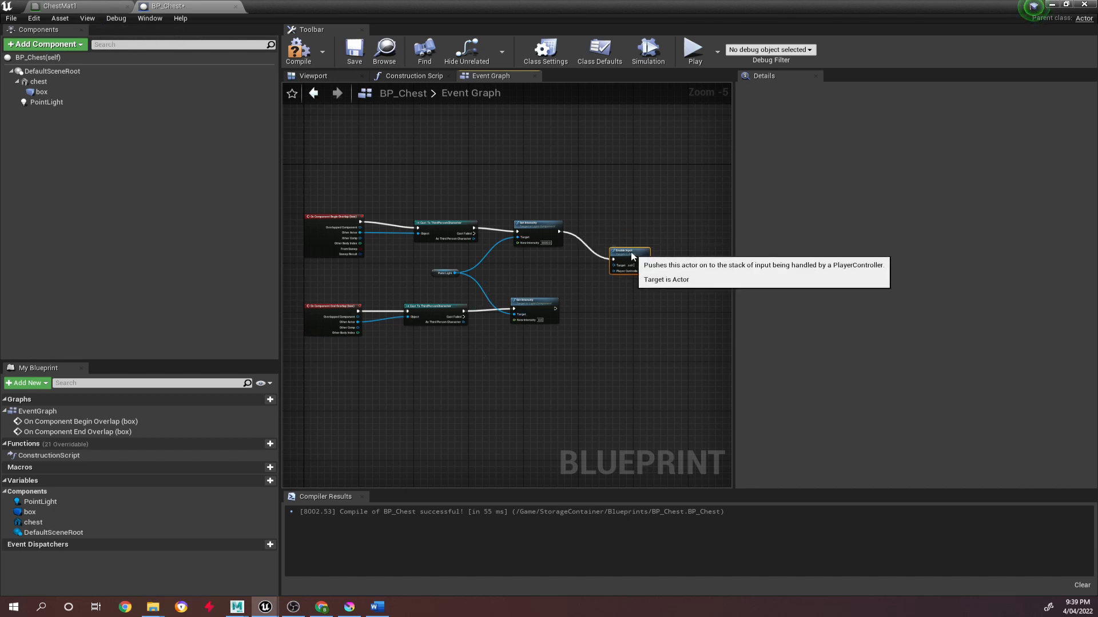
scroll(638, 263, up, 4)
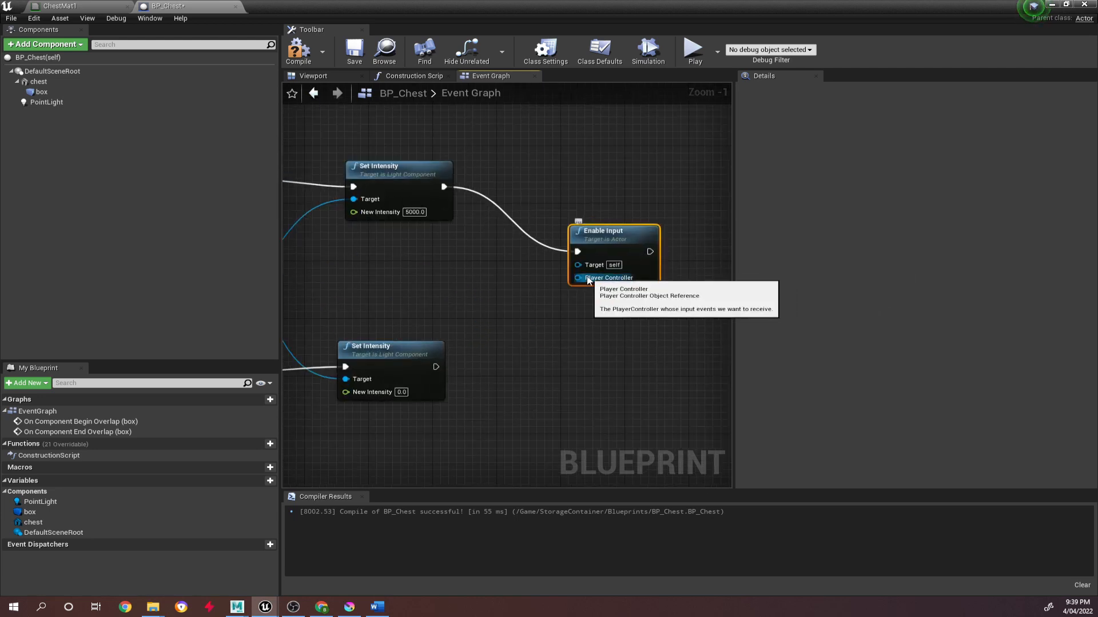
drag(590, 280, 469, 273)
text(p)
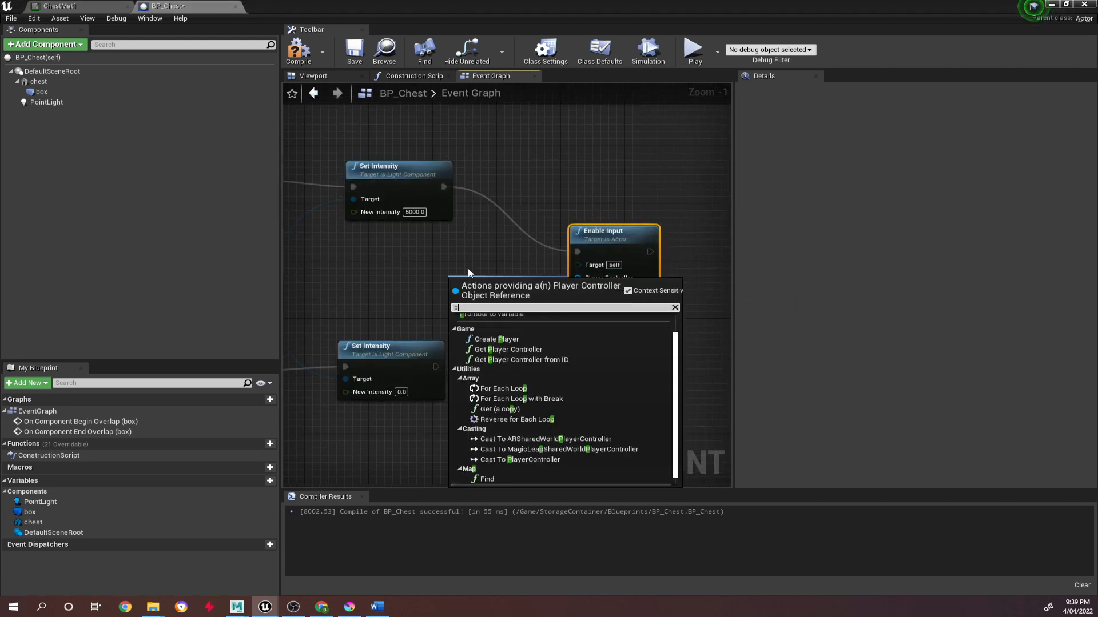
text(layer con)
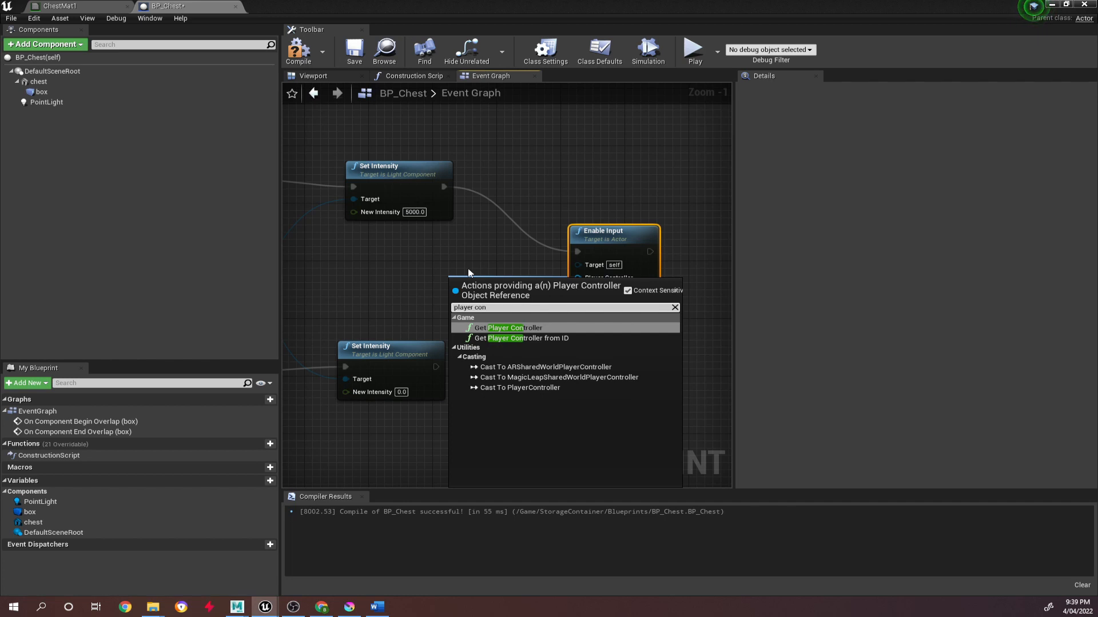
click(506, 328)
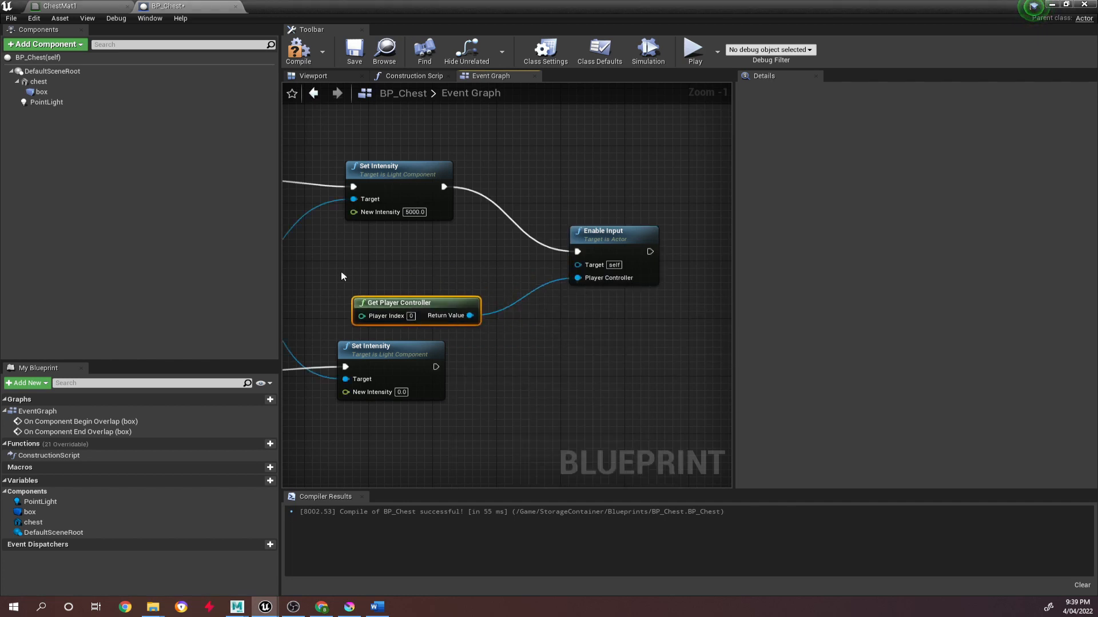
drag(432, 302, 441, 287)
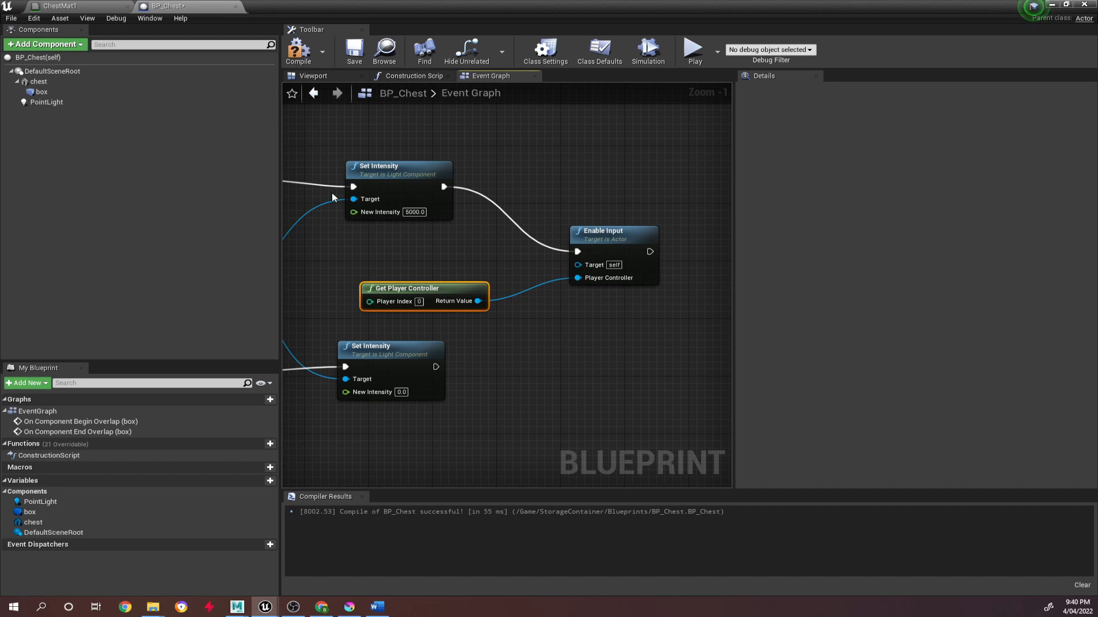
drag(458, 287, 458, 273)
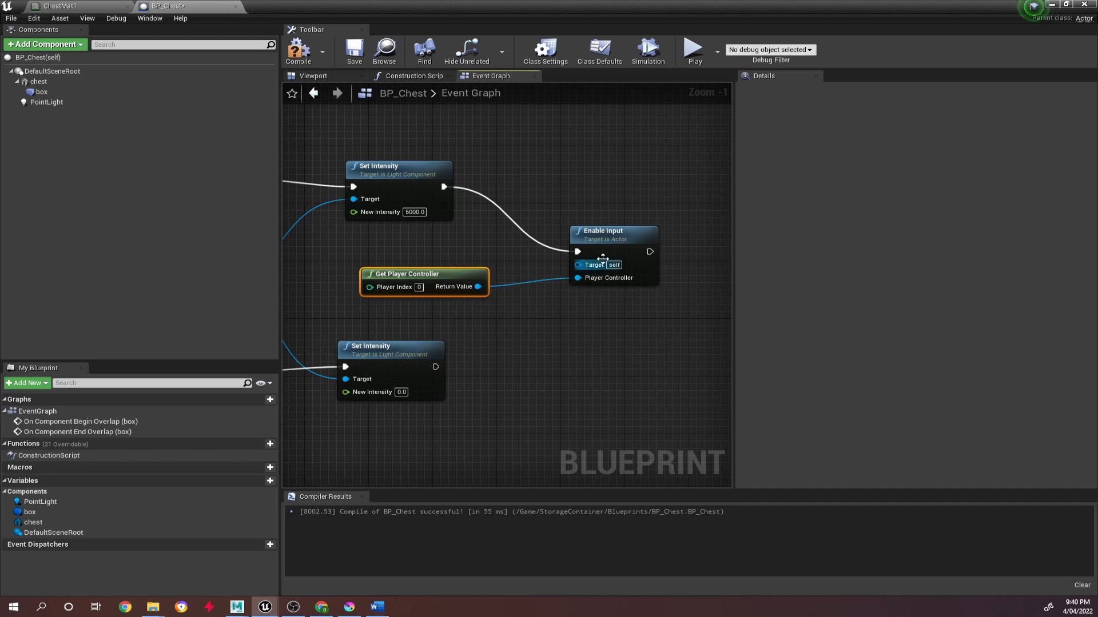
drag(609, 238, 595, 201)
Add a Disable Input node and connect it to Get Player Controller and the end overlap branch's Set Intensity execution output.
right_click(560, 342)
text(d)
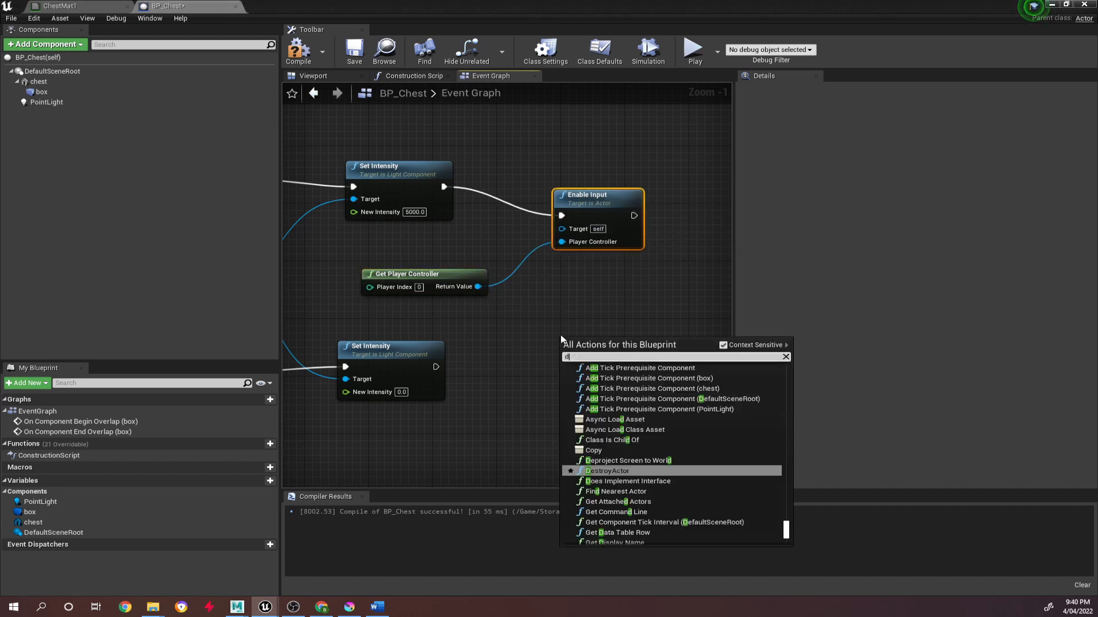
text(isable)
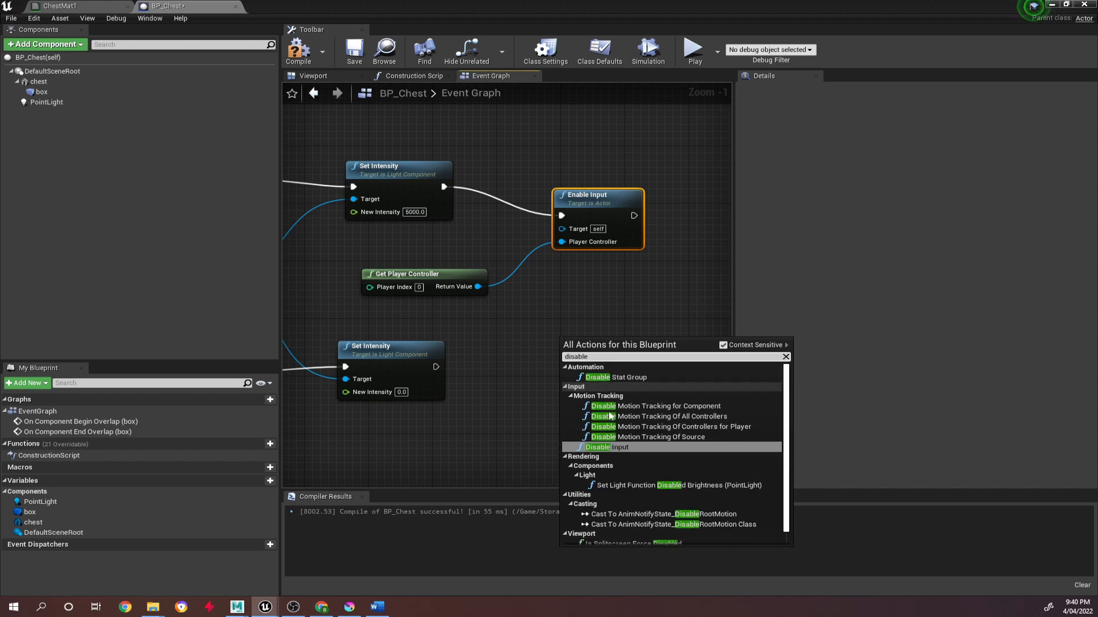
click(606, 447)
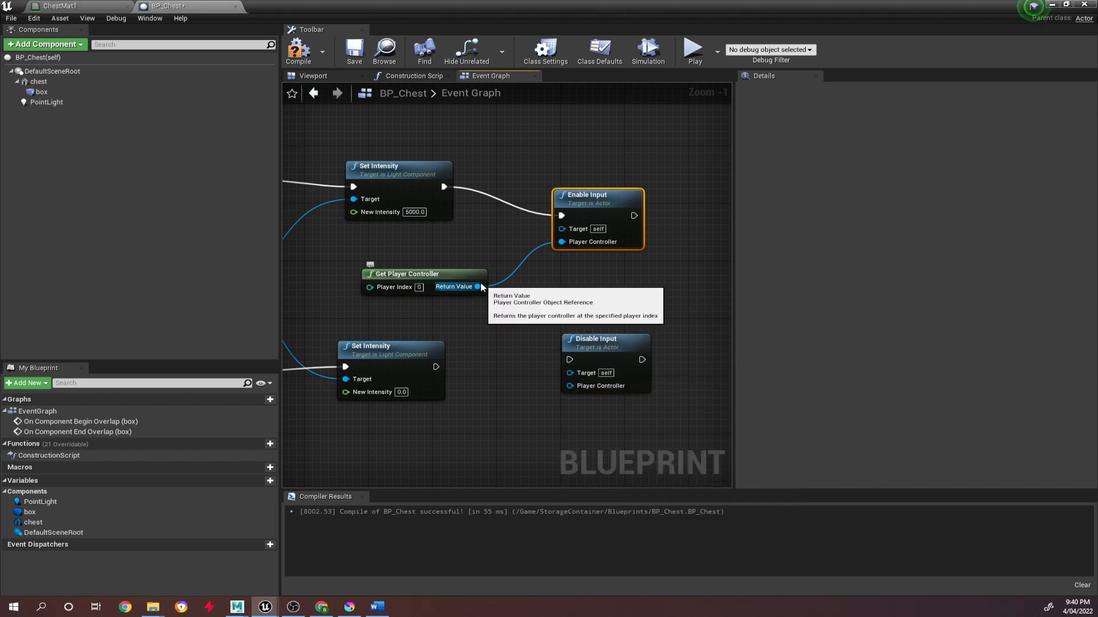
drag(478, 287, 436, 367)
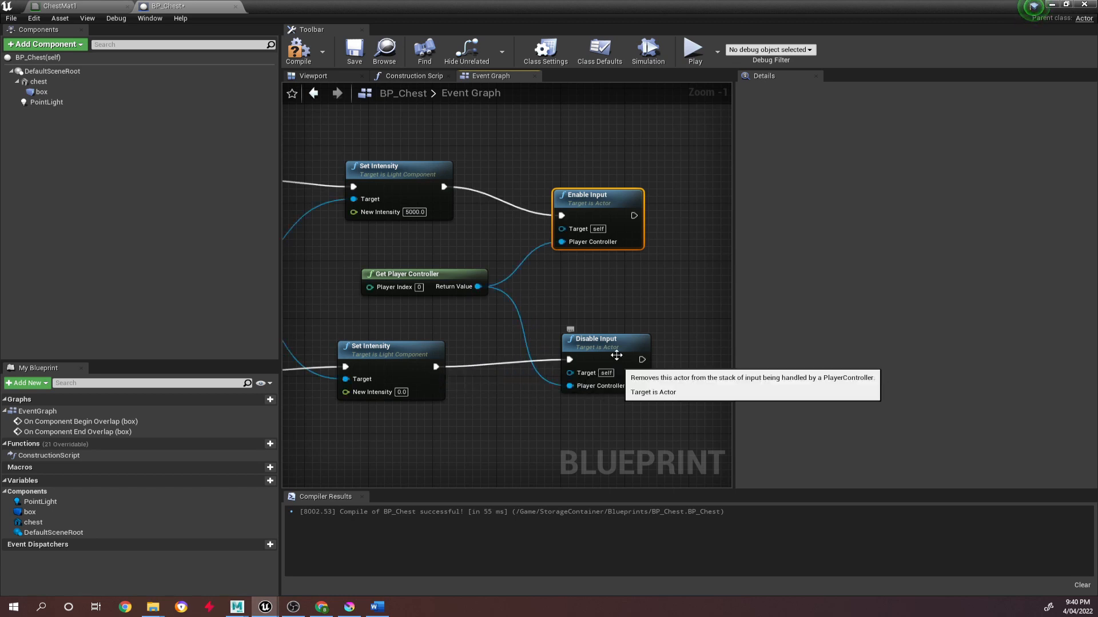
Compile the BP_Chest Blueprint.
click(298, 50)
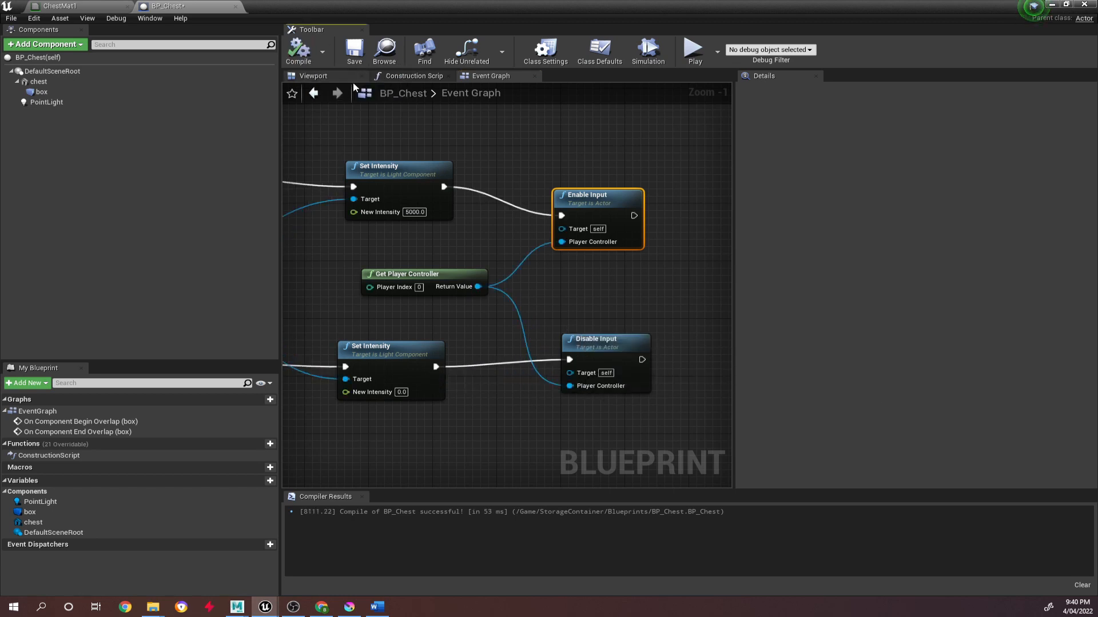
right_drag(380, 346, 530, 272)
scroll(530, 275, down, 3)
right_drag(515, 321, 564, 291)
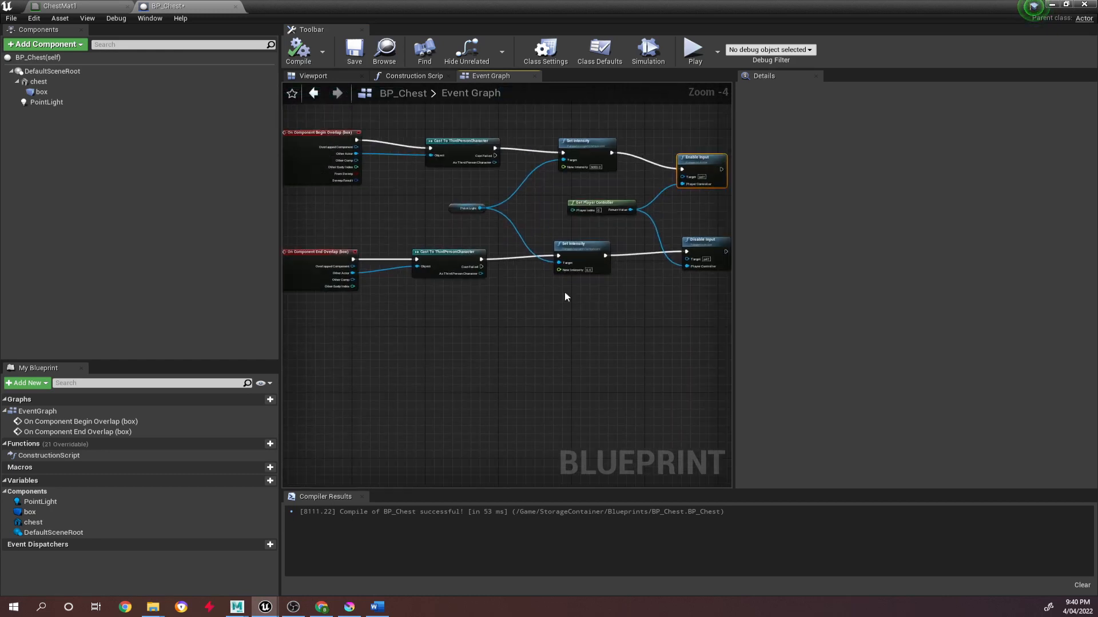
Add a Q keyboard event node to the Event Graph below the end overlap branch.
right_drag(363, 355, 399, 333)
right_click(384, 349)
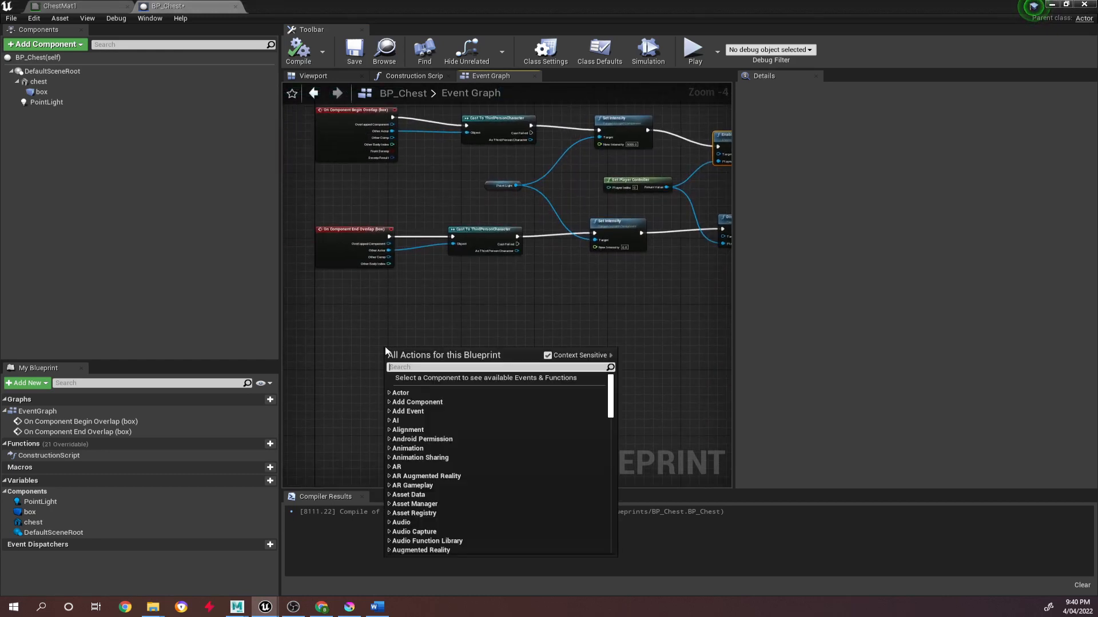
text(e)
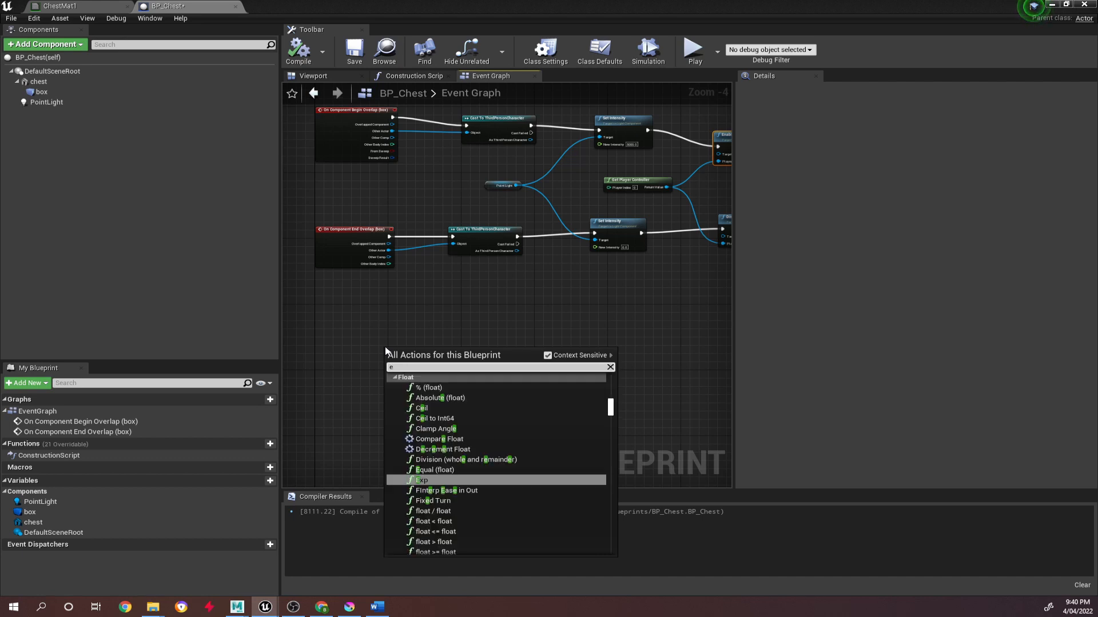
text( k)
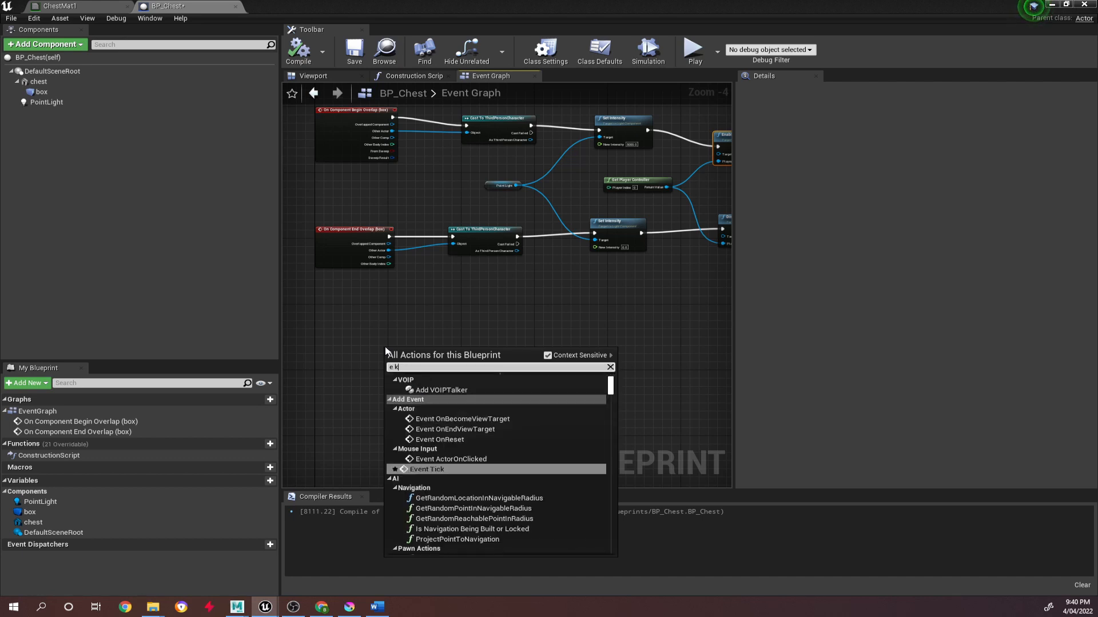
text(ey)
scroll(530, 409, up, 10)
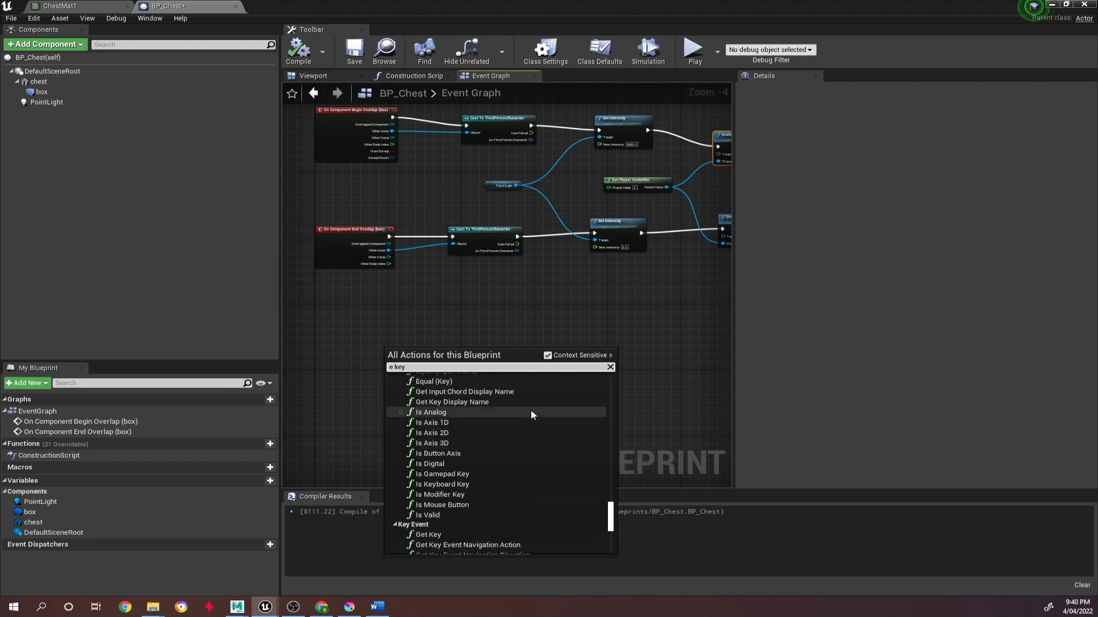
scroll(522, 417, down, 3)
scroll(512, 426, up, 5)
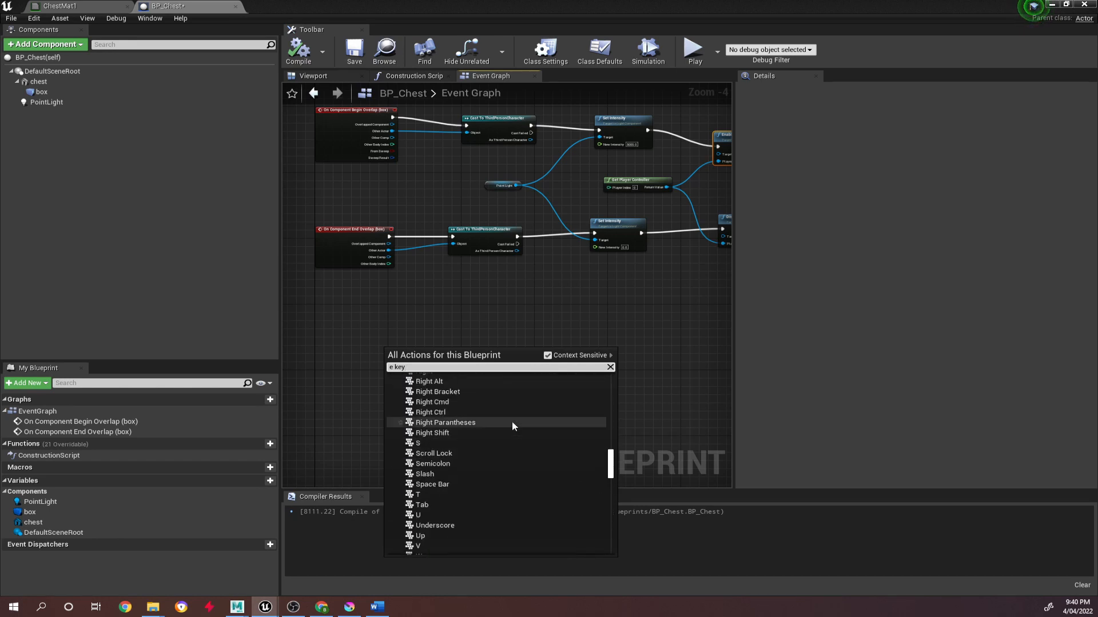
click(421, 439)
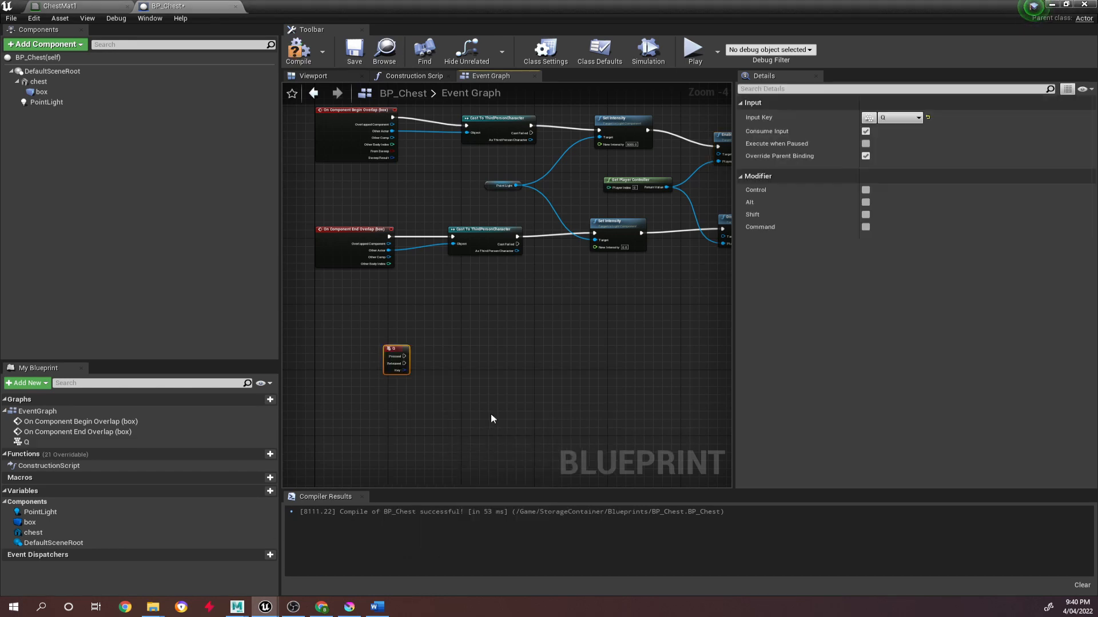
Change the keyboard event node's Input Key to E.
click(900, 118)
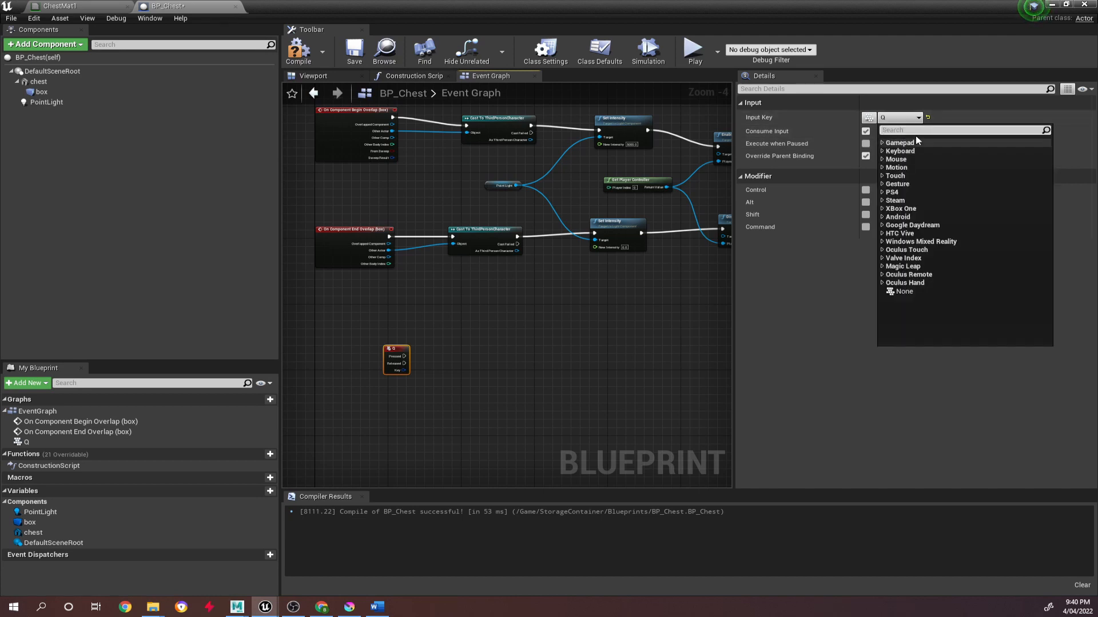
text(e key)
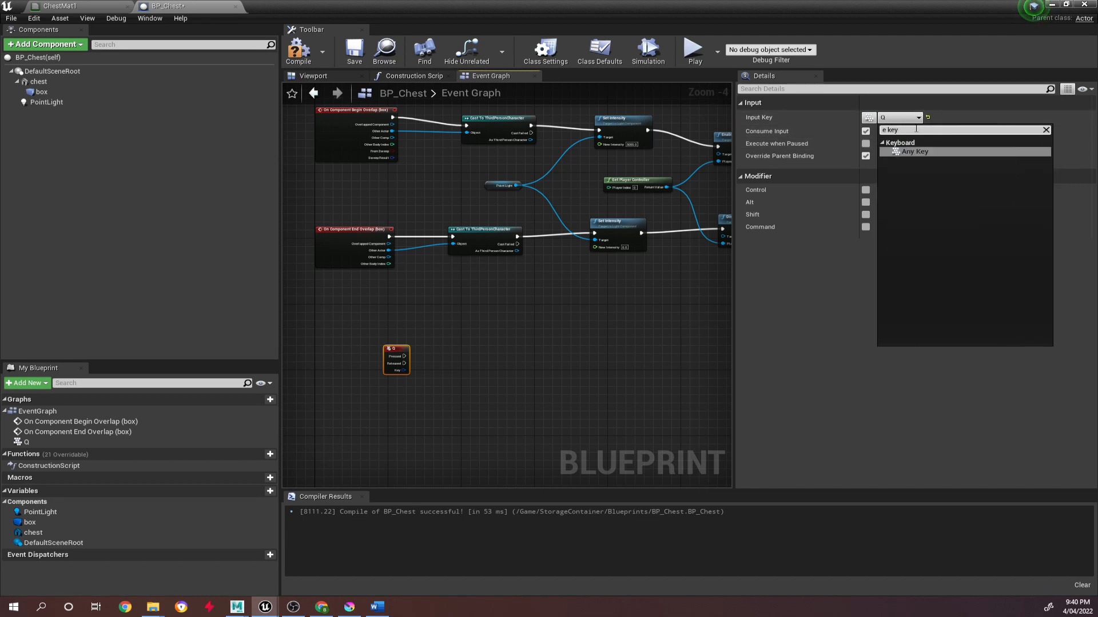
drag(887, 130, 842, 122)
key(BackSpace)
text(-=)
key(BackSpace)
key(BackSpace)
key(BackSpace)
key(BackSpace)
key(BackSpace)
key(BackSpace)
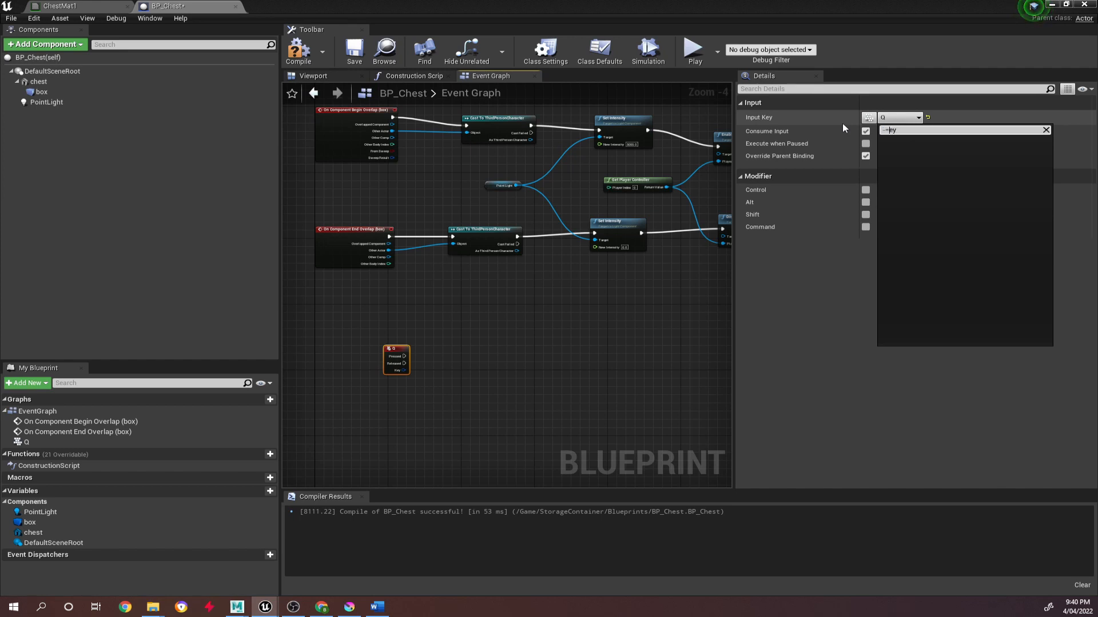
text(E)
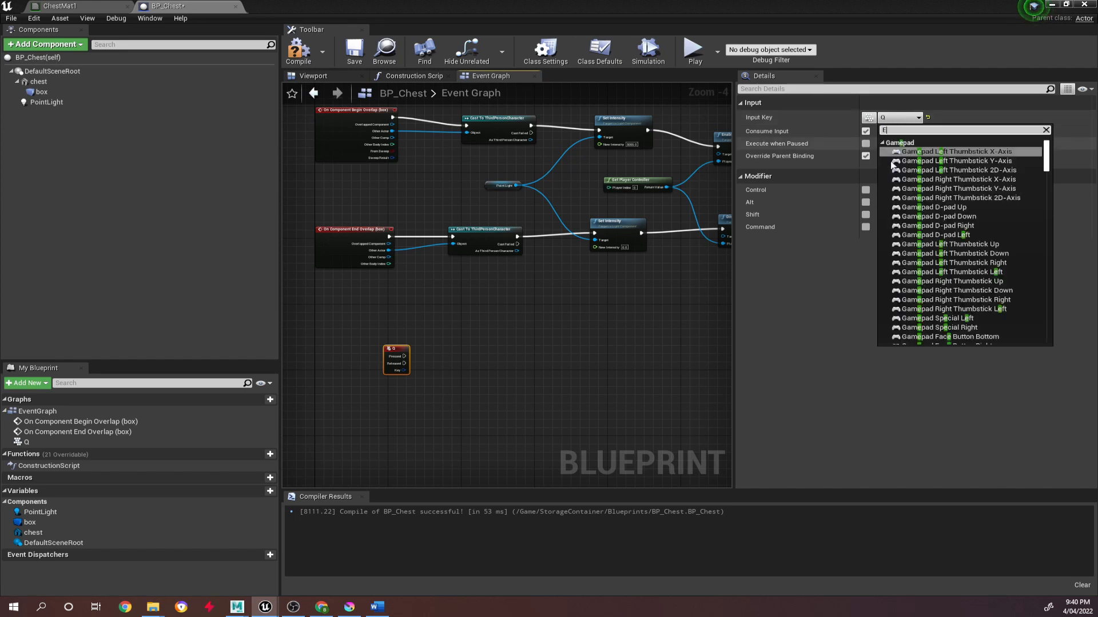
scroll(935, 243, down, 10)
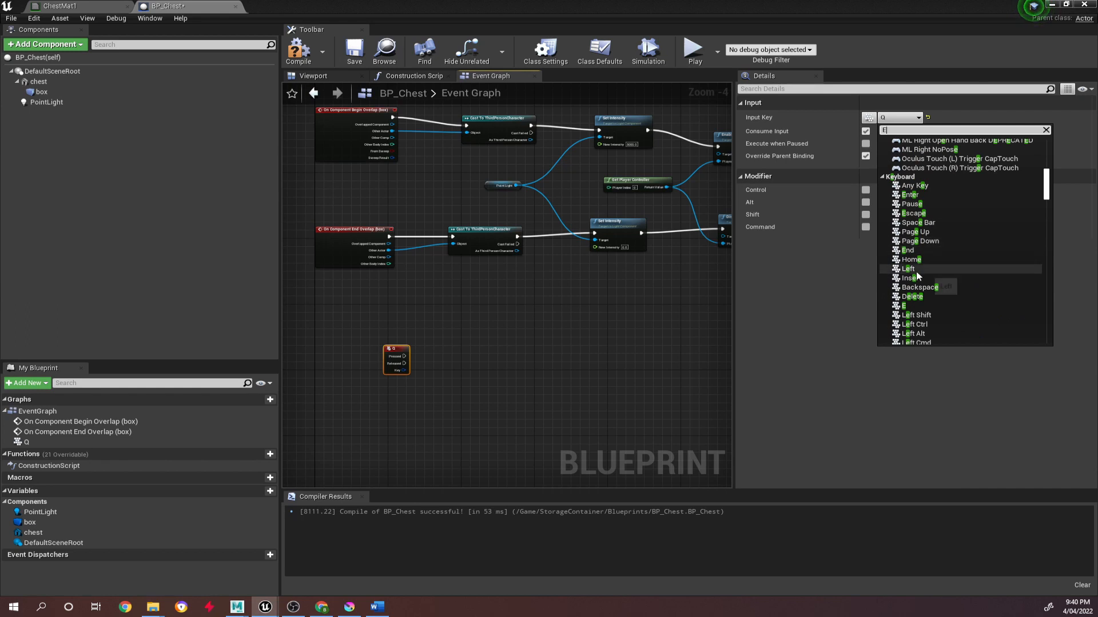
click(904, 306)
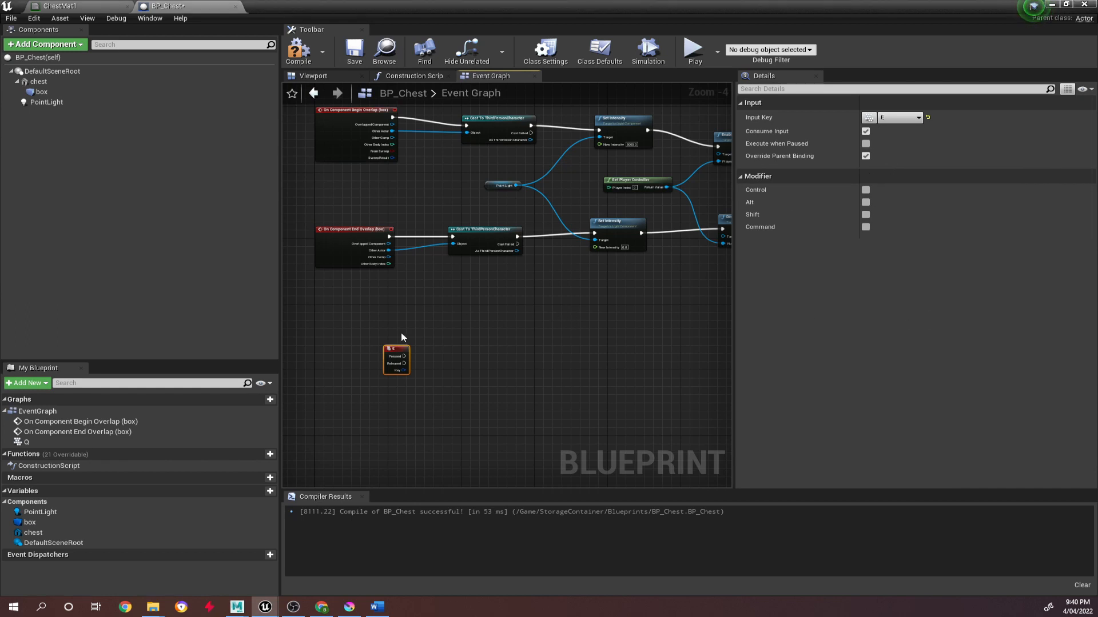
Add a DestroyActor node from the E event's Pressed output and compile the BP_Chest Blueprint.
scroll(411, 366, up, 3)
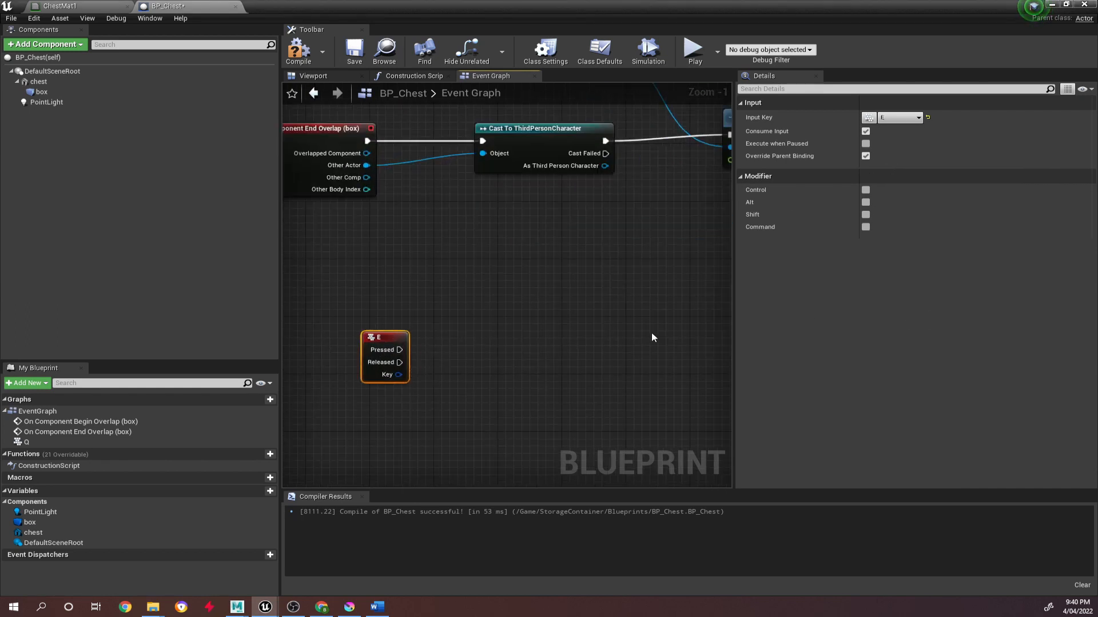
right_drag(634, 360, 494, 319)
scroll(493, 319, down, 3)
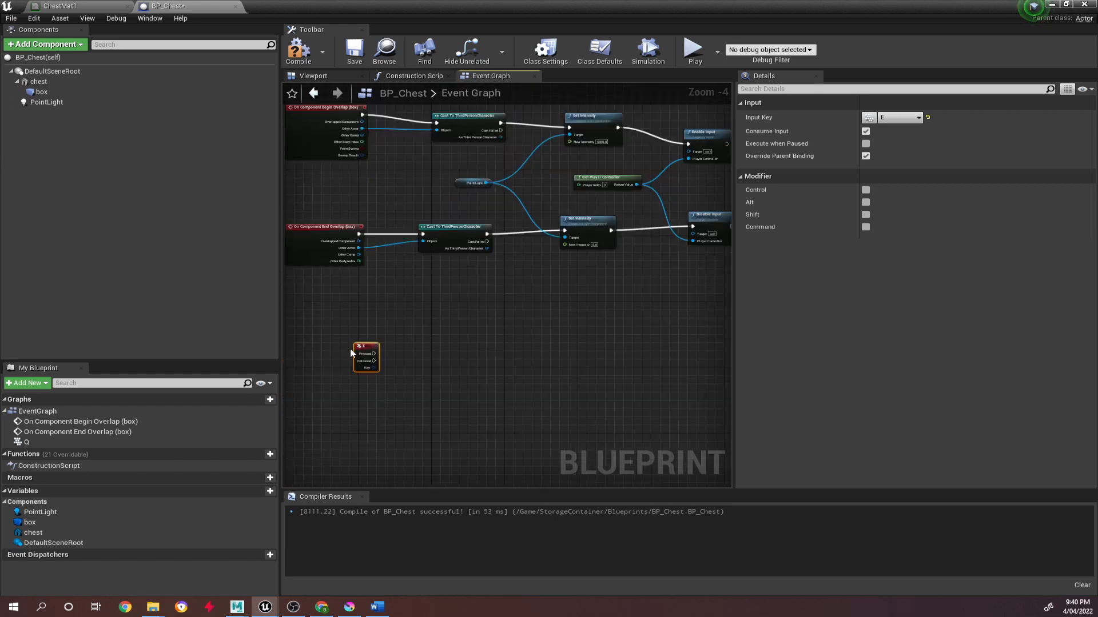
drag(374, 353, 466, 350)
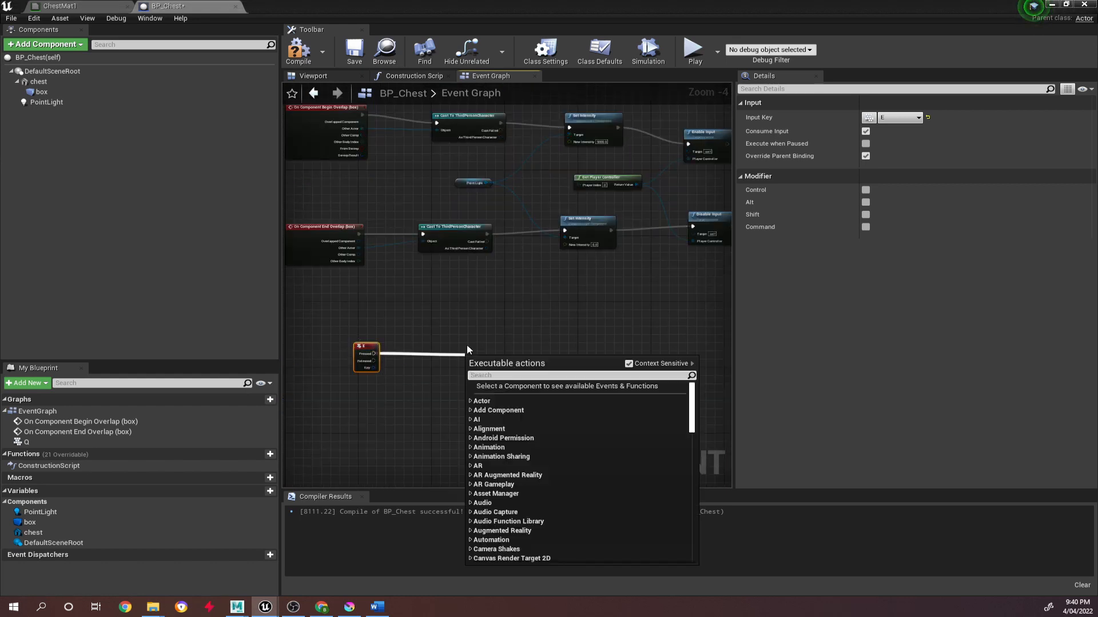
text(destroy )
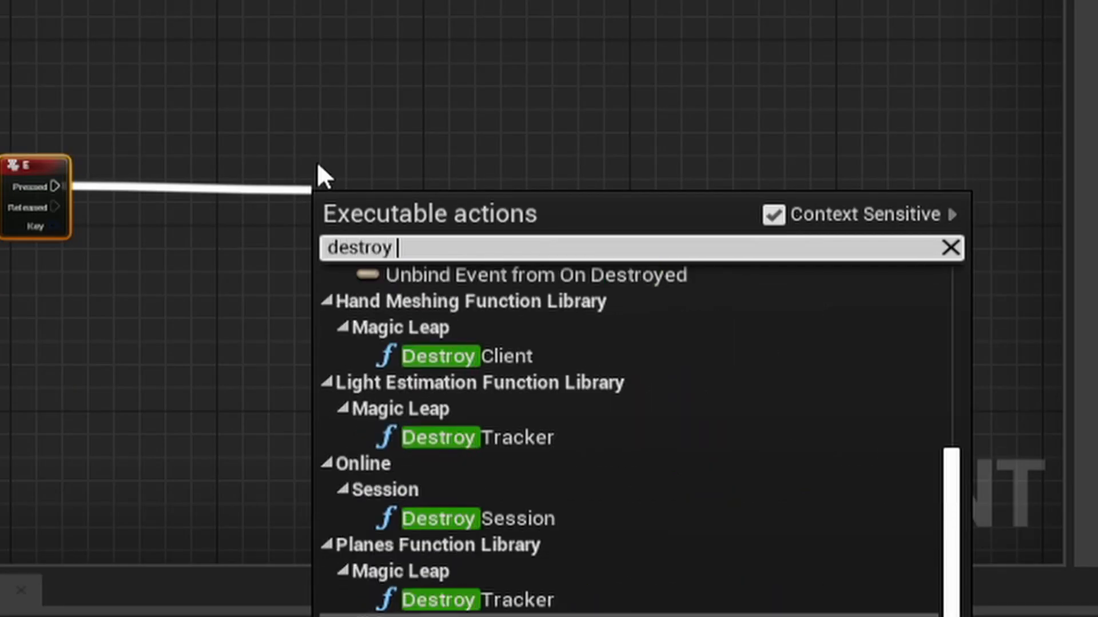
text(actor)
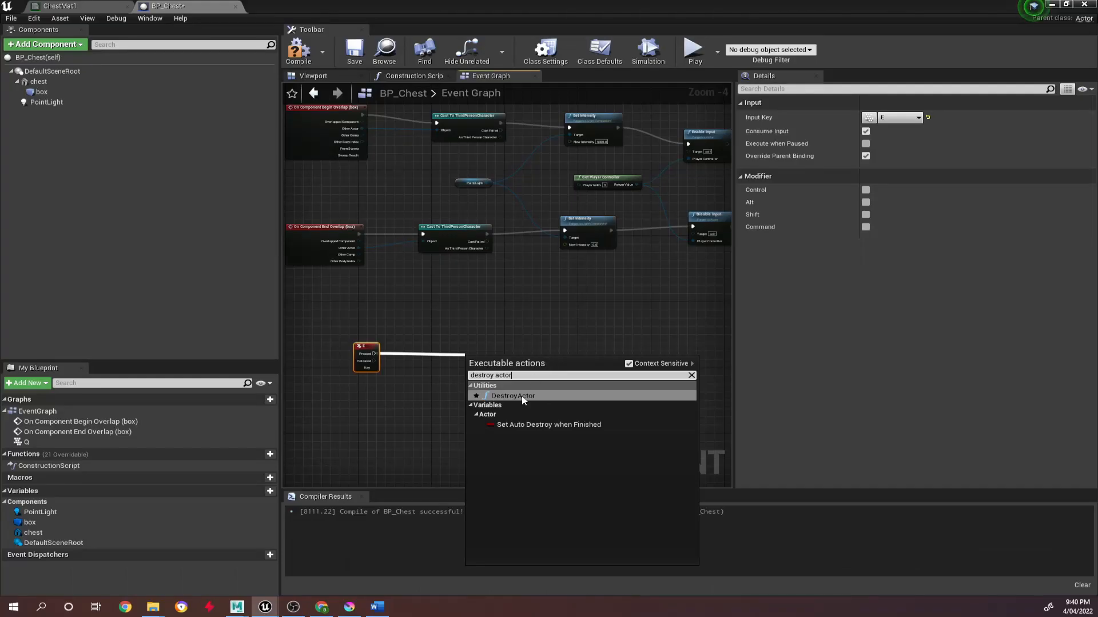
click(522, 397)
click(298, 50)
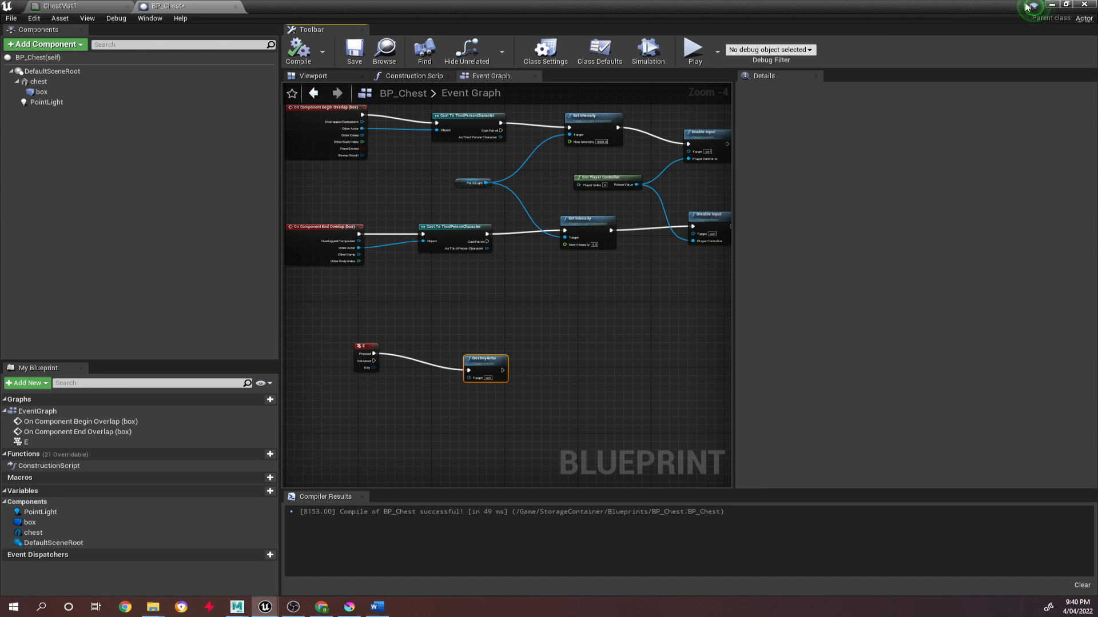
Play the level from the main editor and test destroying BP_Chest with the character beside it.
click(1050, 5)
click(707, 39)
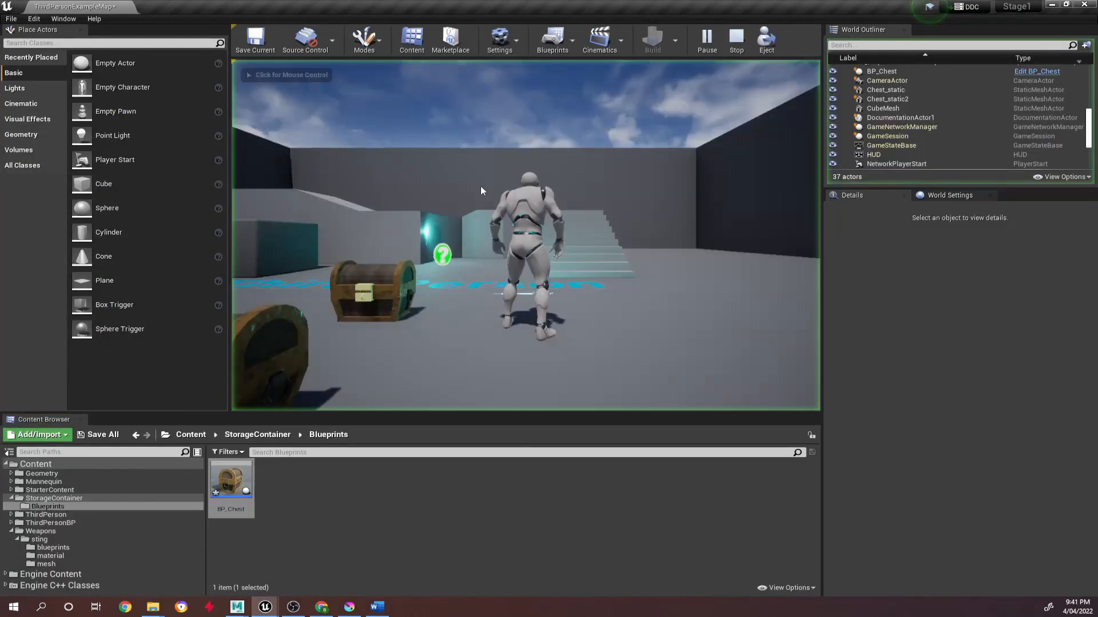
key(s)
key(w)
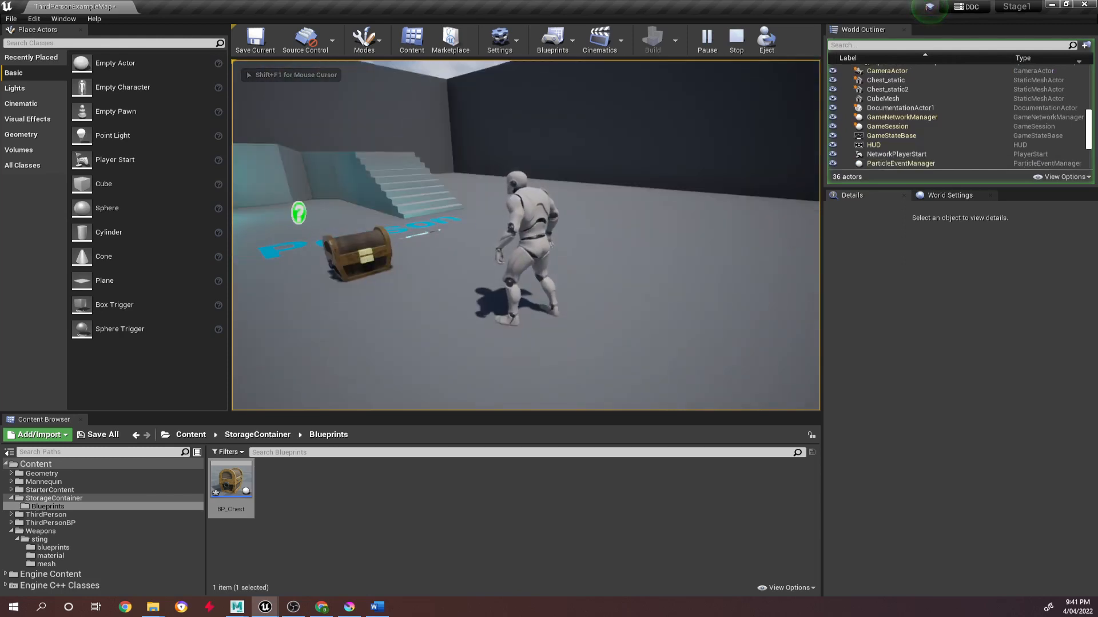
Run the character to the Sting sword and test picking it up, dropping it and picking it up again.
key(w)
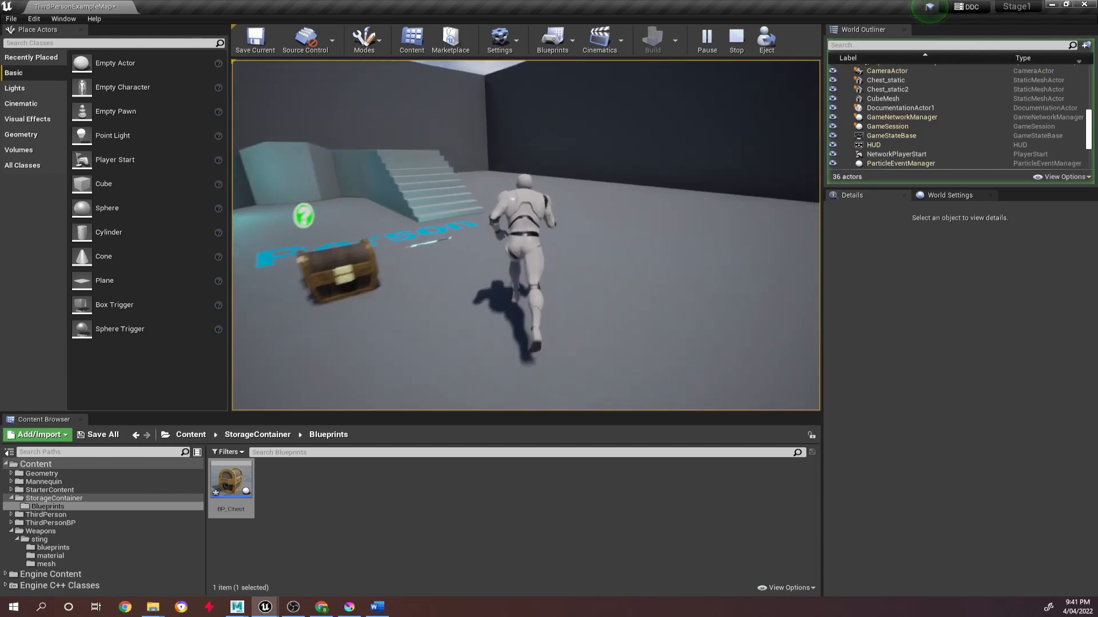
key(w)
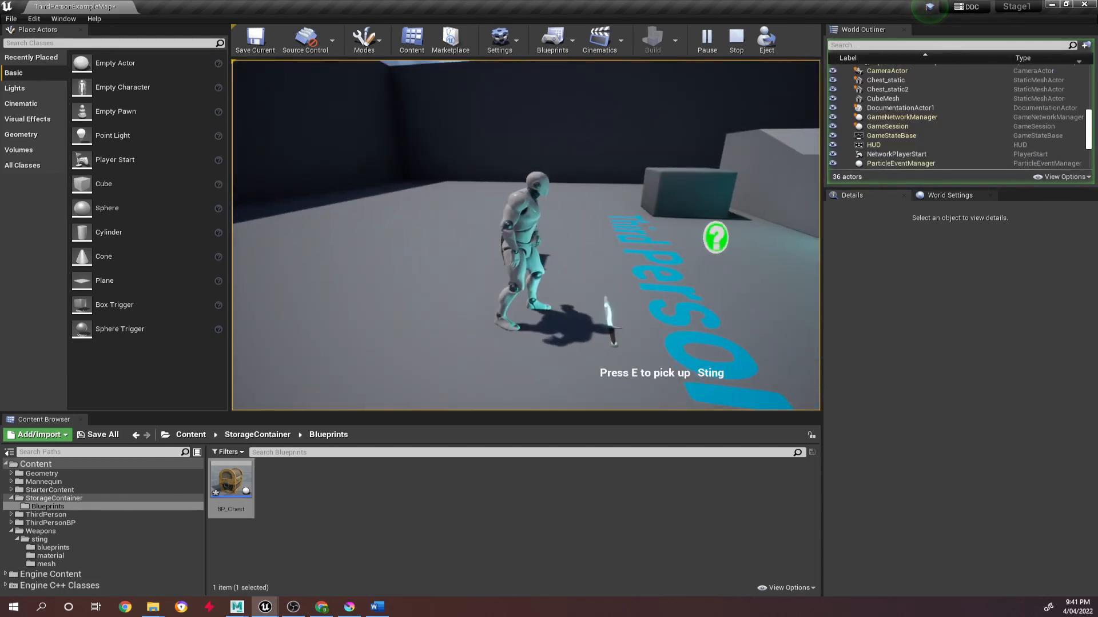
key(e)
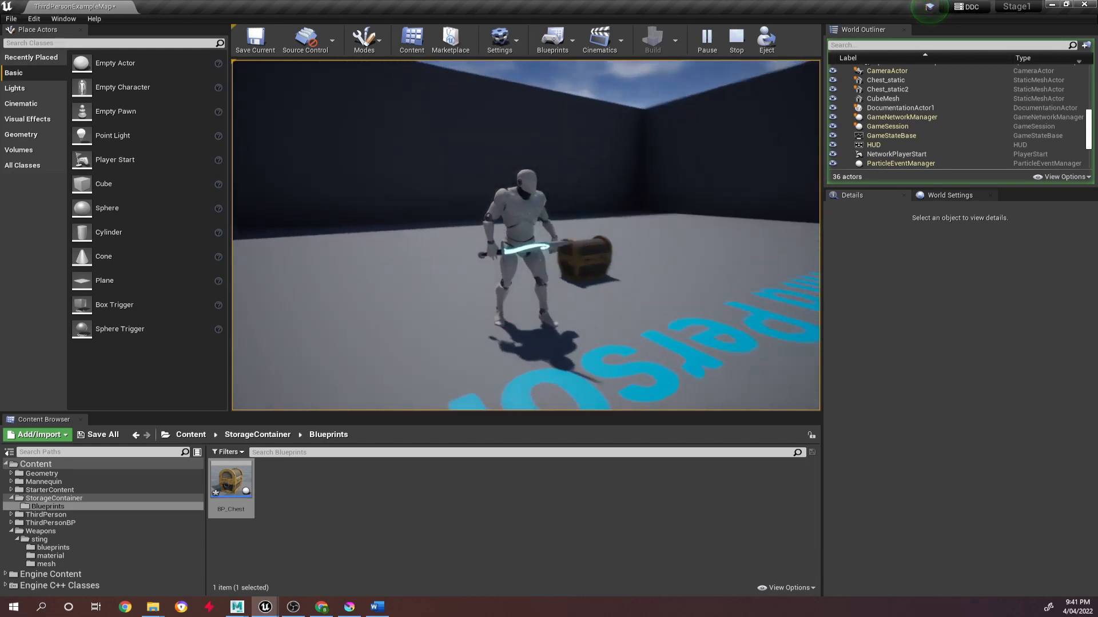
key(d)
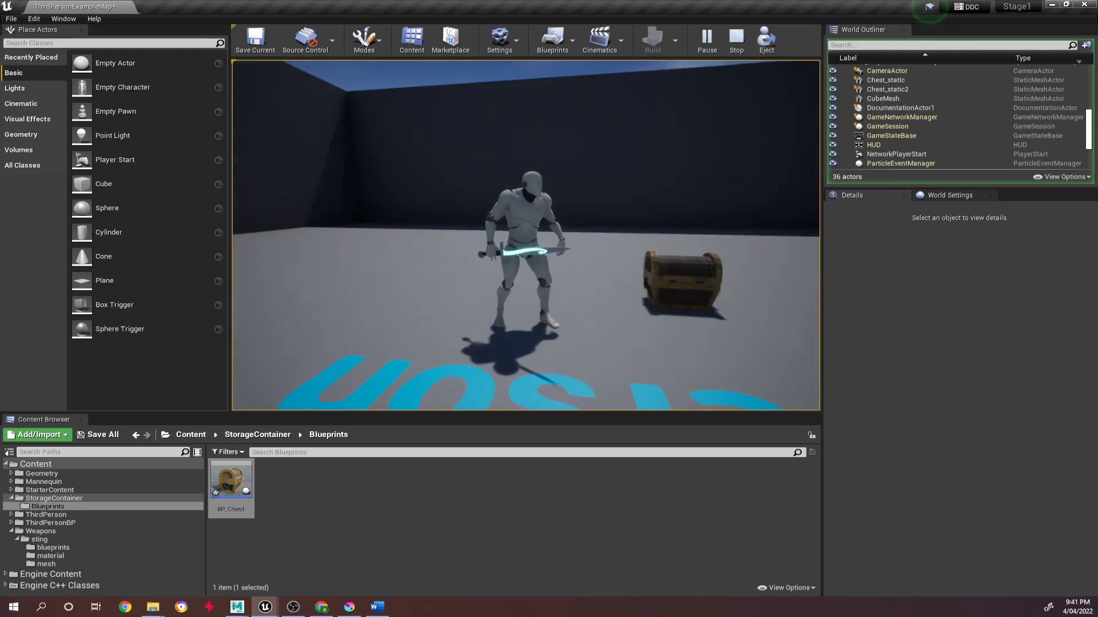
key(e)
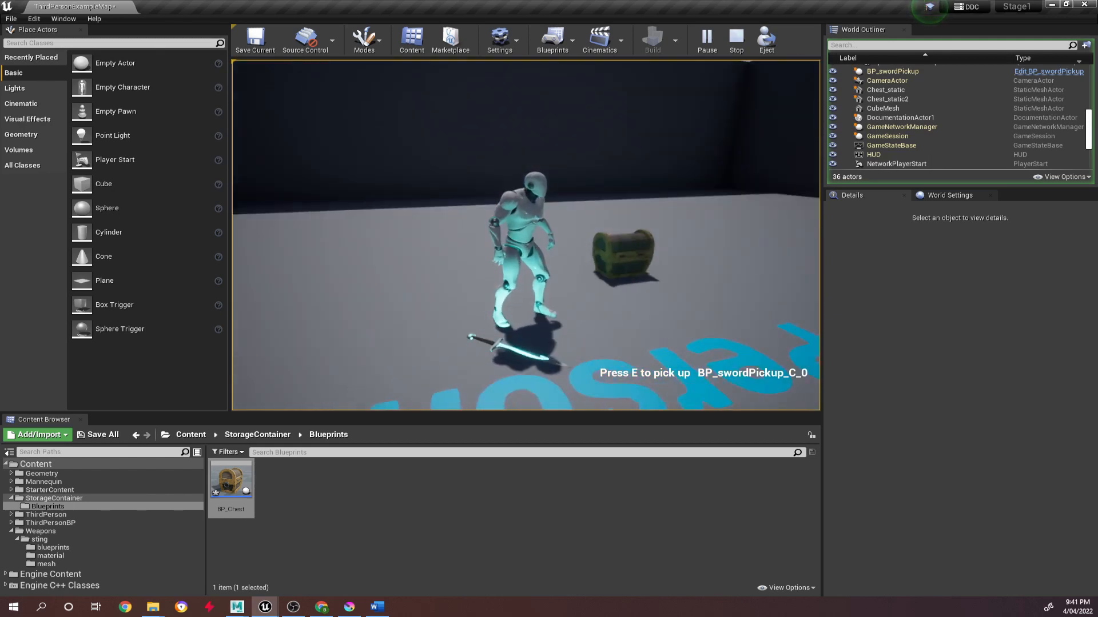
key(e)
Run the character up the stairs and down beside them, testing sword dropping and pickup there.
key(w)
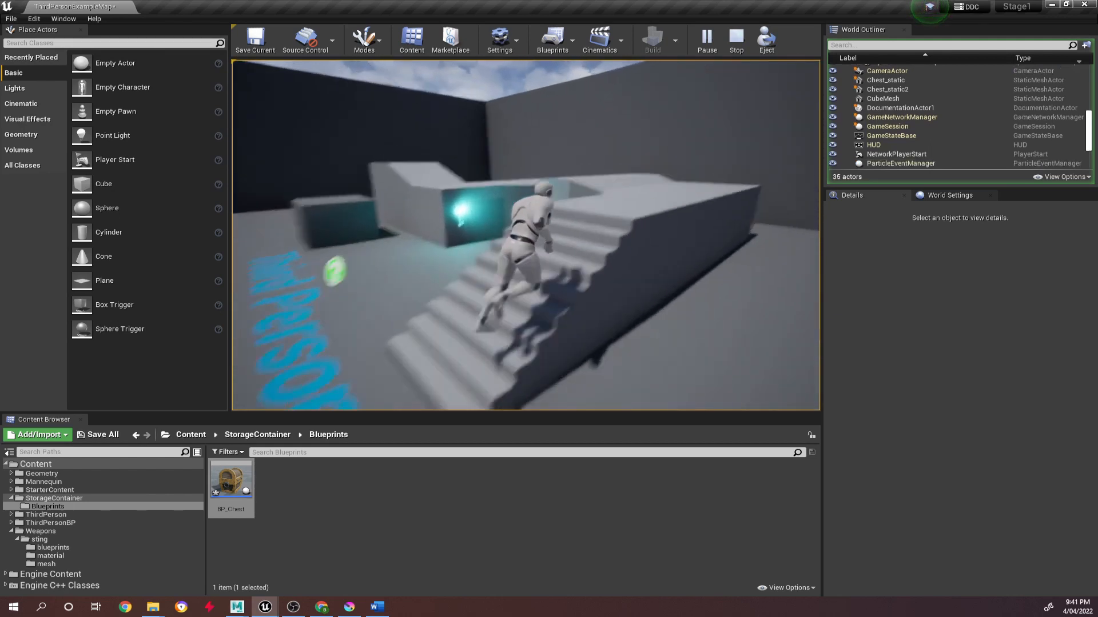
key(w)
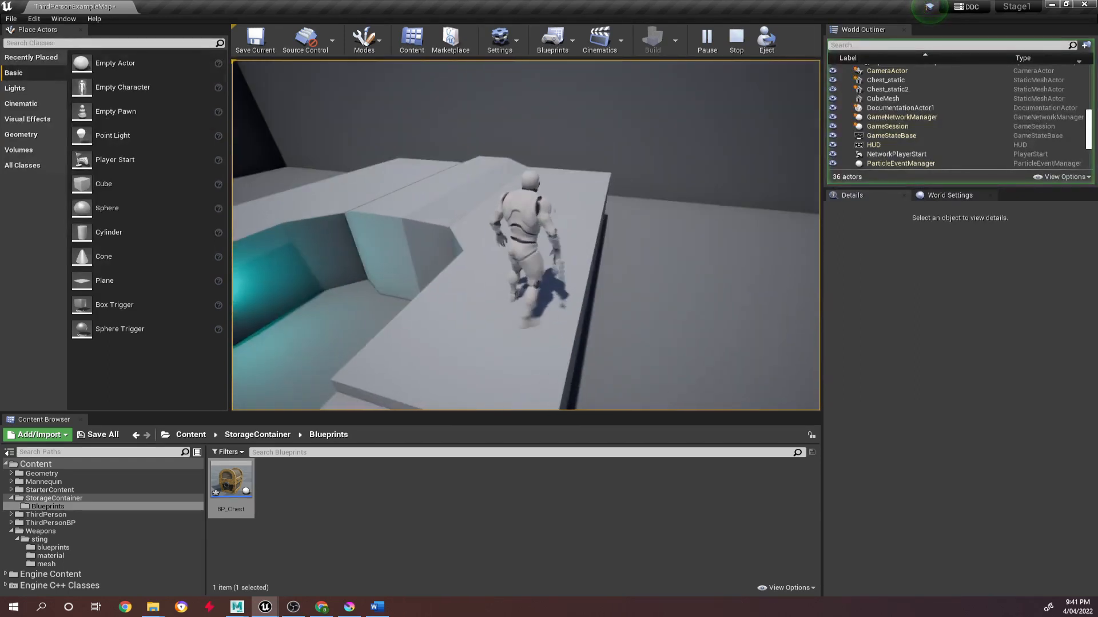
key(d)
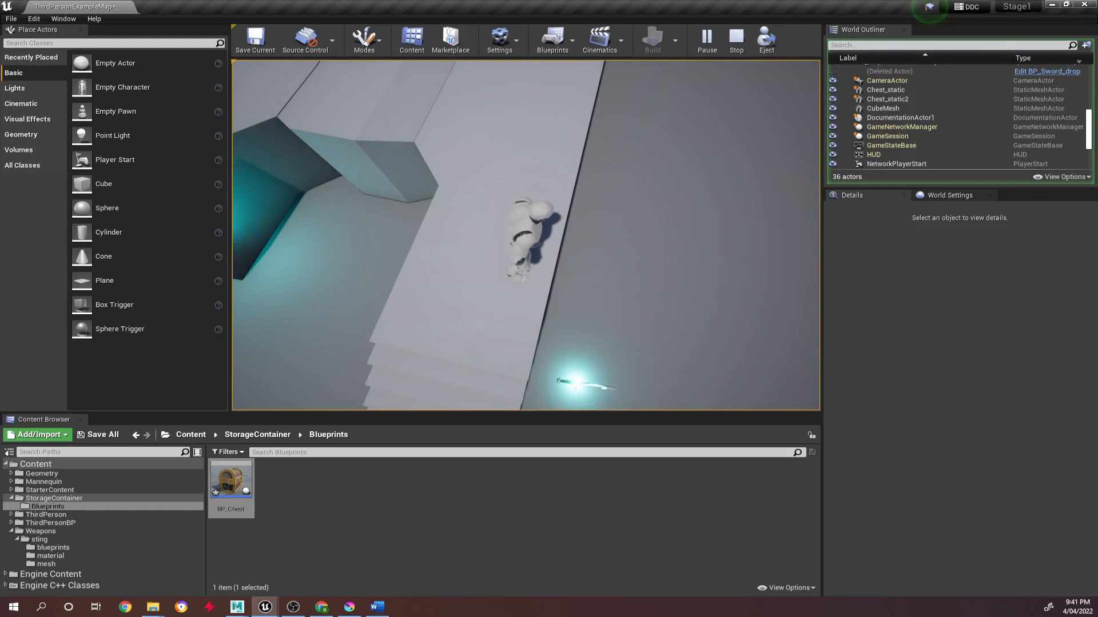
key(d)
key(s)
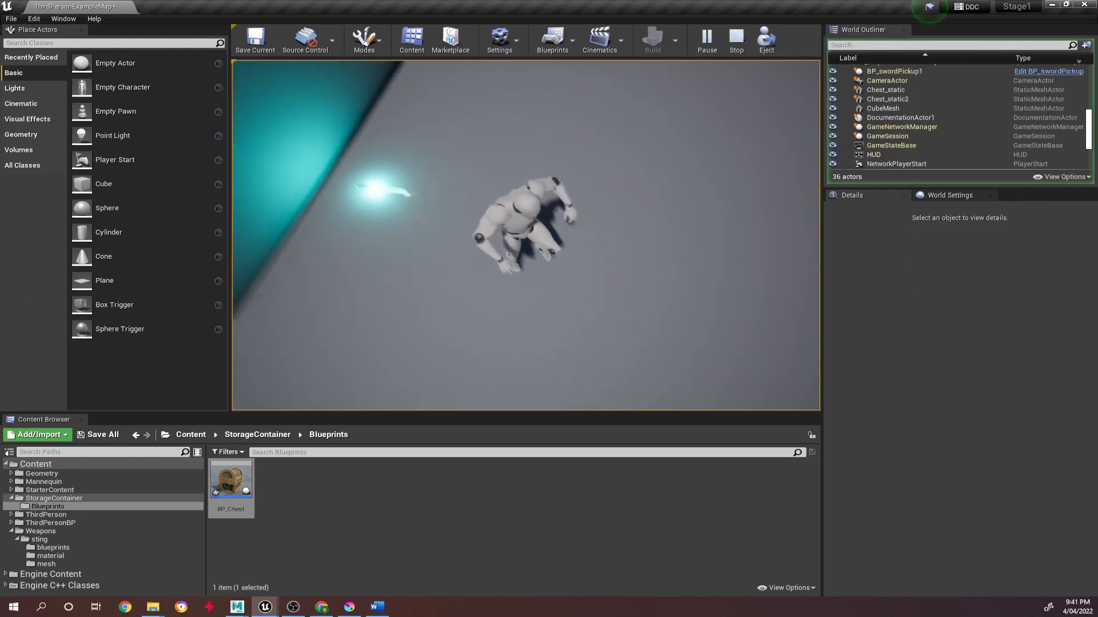
key(w)
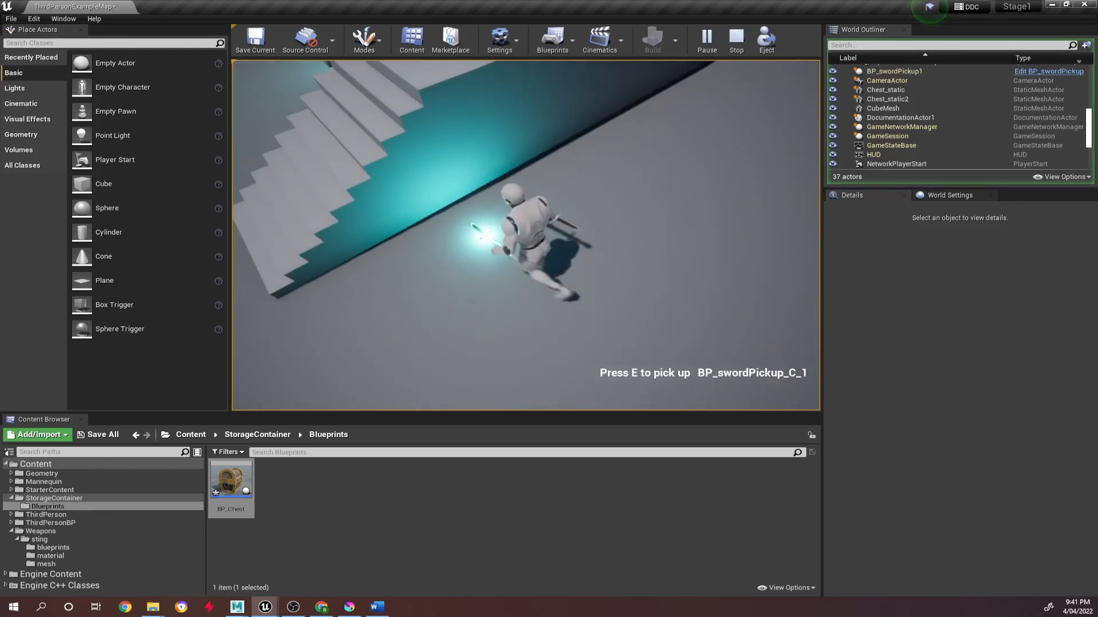
key(e)
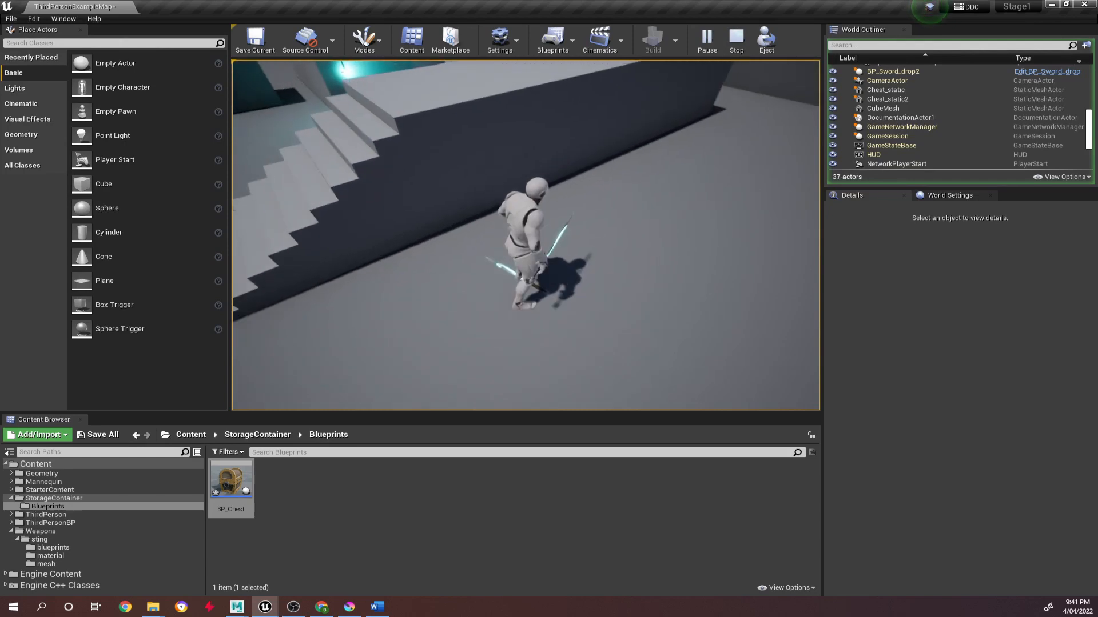
Run the character back around the remaining chest near the Third Person floor text while carrying the sword.
key(w)
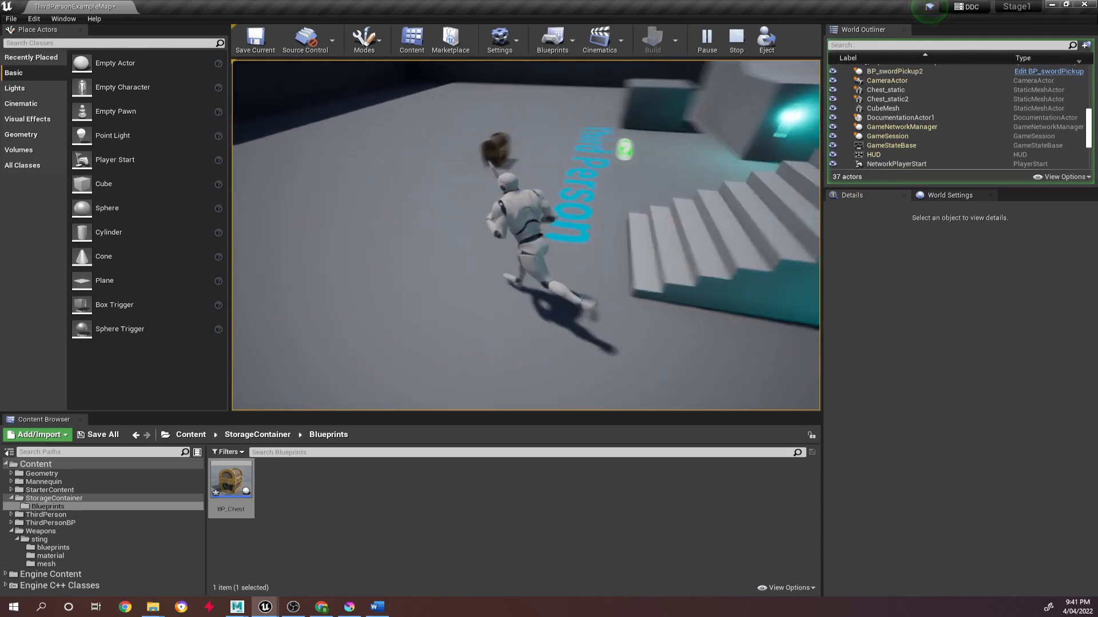
key(s)
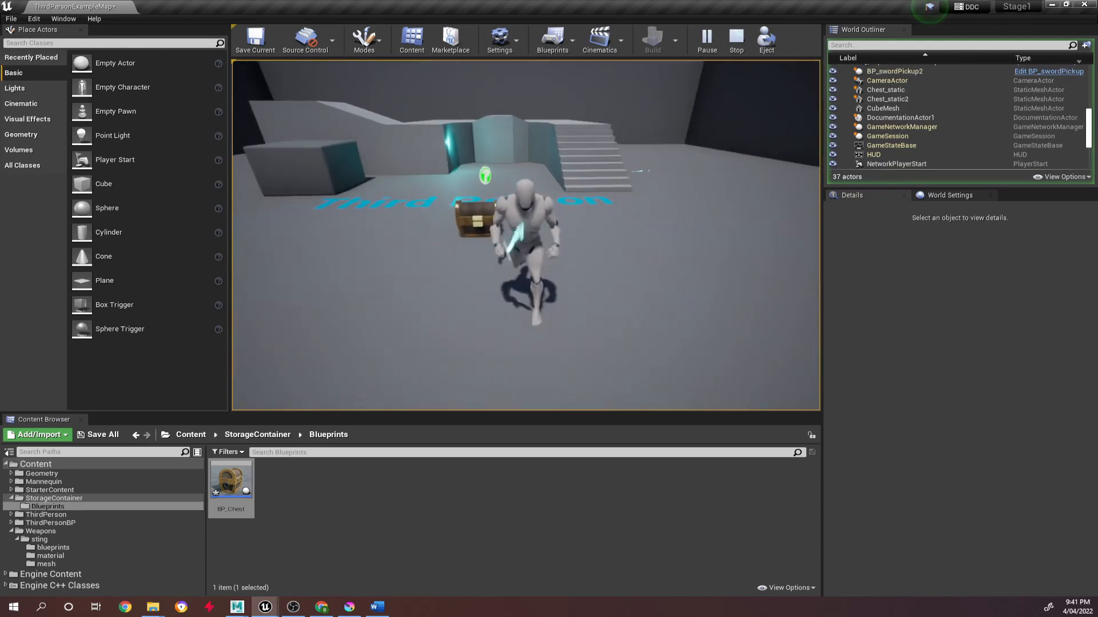
key(w)
key(s)
key(a)
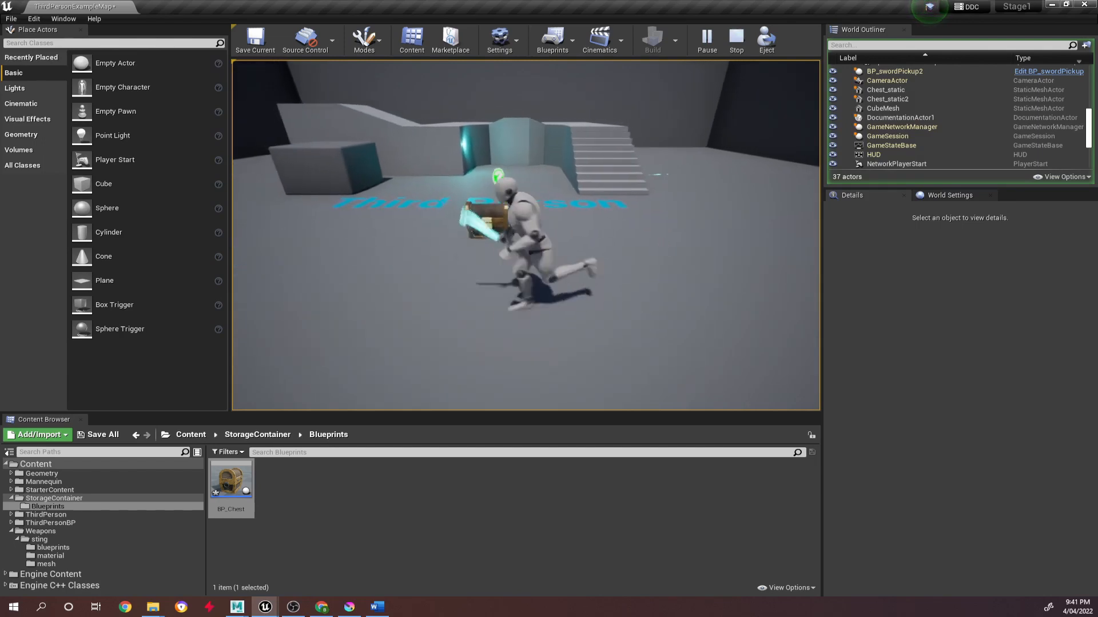
key(w)
key(w)
key(d)
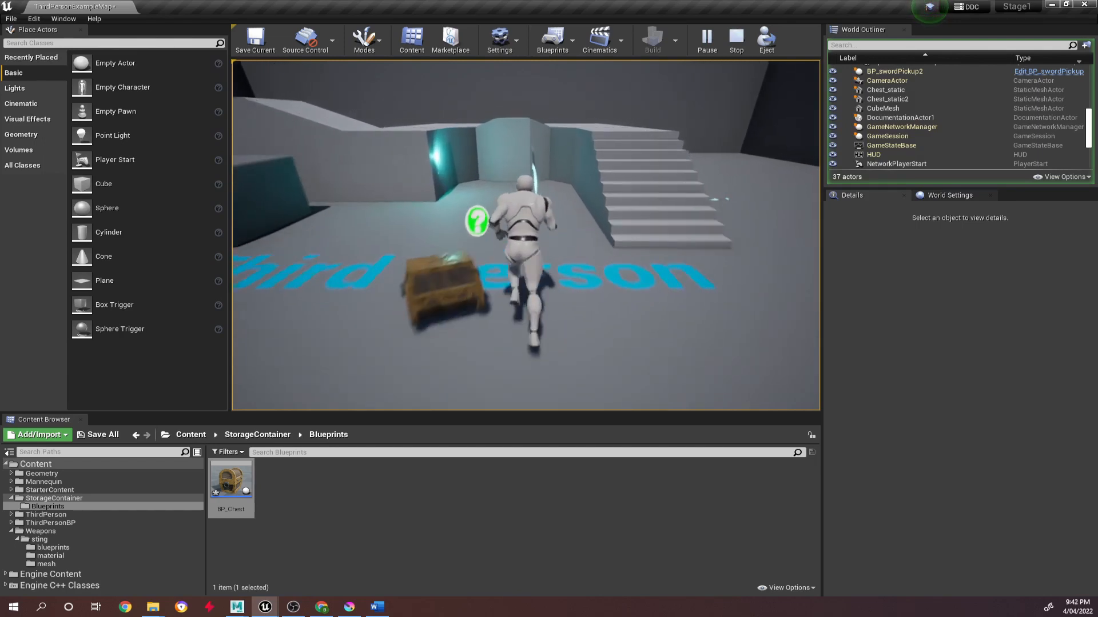
Run the character past the chest near the Third Person floor text and end the play session.
key(a)
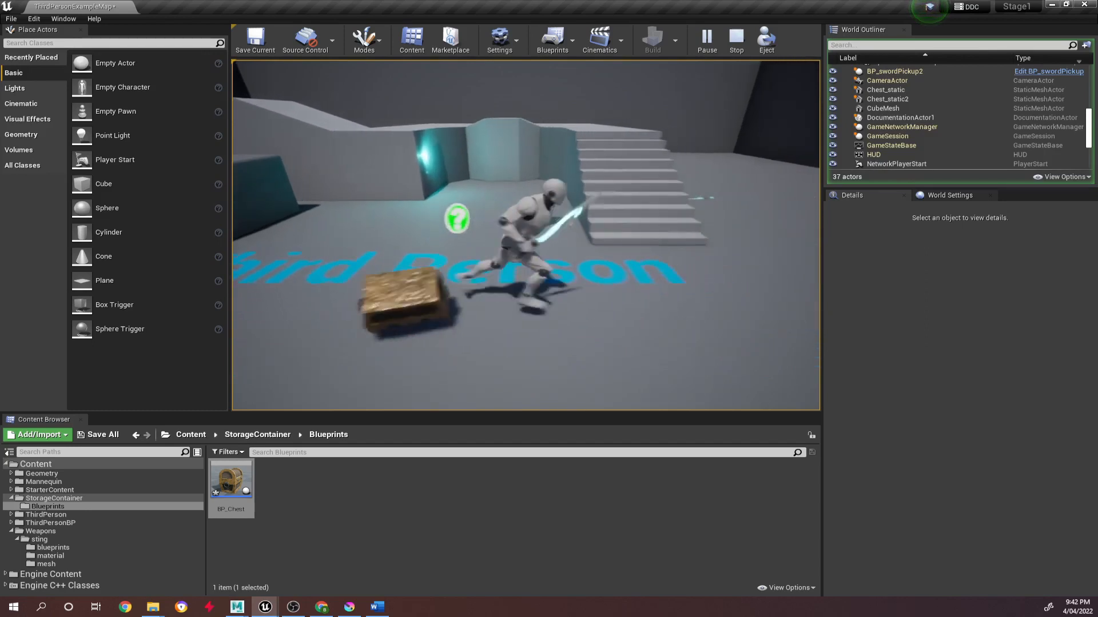
click(737, 37)
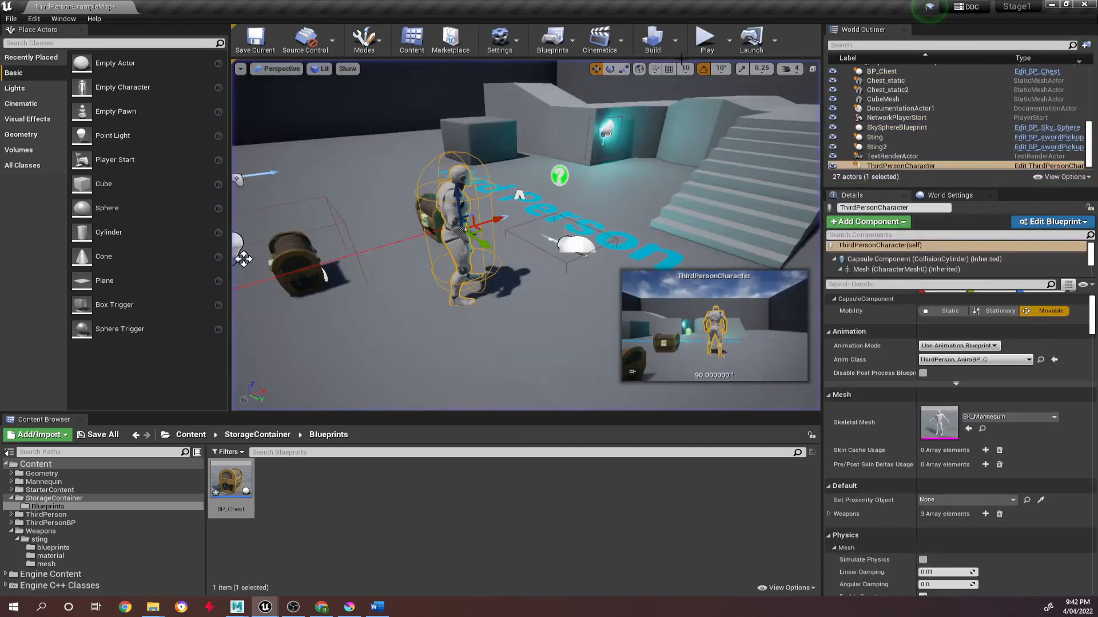
Play the level again, run the character up to BP_Chest and test its E interaction.
click(705, 39)
key(w)
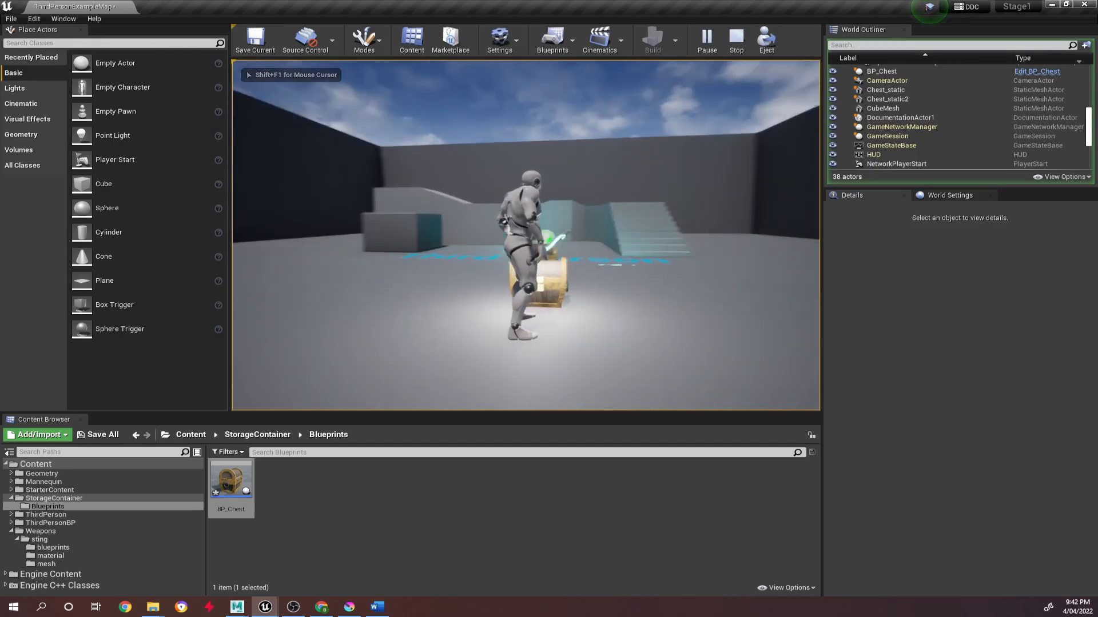
key(e)
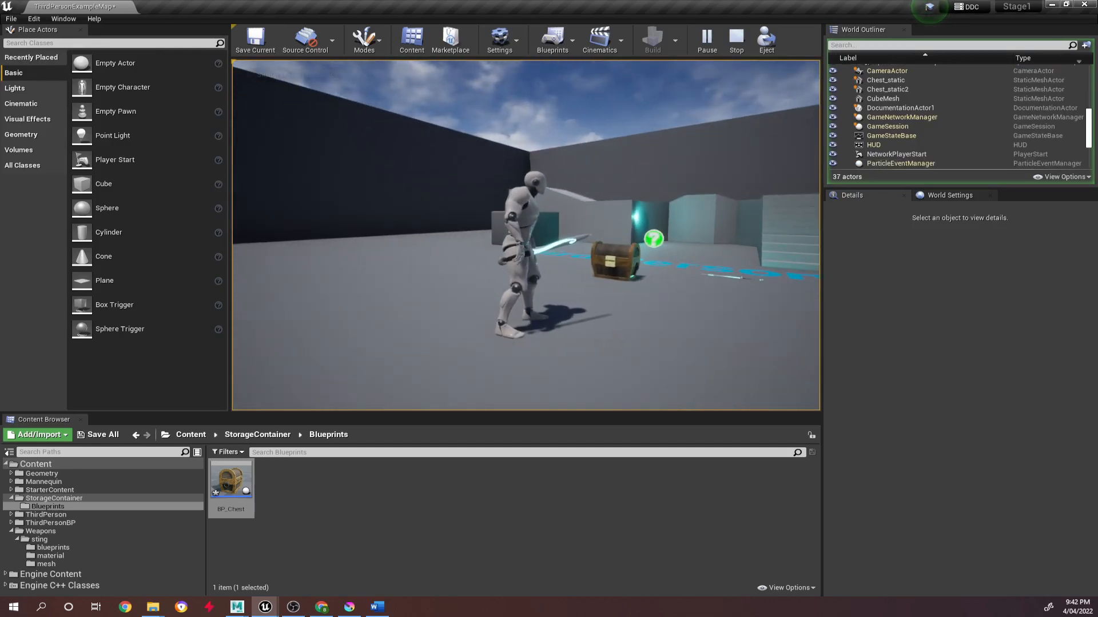
Test dropping the Sting sword, run the character near the Third Person floor text and end the play session.
key(q)
key(d)
key(d)
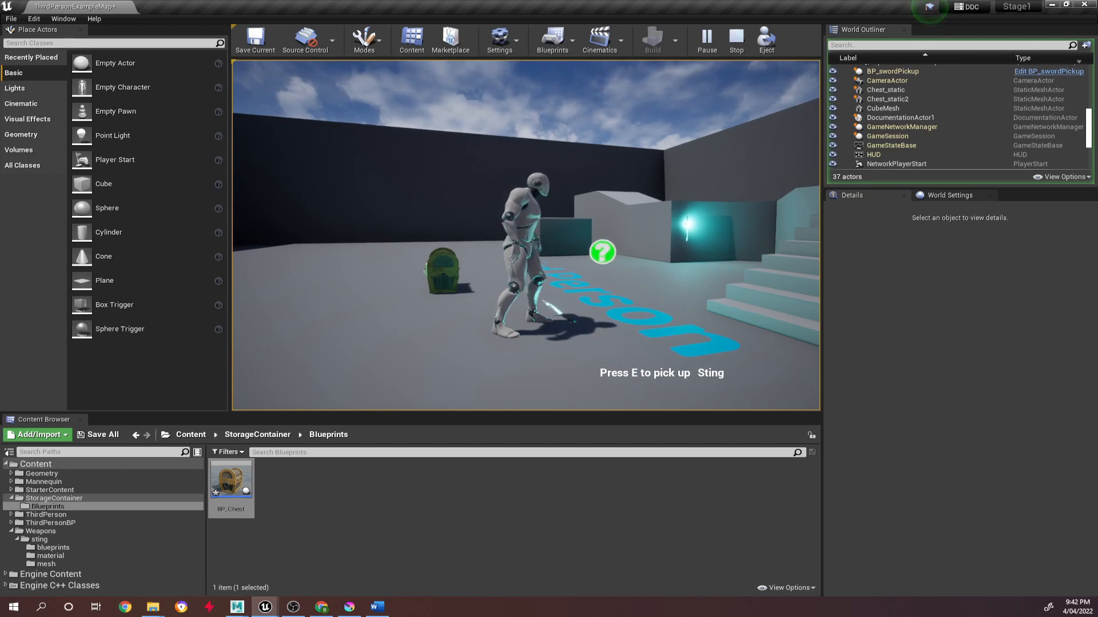
key(Escape)
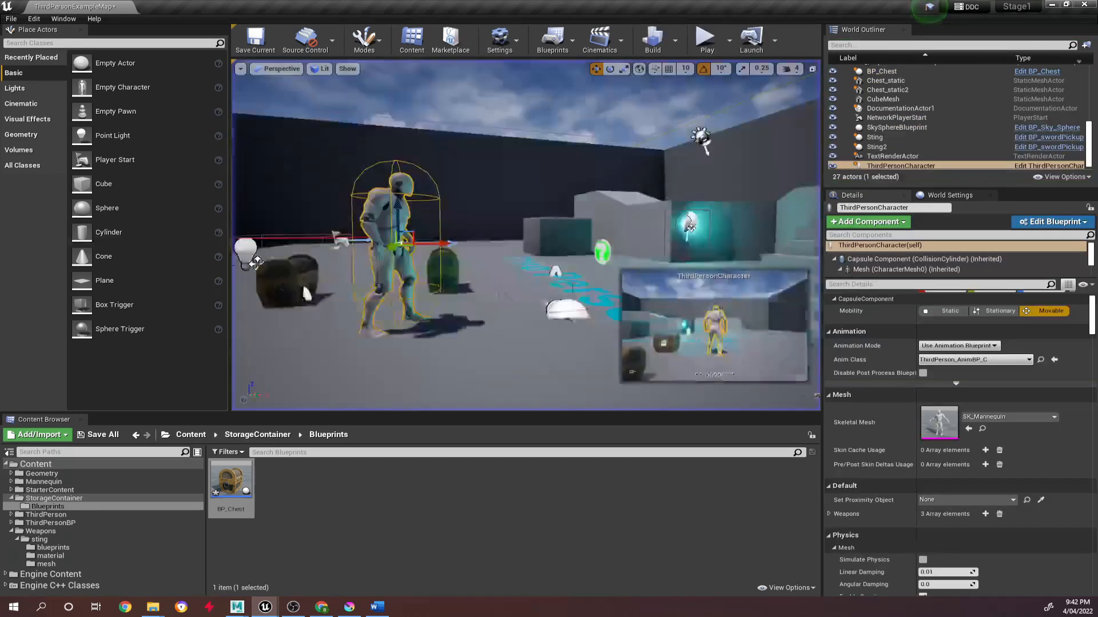